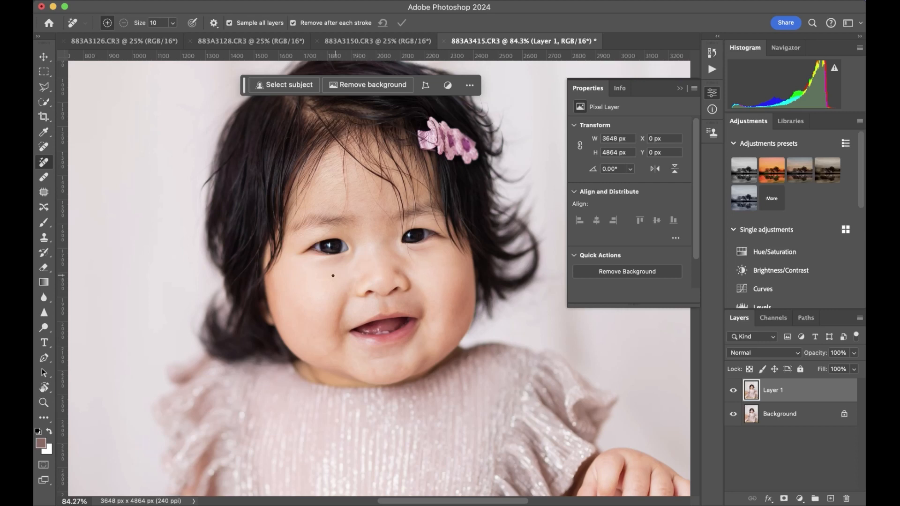
# - Paint out the fine stray hair running from the forehead down between the eyebrows with the Remove tool at size 10
pyautogui.scroll(-5, 329, 271)
pyautogui.scroll(-5, 337, 264)
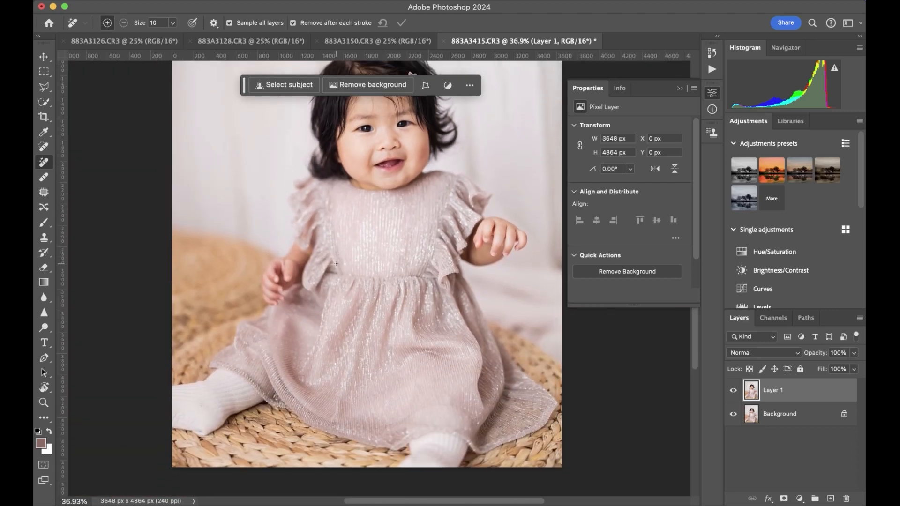
pyautogui.scroll(5, 335, 264)
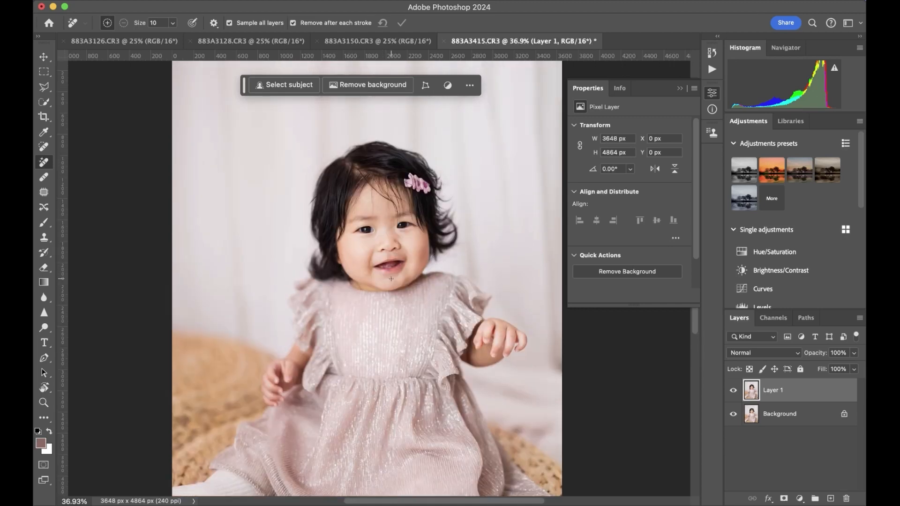
pyautogui.scroll(10, 391, 279)
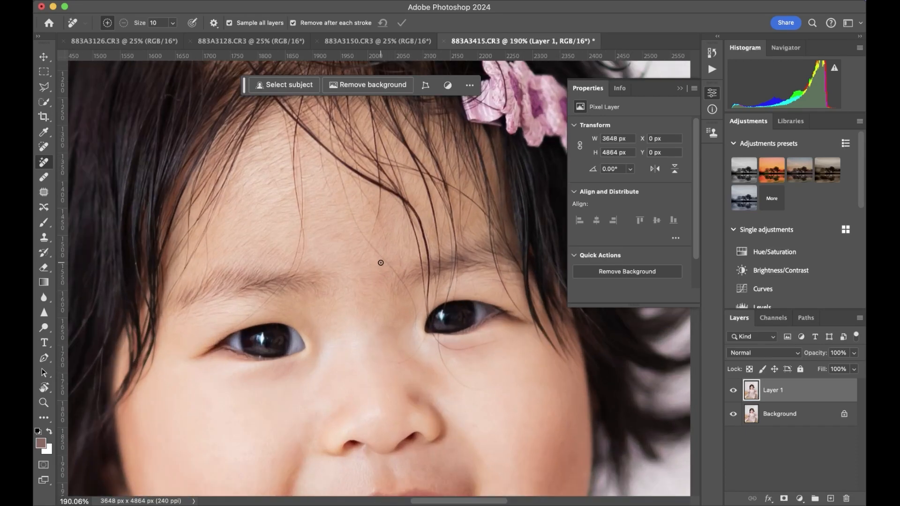
pyautogui.scroll(6, 263, 224)
pyautogui.scroll(-3, 308, 264)
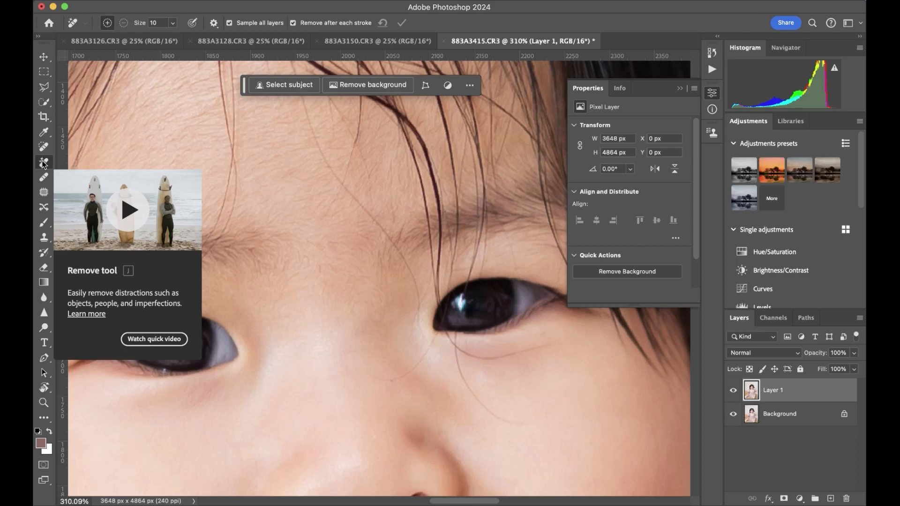
pyautogui.moveTo(306, 116); pyautogui.dragTo(354, 197)
pyautogui.moveTo(378, 225); pyautogui.dragTo(399, 247)
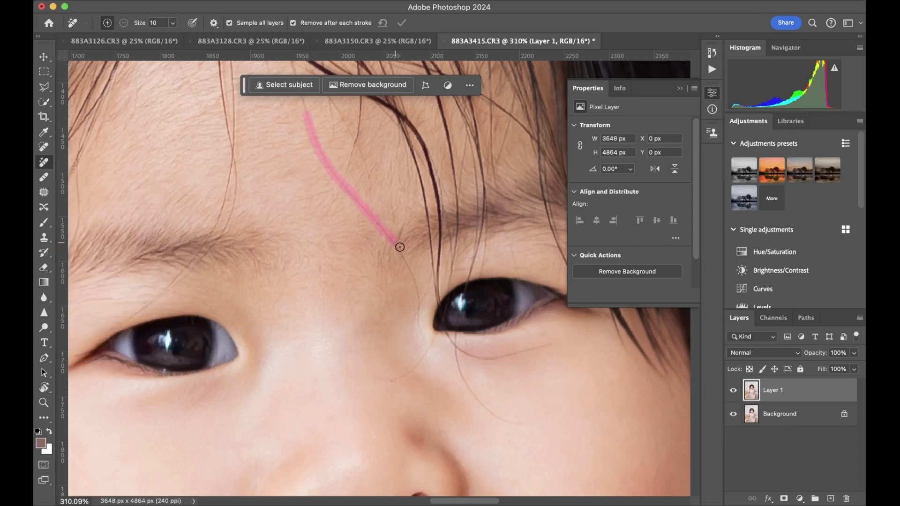
pyautogui.moveTo(418, 299); pyautogui.dragTo(414, 324)
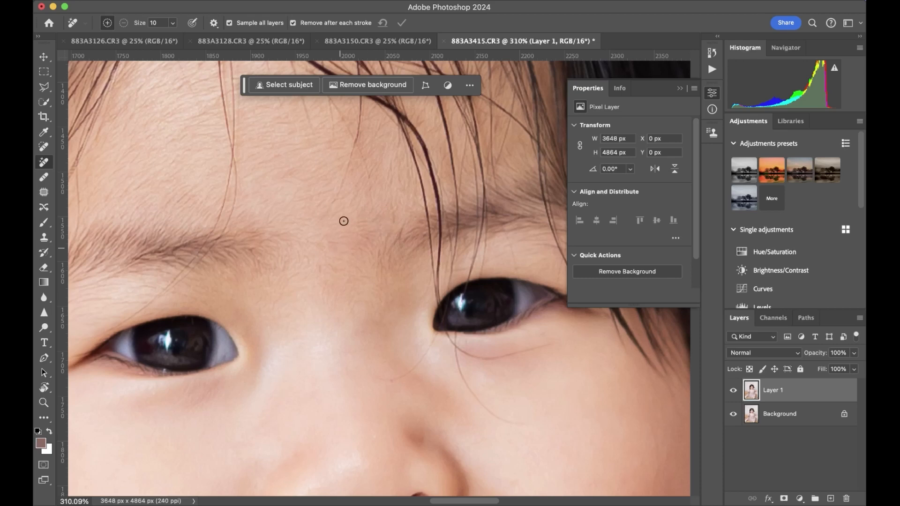
pyautogui.moveTo(322, 218)
pyautogui.mouseDown()
pyautogui.moveTo(360, 142)
pyautogui.moveTo(373, 205)
pyautogui.mouseUp()
# - Remove the short fine hairs on the upper middle forehead beneath the thick diagonal strand
pyautogui.scroll(5, 344, 175)
pyautogui.hscroll(-3, 344, 175)
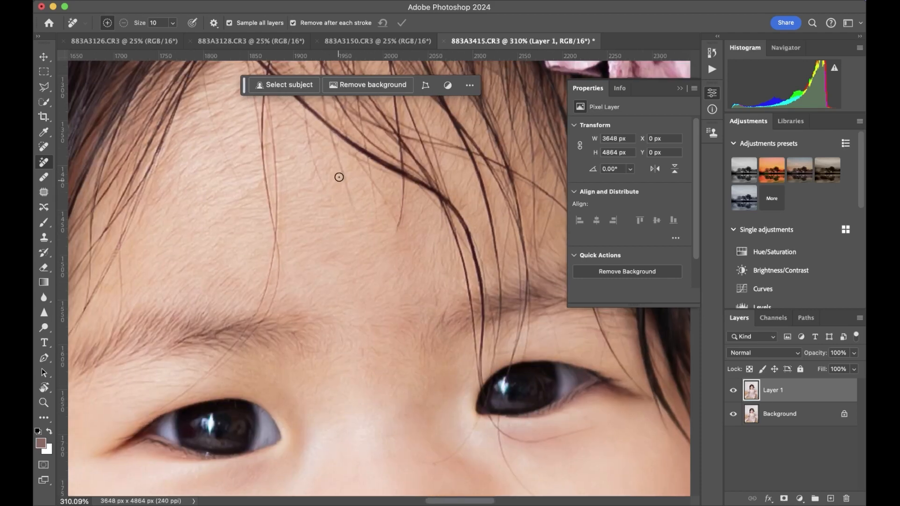
pyautogui.moveTo(305, 123)
pyautogui.mouseDown()
pyautogui.moveTo(335, 212)
pyautogui.moveTo(314, 197)
pyautogui.mouseUp()
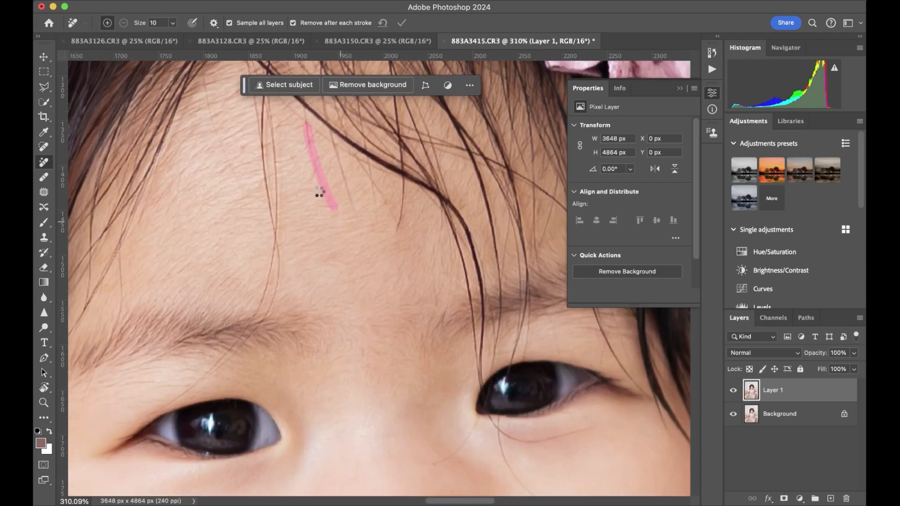
pyautogui.moveTo(334, 149); pyautogui.dragTo(357, 218)
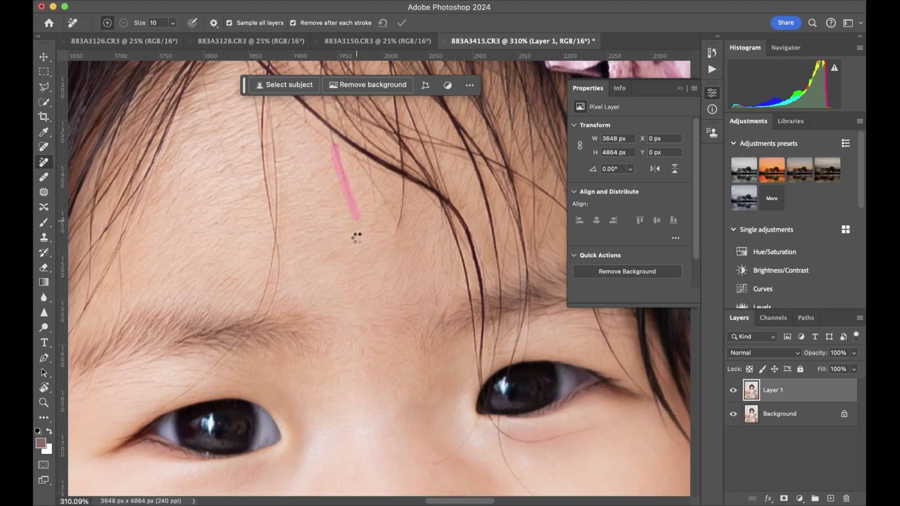
pyautogui.moveTo(360, 164); pyautogui.dragTo(373, 182)
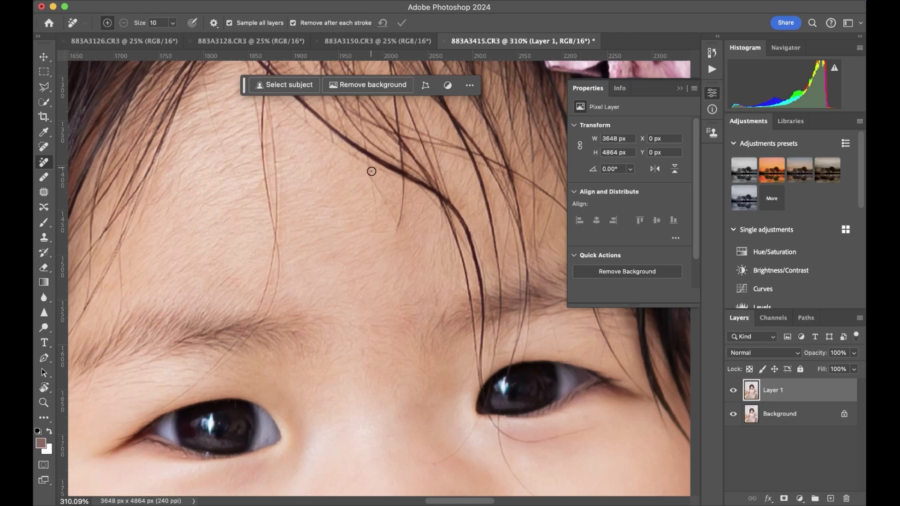
pyautogui.moveTo(374, 226)
pyautogui.mouseDown()
pyautogui.moveTo(371, 168)
pyautogui.moveTo(394, 218)
pyautogui.mouseUp()
pyautogui.moveTo(403, 181); pyautogui.dragTo(391, 237)
# - Remove the two long thin strands falling down the forehead to the left-hand eyebrow, including their leftover traces
pyautogui.scroll(3, 268, 180)
pyautogui.hscroll(-1, 262, 178)
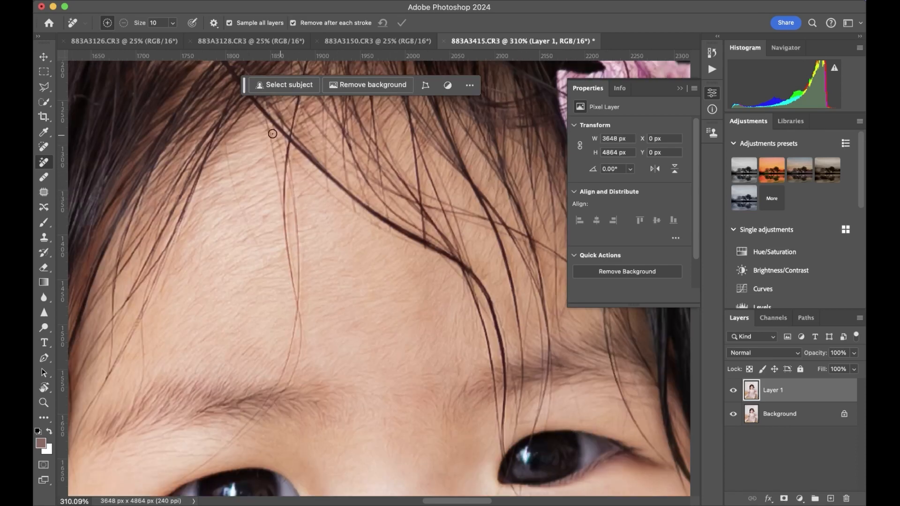
pyautogui.moveTo(228, 170); pyautogui.dragTo(263, 272)
pyautogui.scroll(-2, 276, 240)
pyautogui.hscroll(-2, 276, 240)
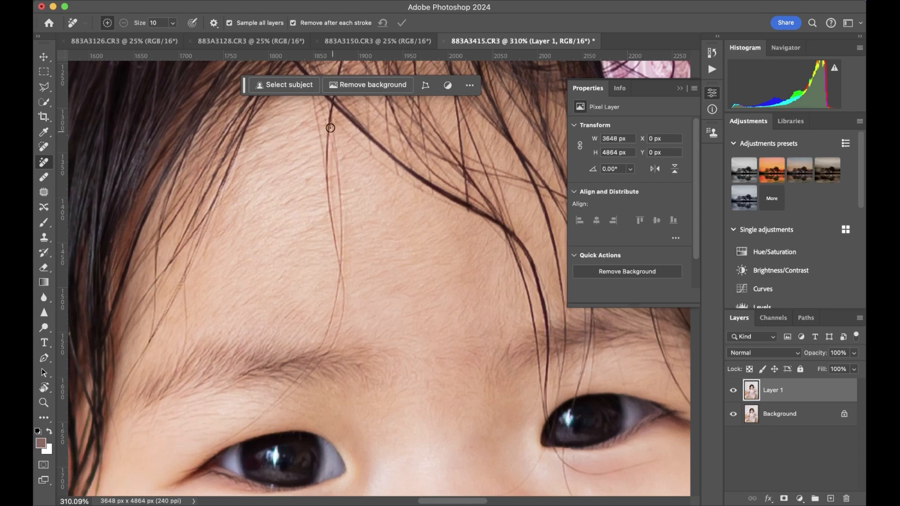
pyautogui.moveTo(314, 107); pyautogui.dragTo(343, 318)
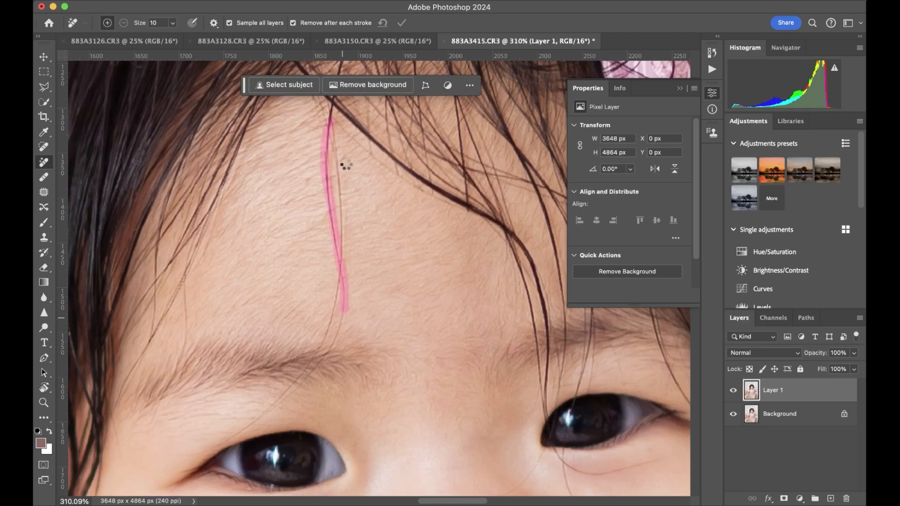
pyautogui.moveTo(340, 168)
pyautogui.mouseDown()
pyautogui.moveTo(337, 283)
pyautogui.moveTo(316, 346)
pyautogui.mouseUp()
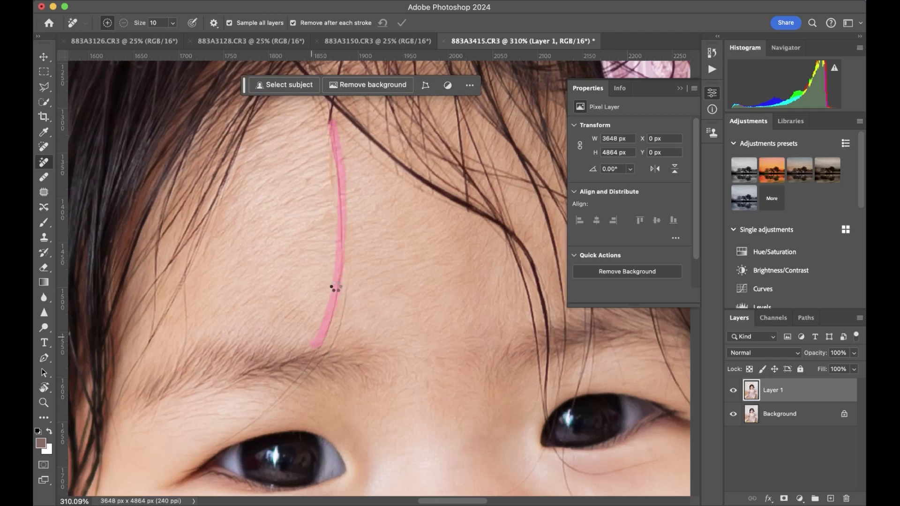
pyautogui.moveTo(331, 132); pyautogui.dragTo(335, 195)
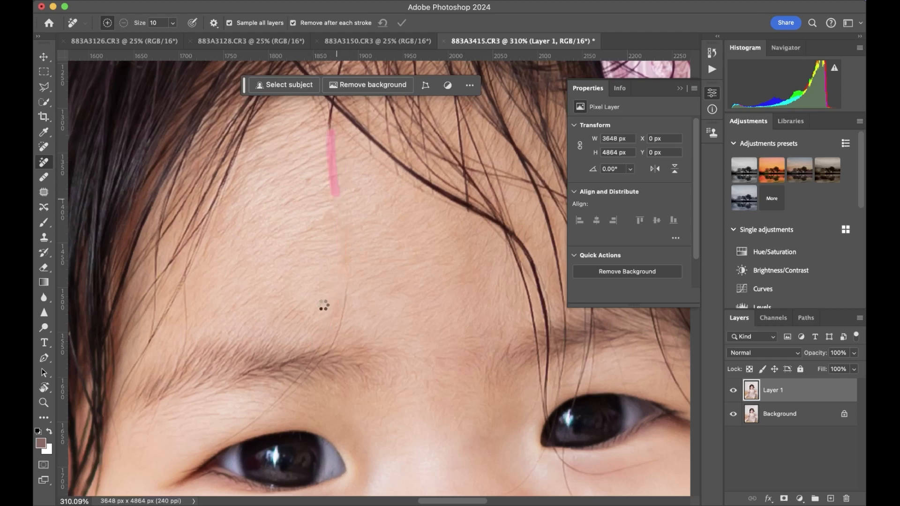
pyautogui.moveTo(352, 276); pyautogui.dragTo(336, 340)
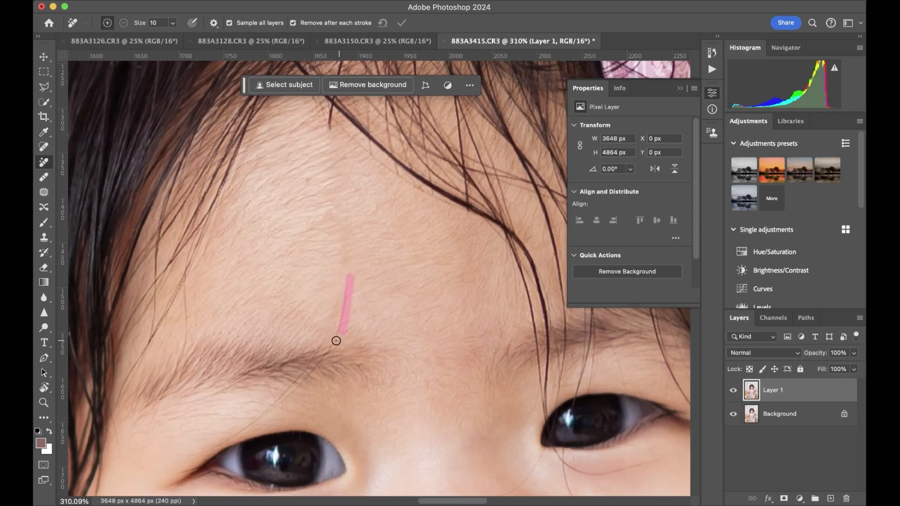
pyautogui.moveTo(338, 305); pyautogui.dragTo(320, 349)
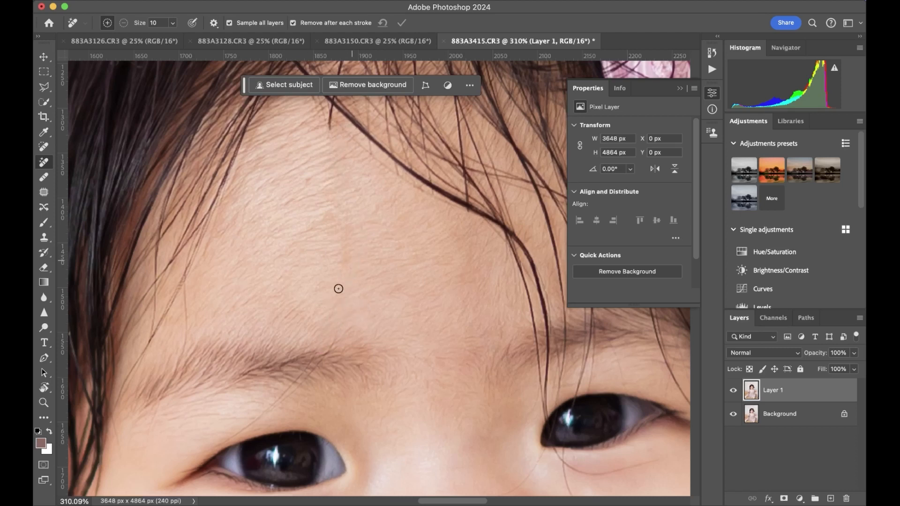
# - Clean up the hair end near the hairline and remove the stray hair crossing the left-hand eyebrow and eyelid
pyautogui.scroll(3, 350, 133)
pyautogui.moveTo(321, 166)
pyautogui.mouseDown()
pyautogui.moveTo(323, 190)
pyautogui.moveTo(301, 153)
pyautogui.mouseUp()
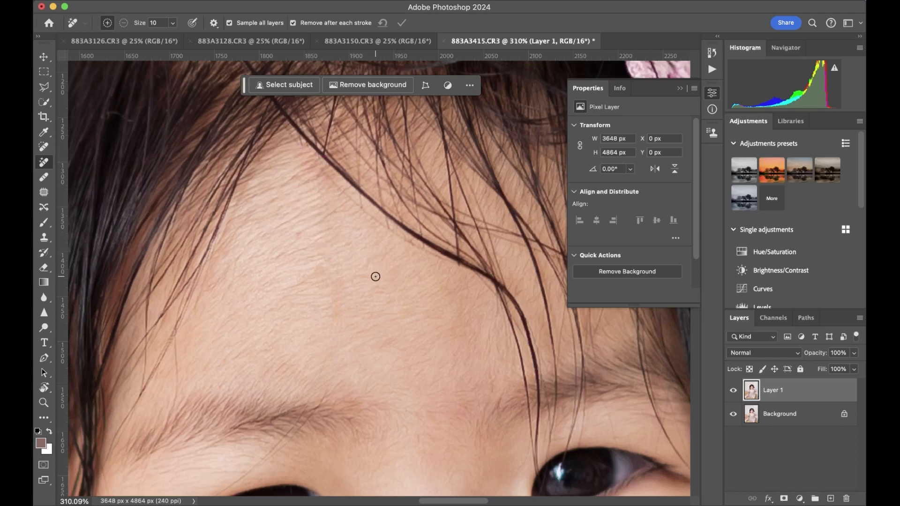
pyautogui.scroll(-6, 375, 276)
pyautogui.hscroll(-4, 375, 277)
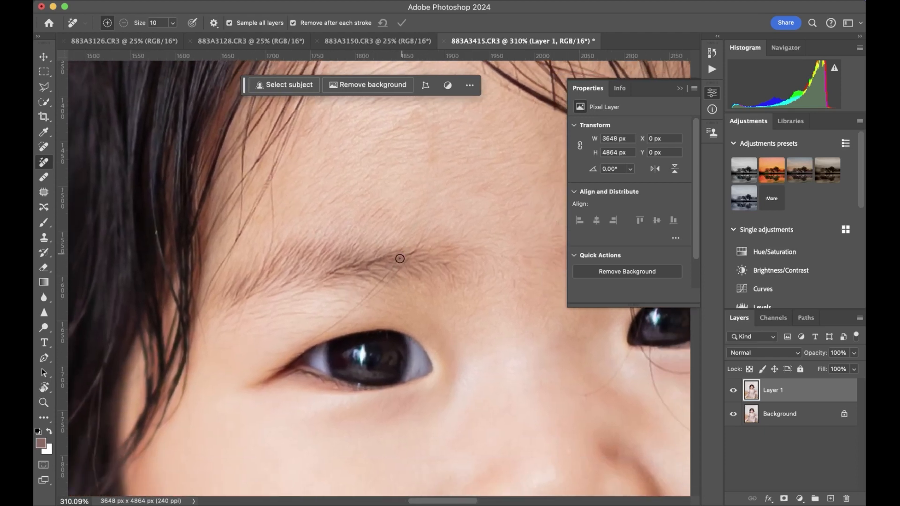
pyautogui.moveTo(373, 294)
pyautogui.mouseDown()
pyautogui.moveTo(298, 348)
pyautogui.moveTo(270, 354)
pyautogui.mouseUp()
# - Compare the retouching with the original photo by toggling the visibility of Layer 1
pyautogui.scroll(-5, 518, 333)
pyautogui.click(733, 394)
pyautogui.click(732, 394)
pyautogui.click(732, 393)
pyautogui.click(733, 393)
# - Clean the remaining mark on the forehead and remove the loose hairs over the left-hand temple and outer eyebrow
pyautogui.scroll(5, 296, 273)
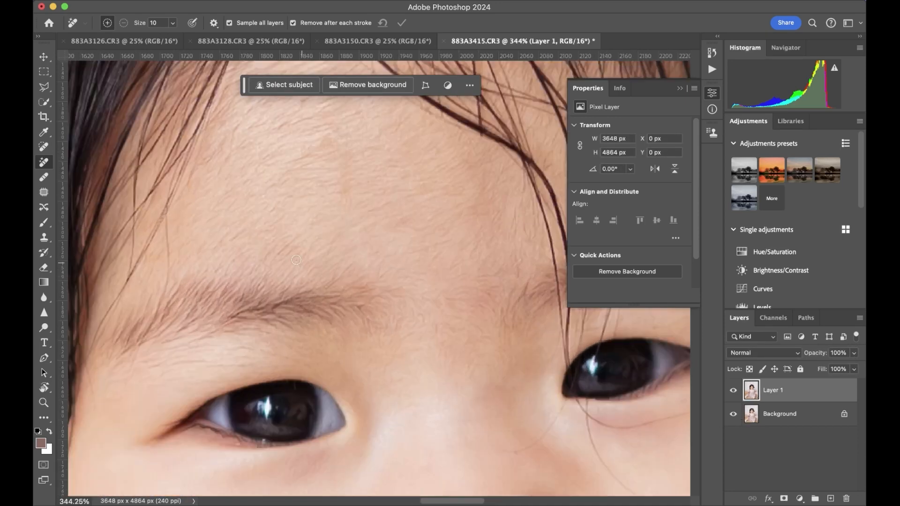
pyautogui.moveTo(349, 179)
pyautogui.mouseDown()
pyautogui.moveTo(343, 148)
pyautogui.moveTo(327, 140)
pyautogui.mouseUp()
pyautogui.hscroll(-3, 278, 219)
pyautogui.moveTo(204, 218)
pyautogui.mouseDown()
pyautogui.moveTo(197, 297)
pyautogui.moveTo(210, 350)
pyautogui.mouseUp()
pyautogui.hscroll(-4, 205, 359)
pyautogui.scroll(-3, 204, 359)
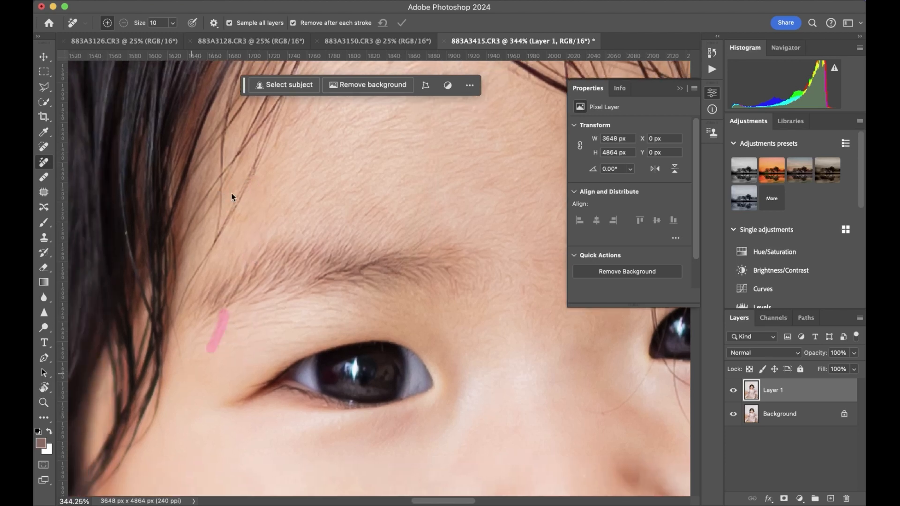
pyautogui.moveTo(218, 228); pyautogui.dragTo(219, 228)
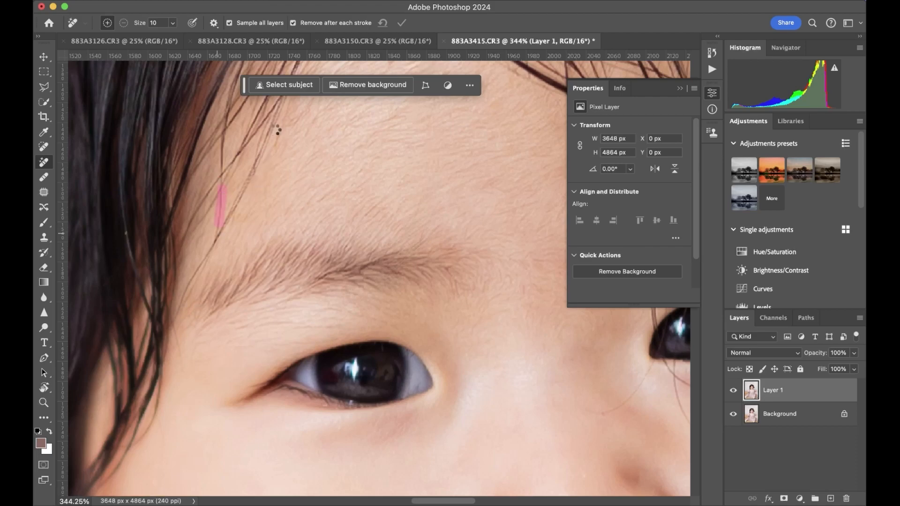
pyautogui.moveTo(278, 117); pyautogui.dragTo(170, 311)
pyautogui.scroll(1, 227, 202)
pyautogui.moveTo(221, 208); pyautogui.dragTo(218, 247)
# - Remove the curved stray hairs lying across the cheek beneath the right-hand eye
pyautogui.scroll(4, 235, 235)
pyautogui.hscroll(2, 258, 203)
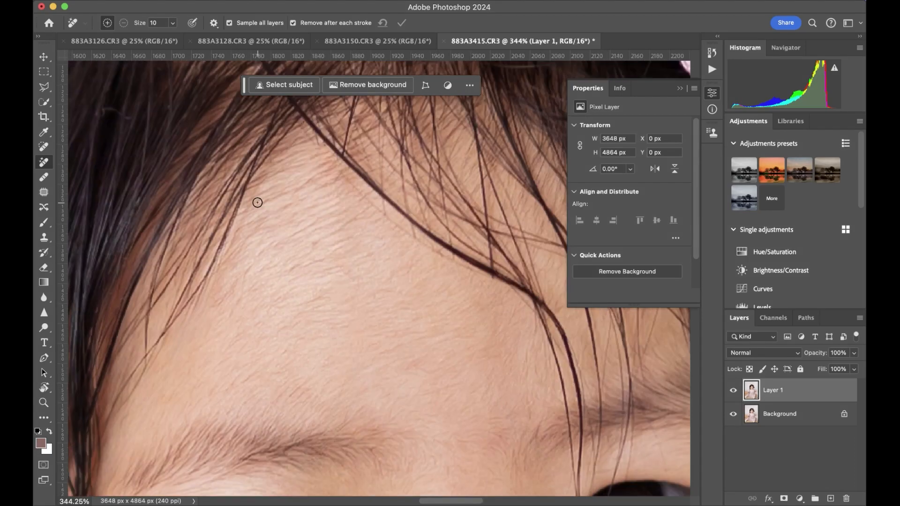
pyautogui.scroll(-6, 257, 203)
pyautogui.hscroll(3, 257, 202)
pyautogui.moveTo(295, 281)
pyautogui.mouseDown()
pyautogui.moveTo(367, 299)
pyautogui.moveTo(417, 301)
pyautogui.mouseUp()
pyautogui.moveTo(380, 378); pyautogui.dragTo(294, 272)
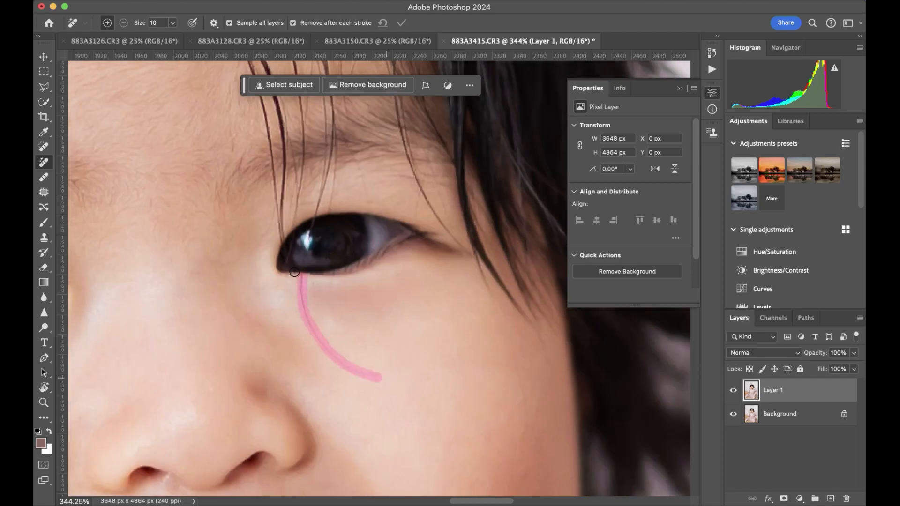
# - Remove the thin strands at the inner corner of the right-hand eye with the Remove tool at size 5
pyautogui.scroll(5, 318, 256)
pyautogui.scroll(-1, 280, 244)
pyautogui.moveTo(264, 220); pyautogui.dragTo(245, 282)
pyautogui.moveTo(246, 237); pyautogui.dragTo(251, 264)
pyautogui.moveTo(243, 130); pyautogui.dragTo(244, 239)
pyautogui.moveTo(245, 157); pyautogui.dragTo(243, 237)
pyautogui.moveTo(240, 189); pyautogui.dragTo(238, 231)
pyautogui.moveTo(244, 99); pyautogui.dragTo(242, 222)
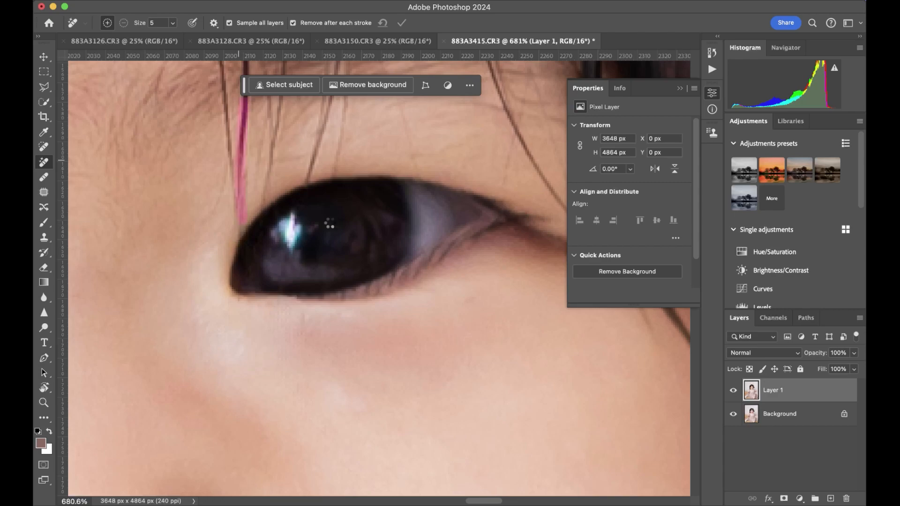
# - Set the Remove tool's size to 8 and paint over more of the vertical hair strands
pyautogui.scroll(-2, 330, 223)
pyautogui.scroll(5, 330, 223)
pyautogui.press(']')
pyautogui.press(']')
pyautogui.press(']')
pyautogui.moveTo(264, 272); pyautogui.dragTo(266, 323)
pyautogui.moveTo(270, 273); pyautogui.dragTo(272, 342)
pyautogui.moveTo(273, 341); pyautogui.dragTo(269, 109)
pyautogui.moveTo(276, 274)
pyautogui.mouseDown()
pyautogui.moveTo(266, 221)
pyautogui.moveTo(271, 273)
pyautogui.mouseUp()
# - Paint out the long diagonal stray hairs and clean up small leftover marks on the forehead
pyautogui.scroll(-5, 359, 285)
pyautogui.scroll(5, 275, 176)
pyautogui.moveTo(215, 275)
pyautogui.mouseDown()
pyautogui.moveTo(278, 342)
pyautogui.moveTo(419, 428)
pyautogui.mouseUp()
pyautogui.moveTo(277, 321); pyautogui.dragTo(278, 336)
pyautogui.moveTo(316, 354); pyautogui.dragTo(320, 370)
pyautogui.moveTo(368, 390); pyautogui.dragTo(382, 398)
pyautogui.moveTo(424, 421); pyautogui.dragTo(434, 423)
pyautogui.scroll(-3, 429, 422)
pyautogui.click(114, 289)
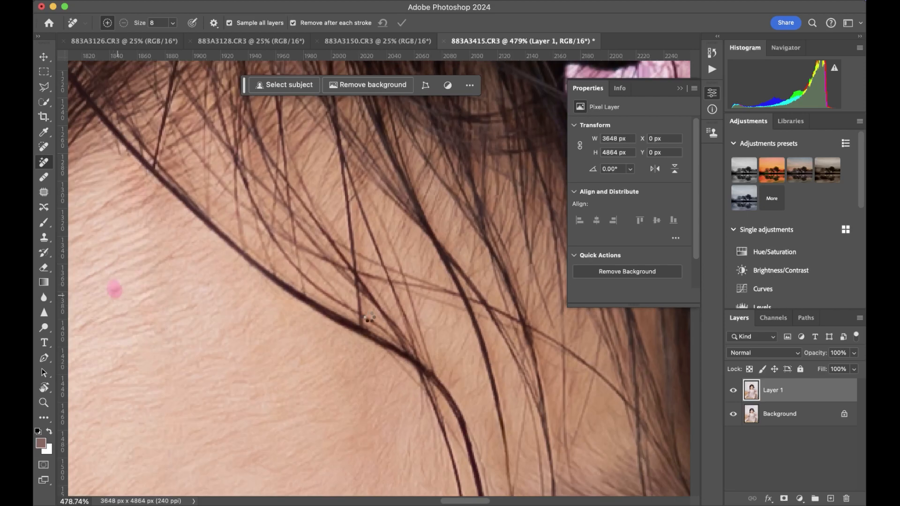
pyautogui.scroll(-2, 217, 304)
pyautogui.moveTo(366, 192); pyautogui.dragTo(422, 357)
# - Check the whole retouch against the original by hiding and showing Layer 1
pyautogui.scroll(-5, 418, 377)
pyautogui.click(733, 391)
pyautogui.click(733, 391)
# - Outline the thick diagonal forehead strand with the Polygonal Lasso, replace it using Generative Fill, and choose the third variation
pyautogui.scroll(3, 350, 265)
pyautogui.press('l')
pyautogui.click(201, 111)
pyautogui.moveTo(276, 209)
pyautogui.mouseDown()
pyautogui.moveTo(340, 268)
pyautogui.moveTo(345, 307)
pyautogui.moveTo(355, 292)
pyautogui.moveTo(333, 223)
pyautogui.moveTo(262, 168)
pyautogui.moveTo(198, 99)
pyautogui.mouseUp()
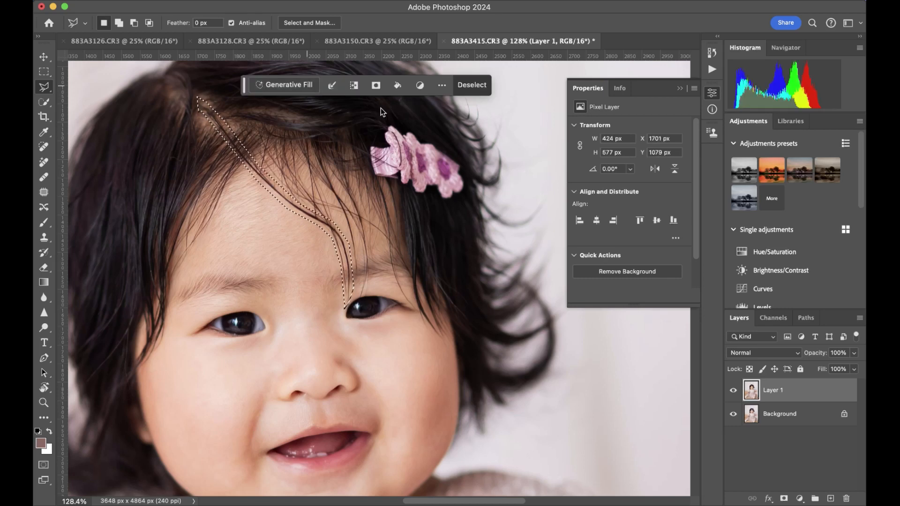
pyautogui.click(300, 92)
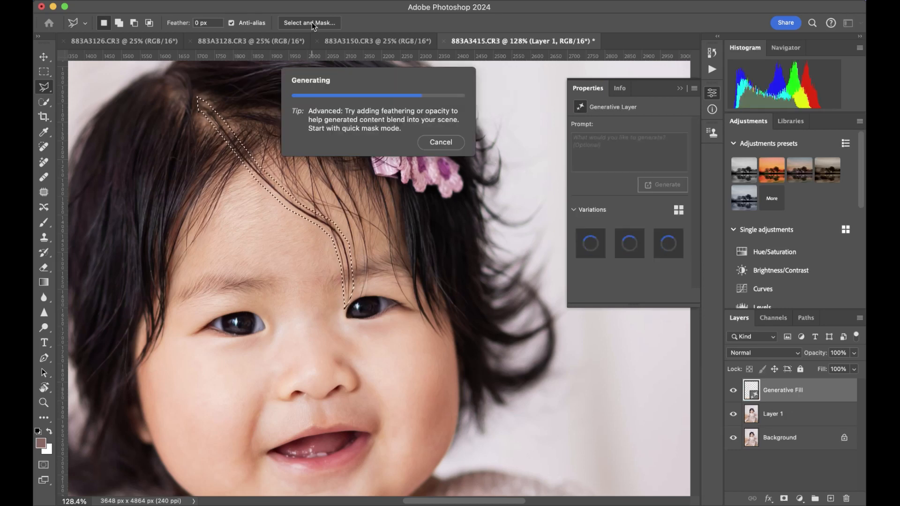
pyautogui.click(629, 245)
pyautogui.click(591, 245)
pyautogui.click(667, 244)
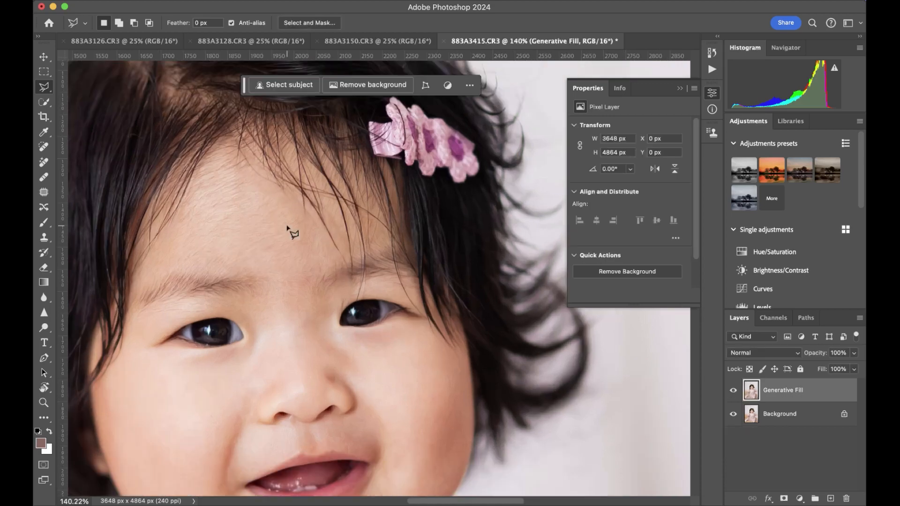
pyautogui.scroll(5, 287, 229)
pyautogui.click(361, 205)
pyautogui.click(416, 311)
pyautogui.doubleClick(415, 260)
pyautogui.press('super+d')
# - Outline the loose strands over the middle of the forehead with the Lasso tool and apply Generative Fill without a prompt
pyautogui.click(44, 87)
pyautogui.click(84, 88)
pyautogui.moveTo(358, 200)
pyautogui.mouseDown()
pyautogui.moveTo(384, 213)
pyautogui.moveTo(394, 161)
pyautogui.moveTo(305, 91)
pyautogui.moveTo(377, 241)
pyautogui.mouseUp()
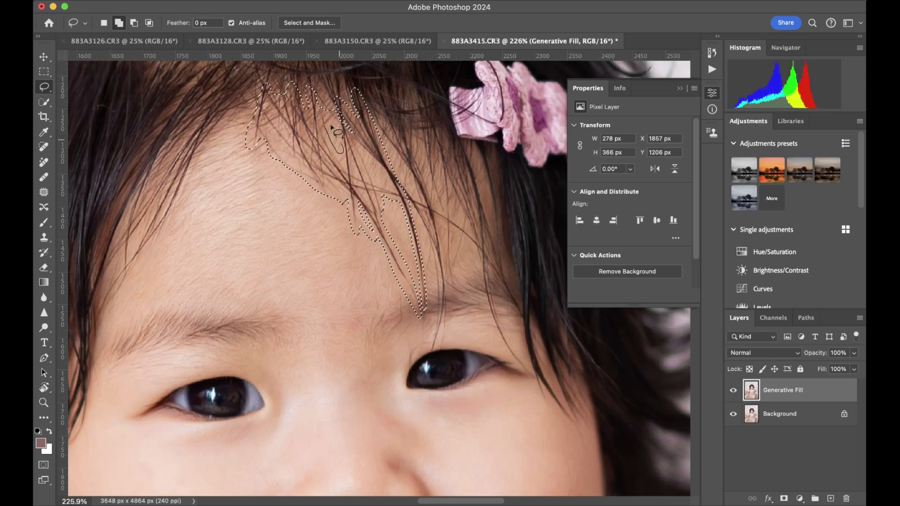
pyautogui.scroll(2, 393, 214)
pyautogui.click(284, 84)
pyautogui.press('Return')
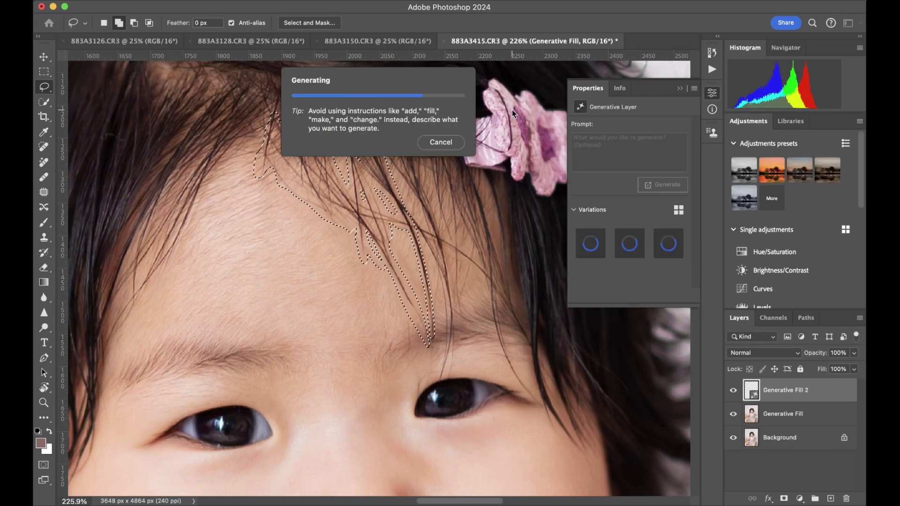
# - Compare the Generative Fill variations, keep the second one, and merge it into the retouched layer
pyautogui.click(629, 245)
pyautogui.click(667, 244)
pyautogui.click(629, 244)
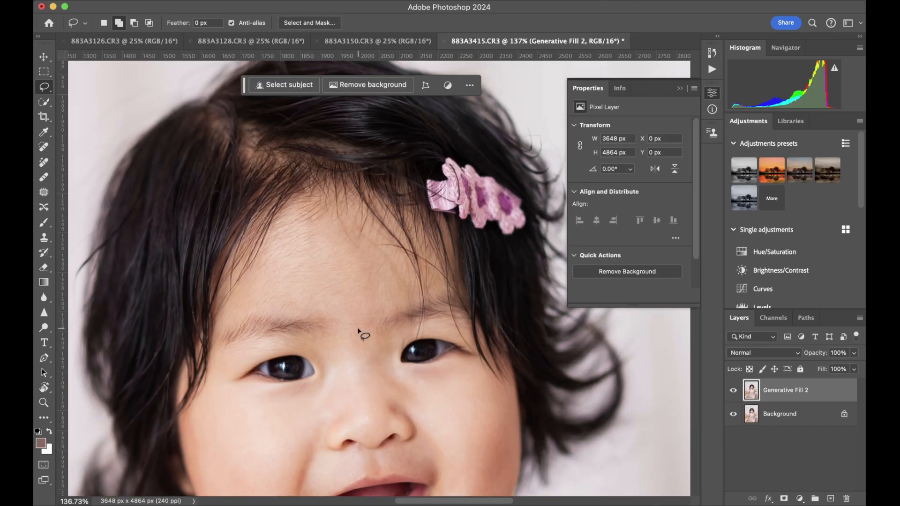
# - Lasso the remaining crossing strands over the right-hand side of the forehead
pyautogui.scroll(-3, 362, 331)
pyautogui.scroll(3, 411, 250)
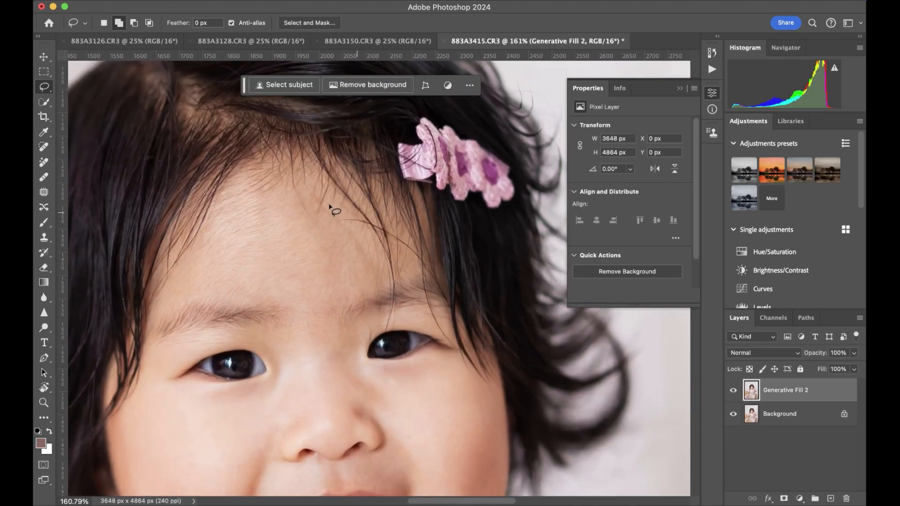
pyautogui.moveTo(354, 219)
pyautogui.mouseDown()
pyautogui.moveTo(385, 332)
pyautogui.moveTo(404, 290)
pyautogui.moveTo(389, 239)
pyautogui.moveTo(363, 193)
pyautogui.mouseUp()
pyautogui.moveTo(408, 244)
pyautogui.mouseDown()
pyautogui.moveTo(422, 270)
pyautogui.moveTo(392, 243)
pyautogui.mouseUp()
pyautogui.scroll(5, 365, 222)
pyautogui.moveTo(256, 222)
pyautogui.mouseDown()
pyautogui.moveTo(314, 256)
pyautogui.moveTo(310, 249)
pyautogui.mouseUp()
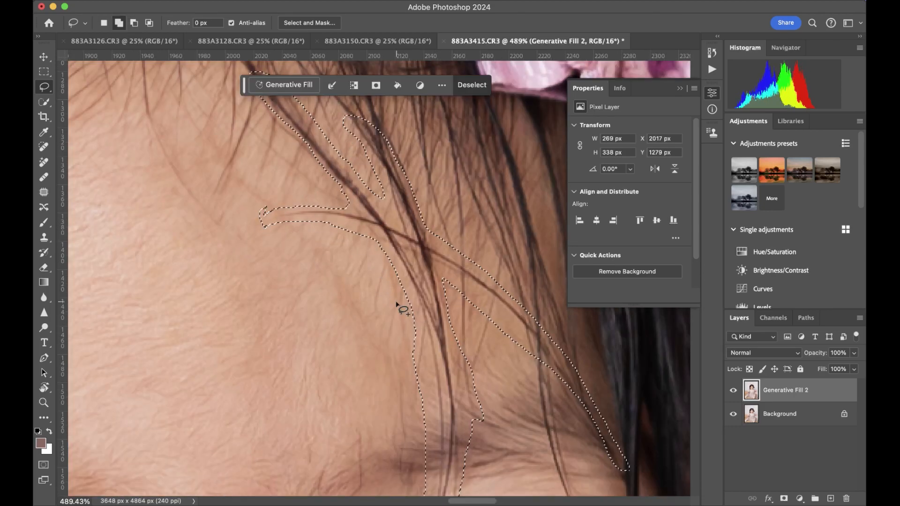
# - Extend the lasso selection over the strands crossing the eyebrow and beside the eye, excluding the clean skin between the strands
pyautogui.scroll(-10, 469, 281)
pyautogui.moveTo(441, 342); pyautogui.dragTo(440, 344)
pyautogui.hscroll(6, 495, 282)
pyautogui.moveTo(378, 162); pyautogui.dragTo(409, 185)
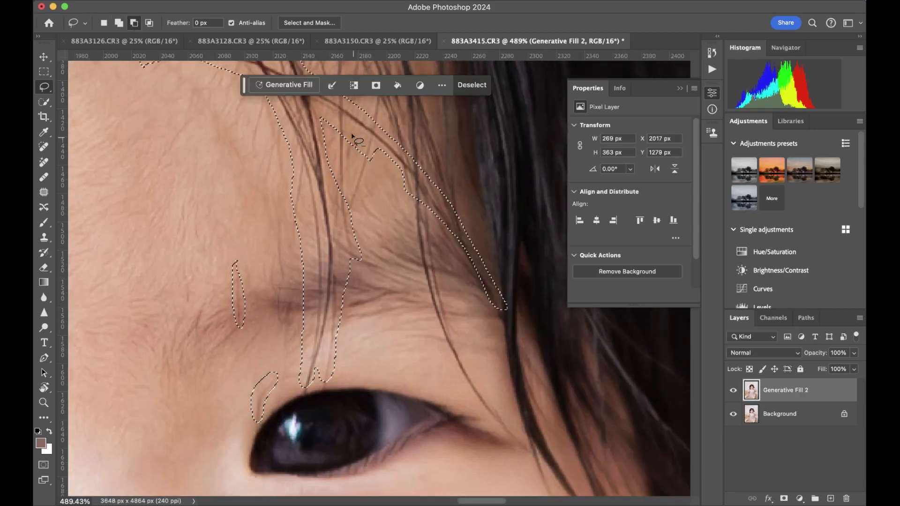
pyautogui.moveTo(356, 139); pyautogui.dragTo(373, 158)
pyautogui.scroll(8, 373, 234)
pyautogui.scroll(-4, 395, 225)
# - Replace the selected crossing strands using Generative Fill without a prompt and choose the third variation
pyautogui.click(287, 84)
pyautogui.click(493, 85)
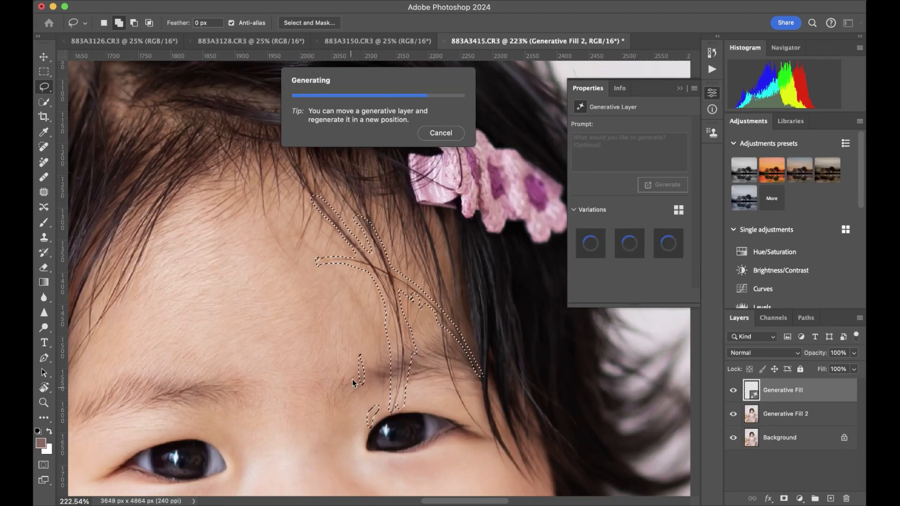
pyautogui.click(629, 247)
pyautogui.click(665, 250)
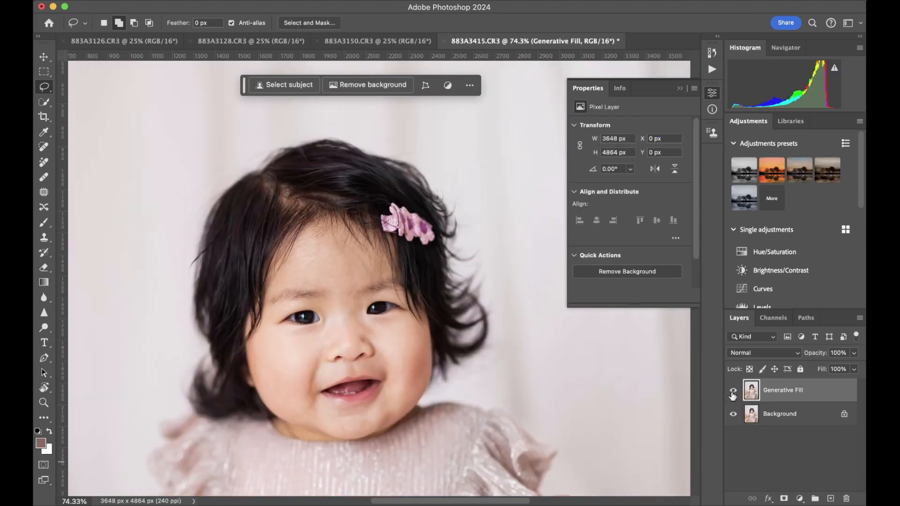
# - Erase the fine stray hairs on the upper forehead with the Remove tool, using brush sizes 8 and 20
pyautogui.scroll(5, 242, 225)
pyautogui.moveTo(247, 188); pyautogui.dragTo(281, 247)
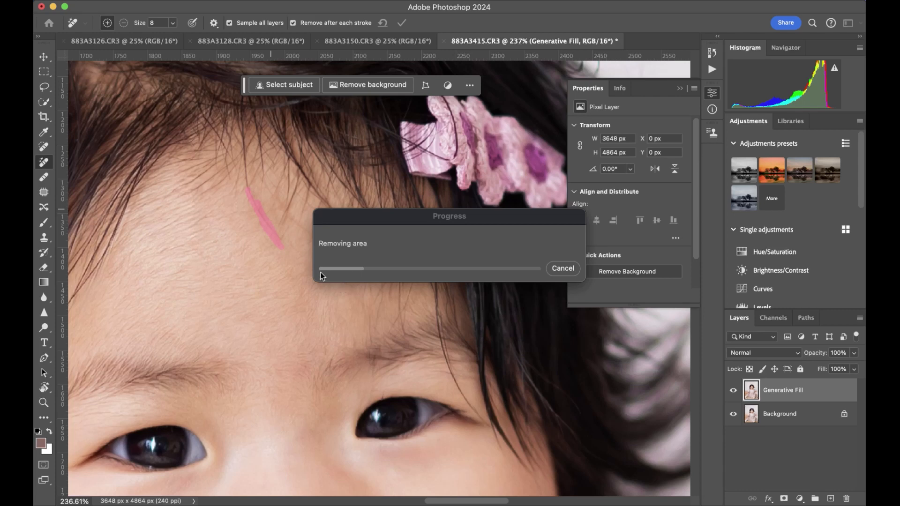
pyautogui.moveTo(281, 210); pyautogui.dragTo(320, 243)
pyautogui.press(']')
pyautogui.press(']')
pyautogui.press(']')
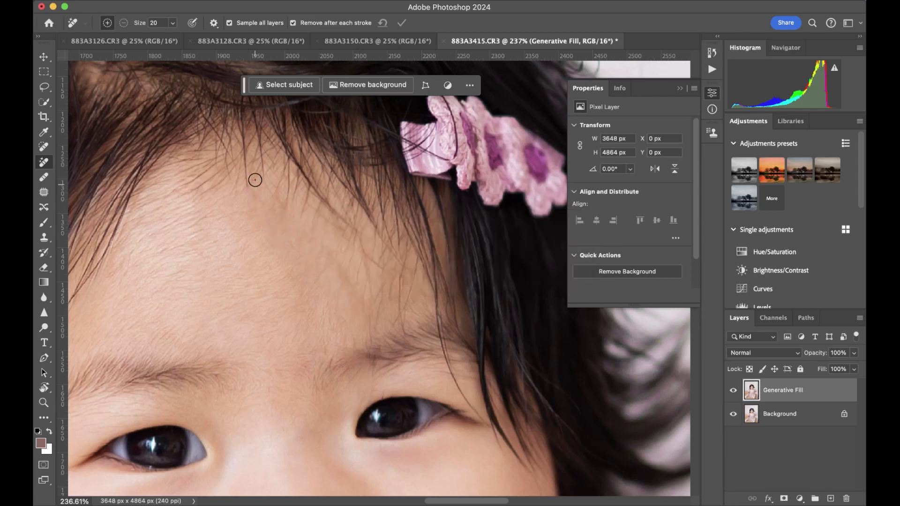
pyautogui.moveTo(286, 187); pyautogui.dragTo(322, 252)
pyautogui.click(391, 327)
pyautogui.scroll(-3, 283, 255)
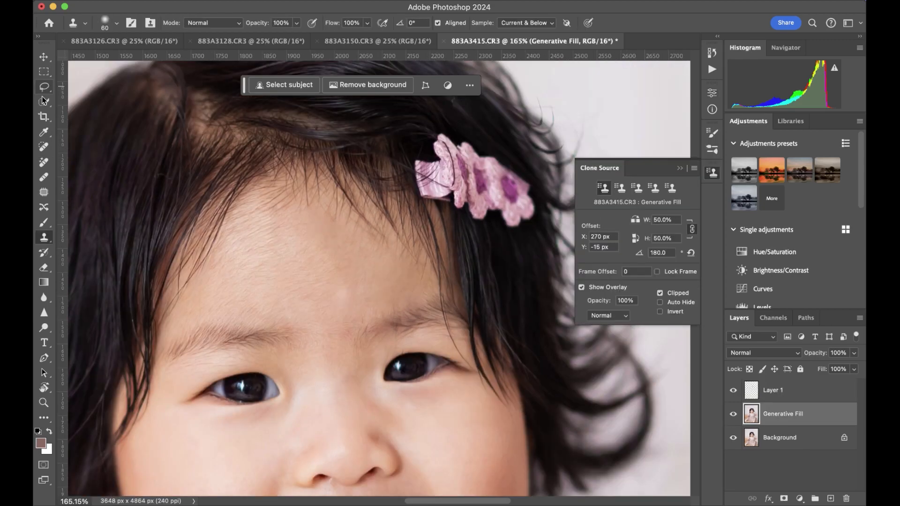
# - Lasso the clean eyebrow on the left-hand side of the face and copy it to a new layer
pyautogui.click(44, 101)
pyautogui.moveTo(297, 335); pyautogui.dragTo(267, 368)
pyautogui.hotkey('ctrl', 'j')
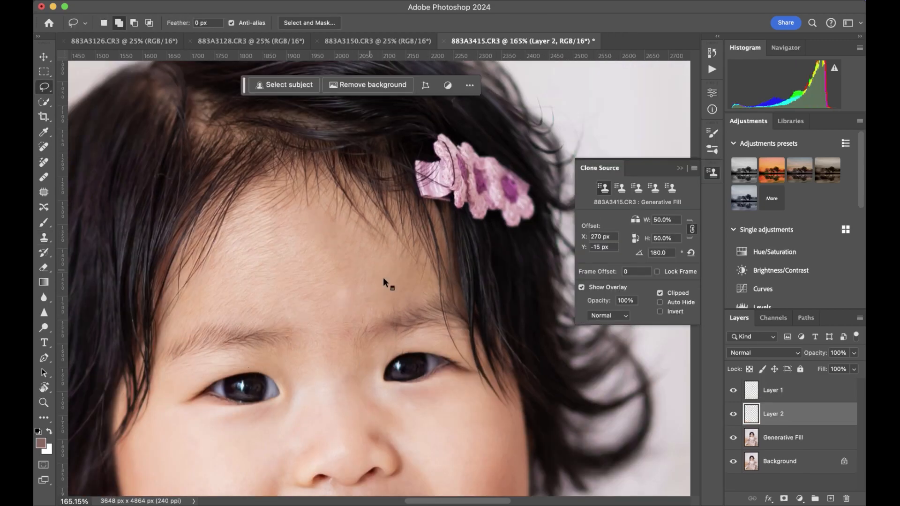
# - Flip the copied eyebrow horizontally, then move and rotate it to fit over the eyebrow on the right-hand side
pyautogui.hotkey('ctrl', 't')
pyautogui.rightClick(252, 345)
pyautogui.click(285, 482)
pyautogui.moveTo(280, 330); pyautogui.dragTo(491, 288)
pyautogui.moveTo(410, 310)
pyautogui.mouseDown()
pyautogui.moveTo(430, 343)
pyautogui.moveTo(422, 312)
pyautogui.moveTo(387, 294)
pyautogui.mouseUp()
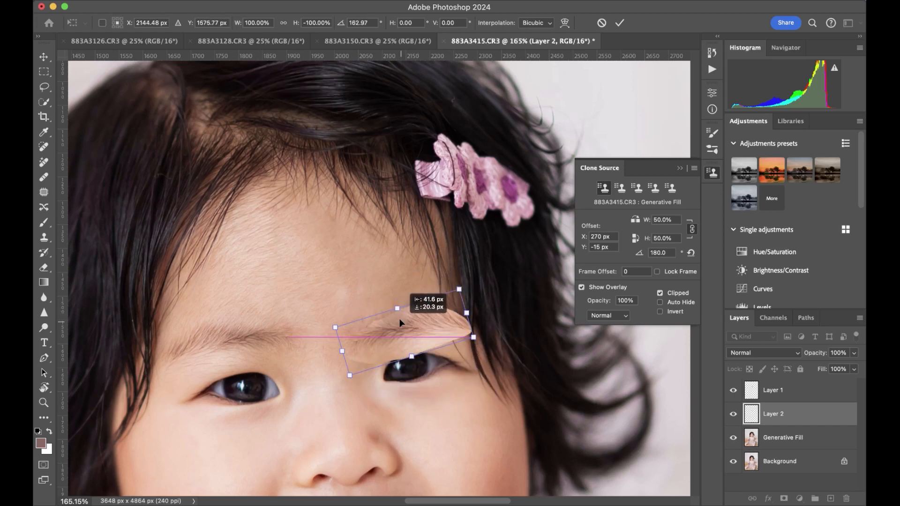
pyautogui.press('Return')
# - Add a layer mask to the copied eyebrow and ready the Brush tool with swapped colours for blending its edges
pyautogui.click(784, 499)
pyautogui.press('b')
pyautogui.press('x')
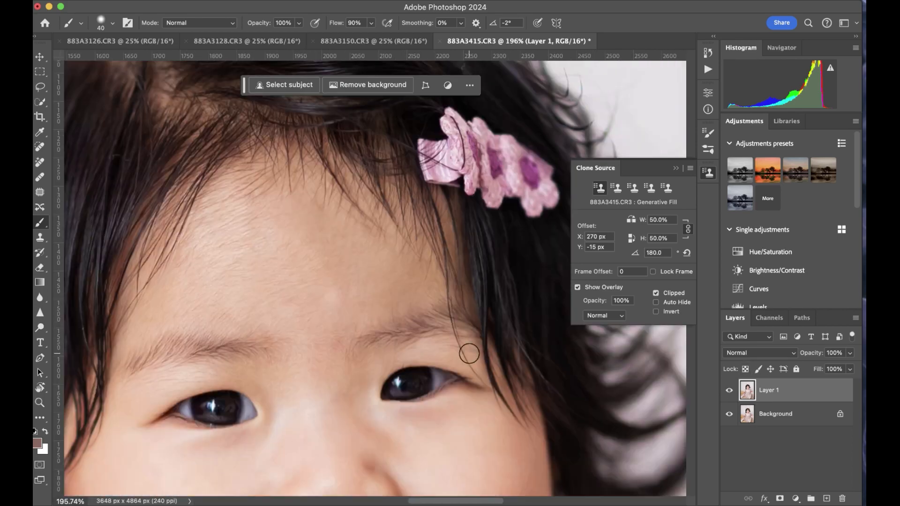
# - Sample clean forehead skin with the Healing Brush and set the clone source to 100% scale and 0° rotation
pyautogui.press('j')
pyautogui.keyDown('alt'); pyautogui.click(285, 222); pyautogui.keyUp('alt')
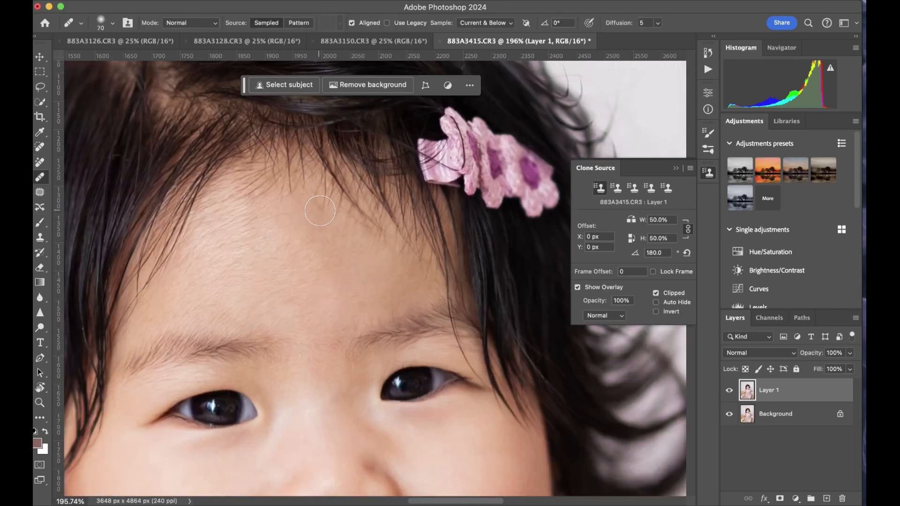
pyautogui.doubleClick(658, 219)
pyautogui.write('100')
pyautogui.doubleClick(654, 252)
pyautogui.write('0')
pyautogui.click(313, 265)
# - Lasso the wispy hairs along the hairline and right-hand forehead and replace them using Generative Fill without a prompt
pyautogui.press('l')
pyautogui.moveTo(253, 162)
pyautogui.mouseDown()
pyautogui.moveTo(237, 199)
pyautogui.moveTo(369, 209)
pyautogui.moveTo(247, 160)
pyautogui.mouseUp()
pyautogui.click(282, 85)
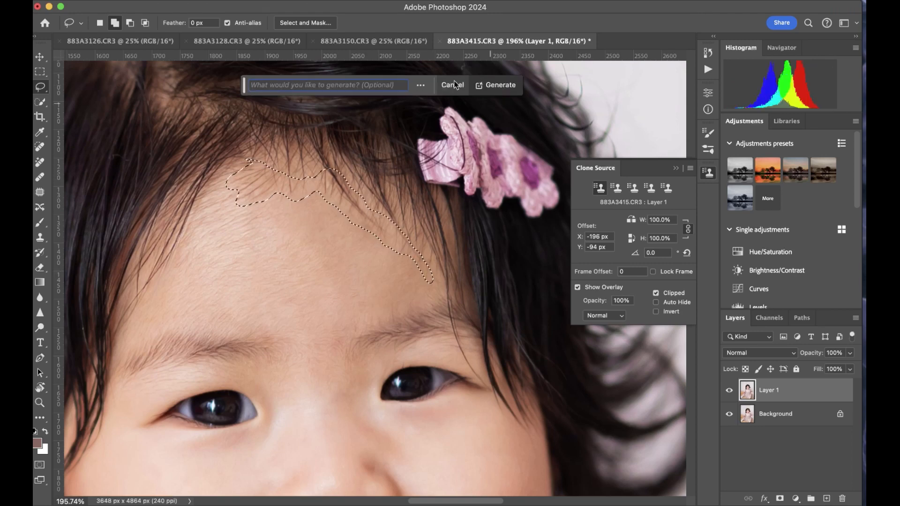
pyautogui.click(497, 83)
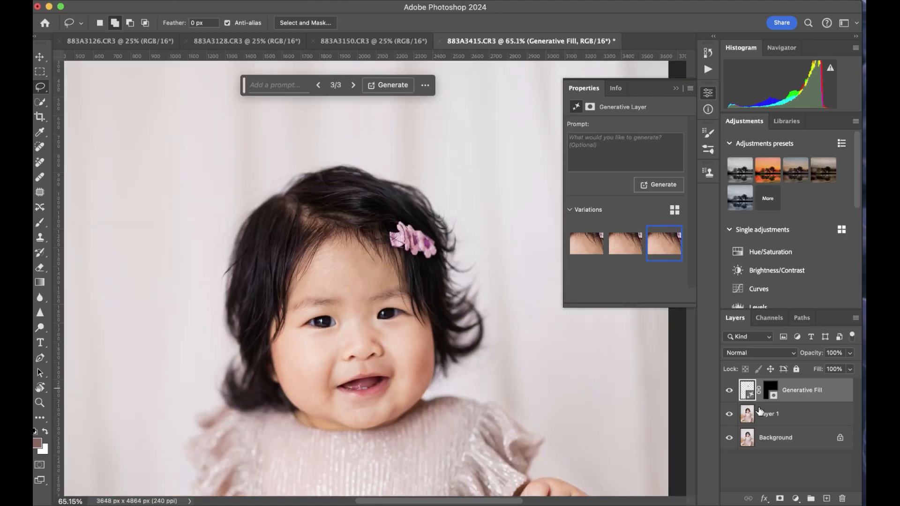
# - Merge the hairline fill into the retouched layer and compare it with the original photo
pyautogui.press('super+e')
pyautogui.click(725, 390)
pyautogui.click(725, 391)
# - Remove the small blemish beneath the left-hand nostril with the Remove tool at size 20 and compare it with the original
pyautogui.scroll(-3, 467, 337)
pyautogui.scroll(10, 467, 336)
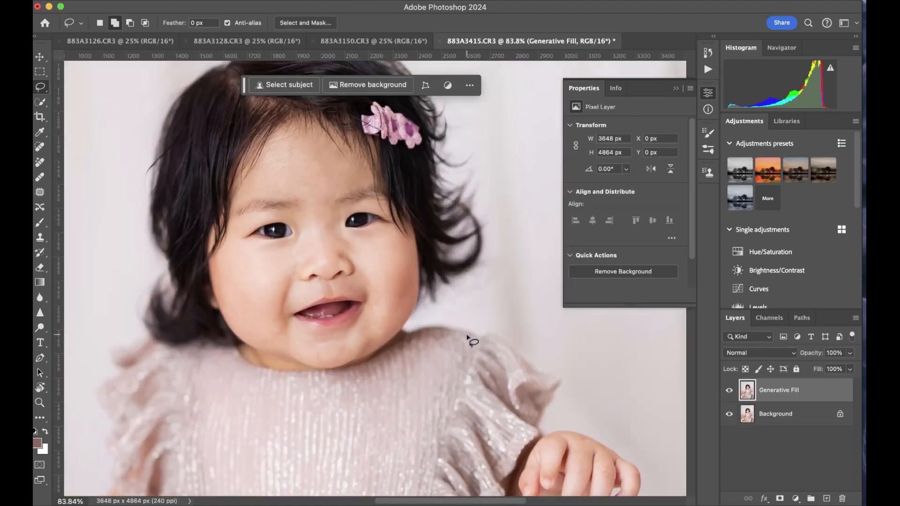
pyautogui.hscroll(-3, 467, 337)
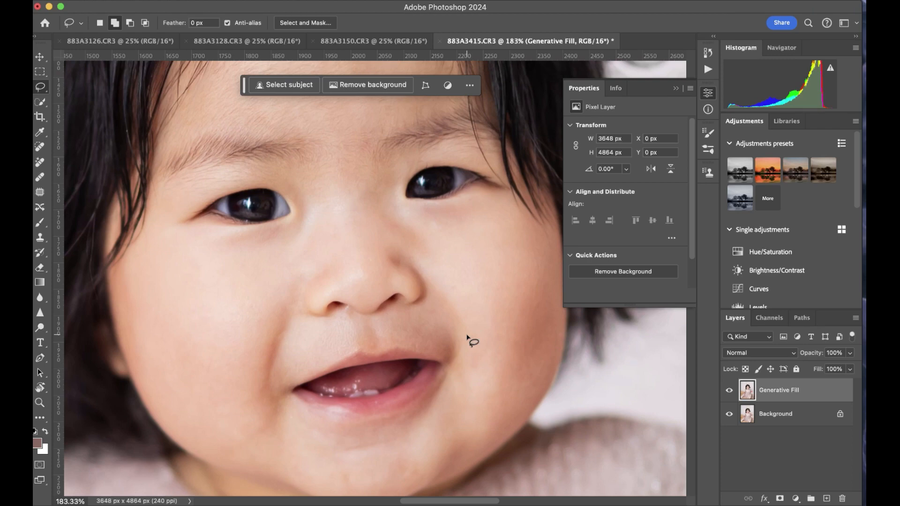
pyautogui.scroll(2, 467, 337)
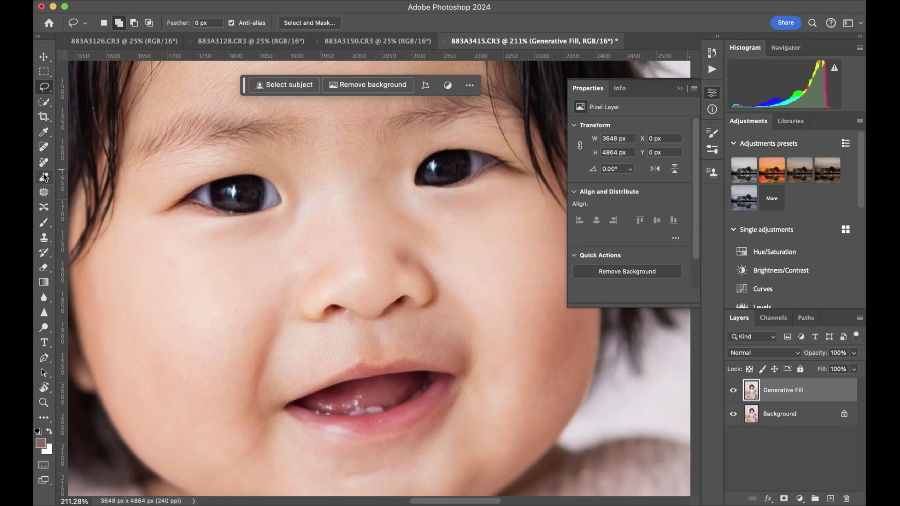
pyautogui.click(45, 163)
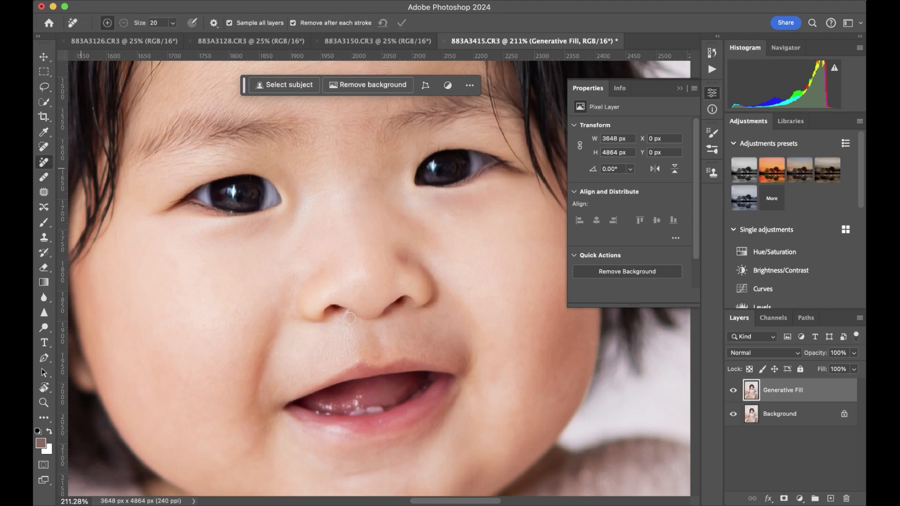
pyautogui.scroll(5, 349, 318)
pyautogui.click(324, 337)
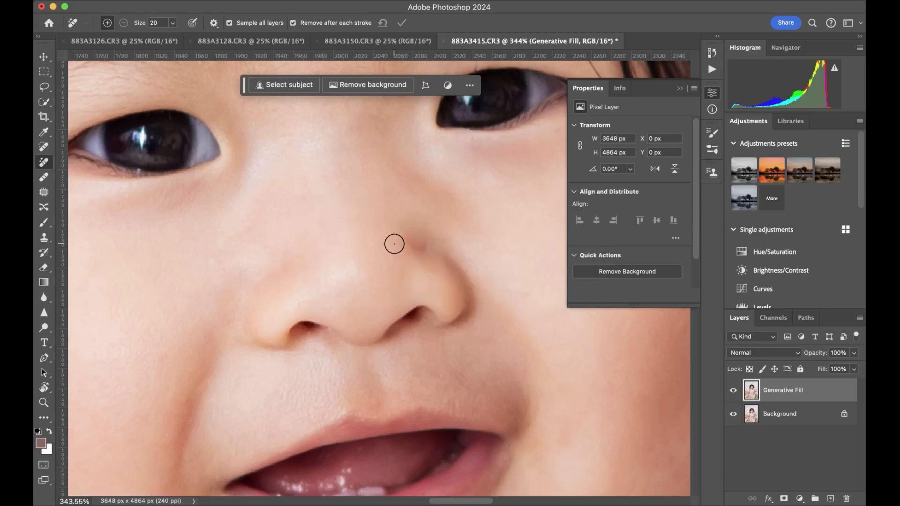
pyautogui.click(733, 391)
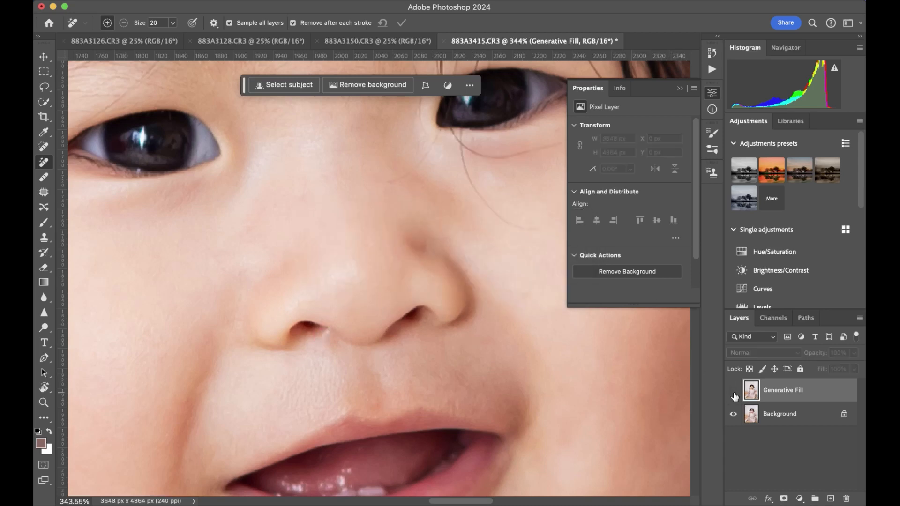
pyautogui.click(733, 392)
# - Reduce the Remove tool size to 8 and clean up the remaining speck beneath the nostril
pyautogui.press('[')
pyautogui.press('[')
pyautogui.press('[')
pyautogui.press('[')
pyautogui.click(328, 330)
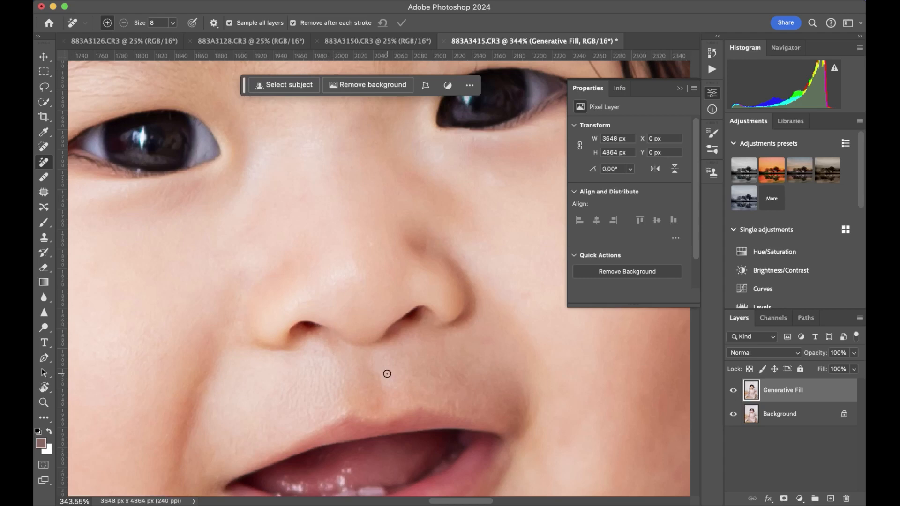
# - Compare the whole retouched face with the original by switching the retouched layer's visibility
pyautogui.press('super+minus')
pyautogui.press('super+minus')
pyautogui.click(733, 391)
pyautogui.click(733, 390)
pyautogui.click(733, 391)
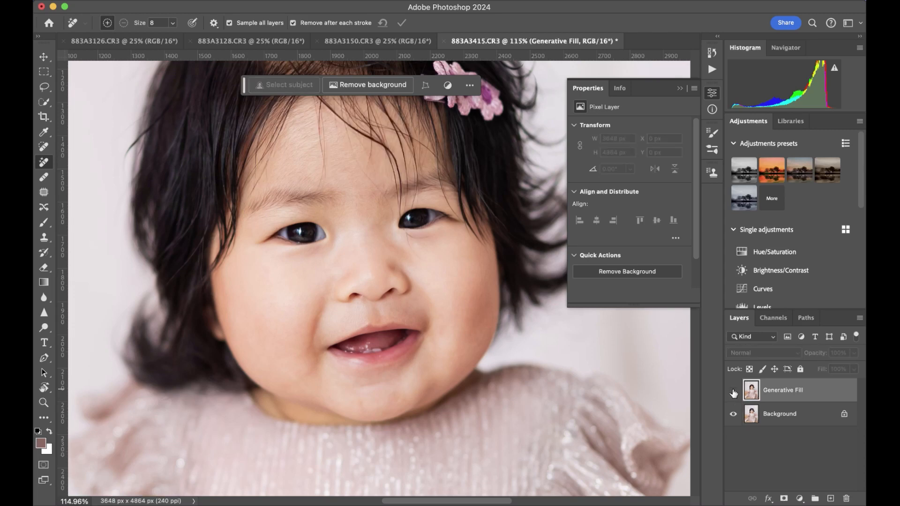
pyautogui.click(734, 390)
# - Examine the face, dress, hands and overall composition of the portrait for anything left to fix
pyautogui.hscroll(3, 392, 313)
pyautogui.scroll(-2, 391, 313)
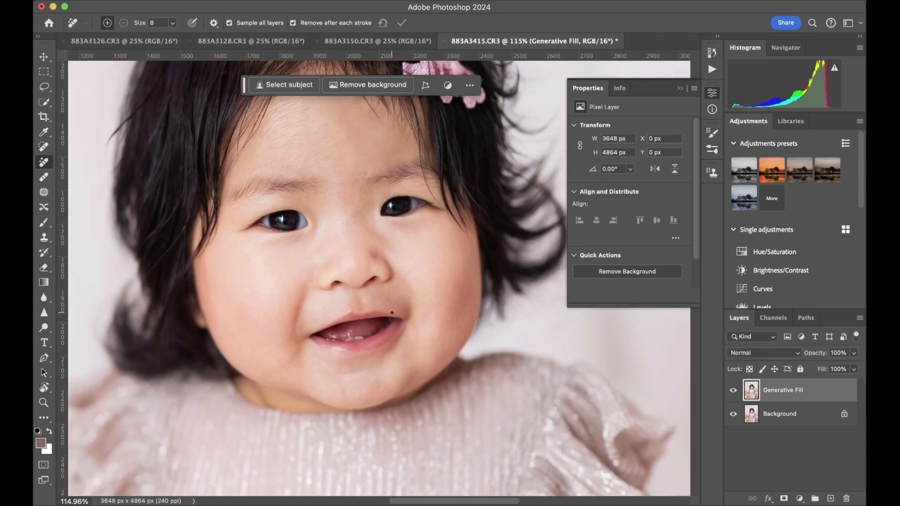
pyautogui.scroll(4, 392, 313)
pyautogui.scroll(-8, 392, 313)
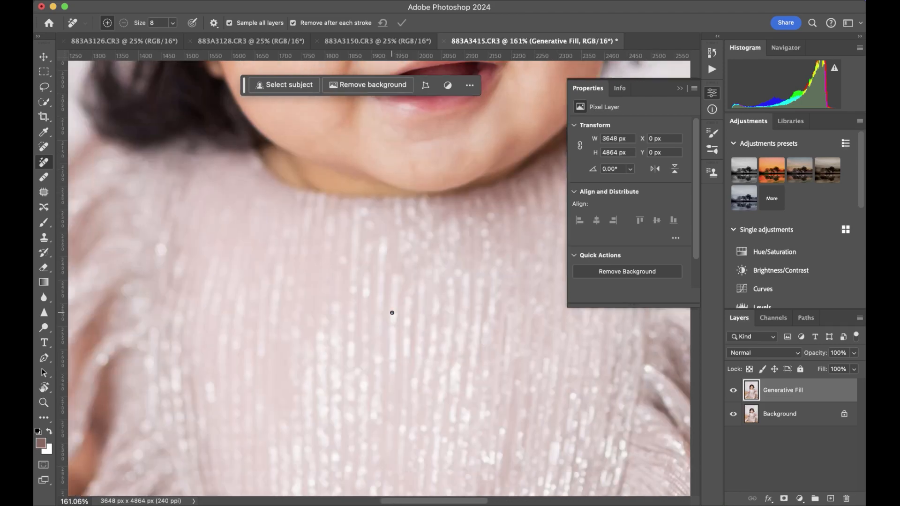
pyautogui.scroll(-5, 389, 336)
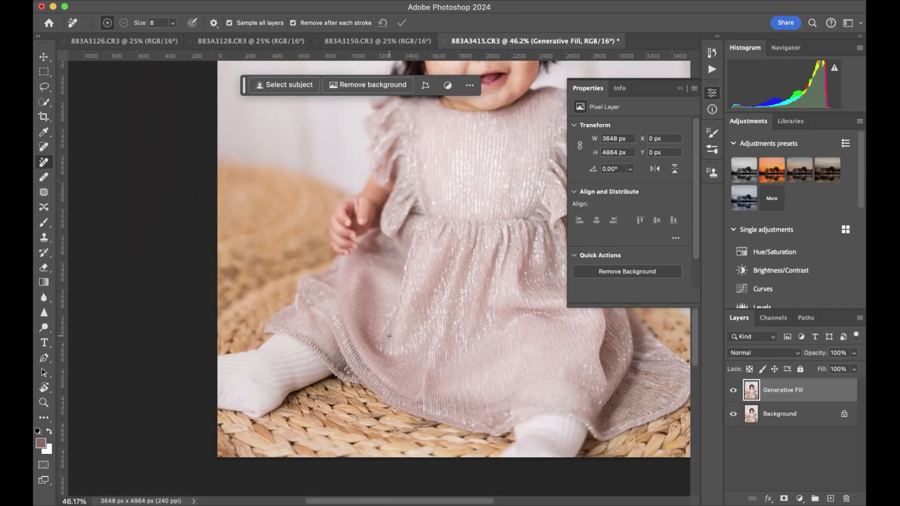
pyautogui.hscroll(4, 388, 336)
pyautogui.scroll(5, 389, 336)
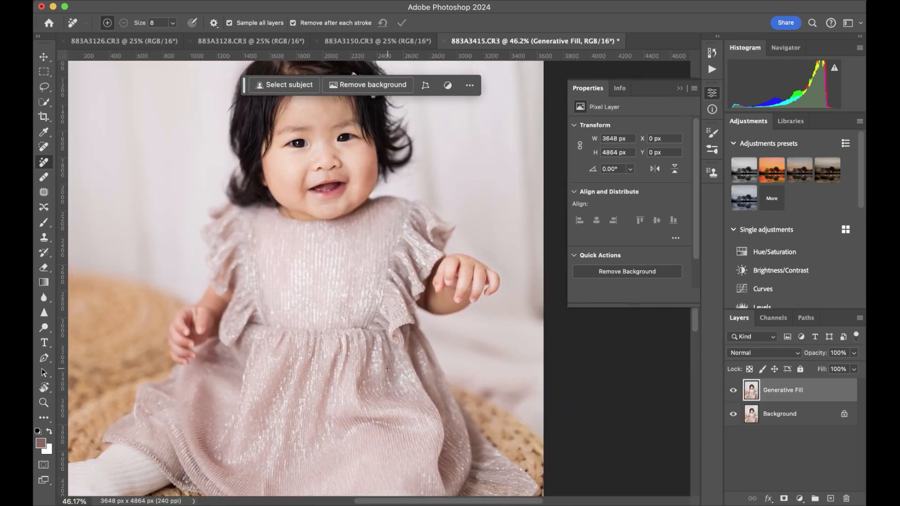
pyautogui.scroll(-5, 387, 368)
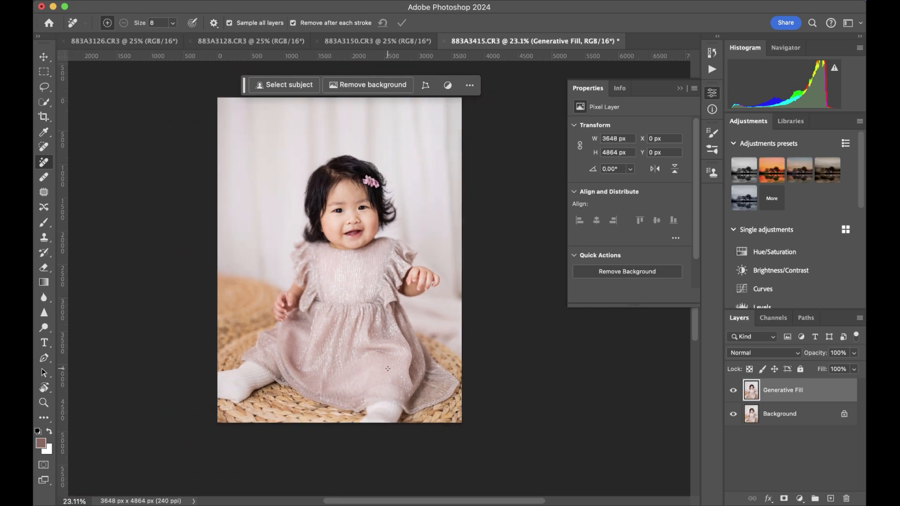
pyautogui.scroll(1, 388, 369)
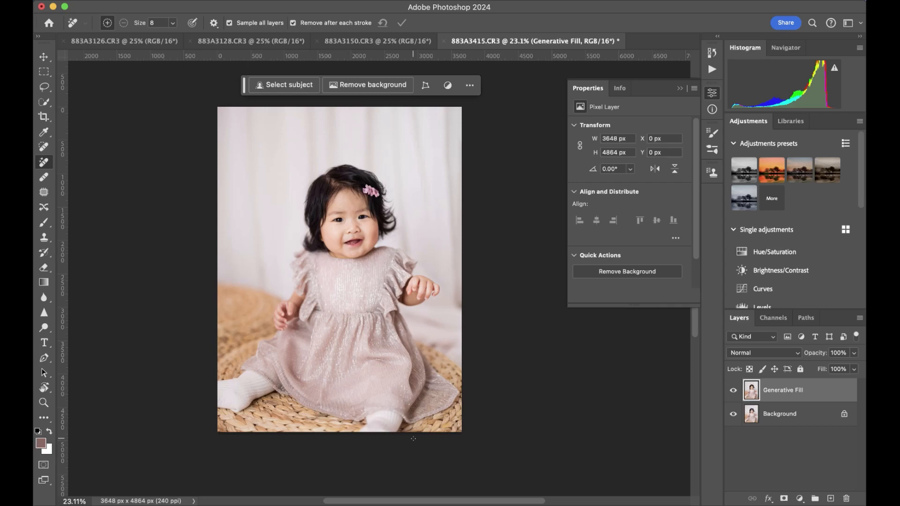
# - Enlarge the canvas to 3960 × 5280 px with the Crop tool and fill the added borders using Generative Expand without a prompt
pyautogui.press('c')
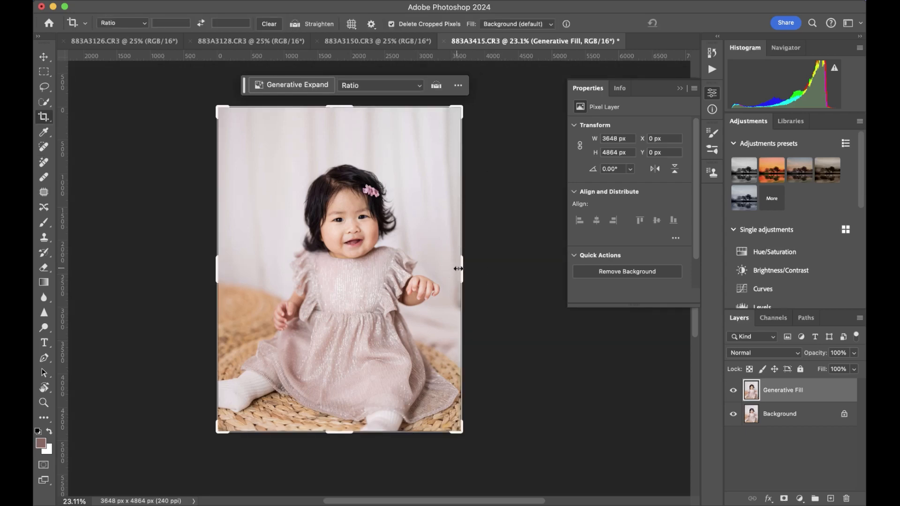
pyautogui.moveTo(463, 271); pyautogui.dragTo(474, 274)
pyautogui.moveTo(397, 282); pyautogui.dragTo(398, 277)
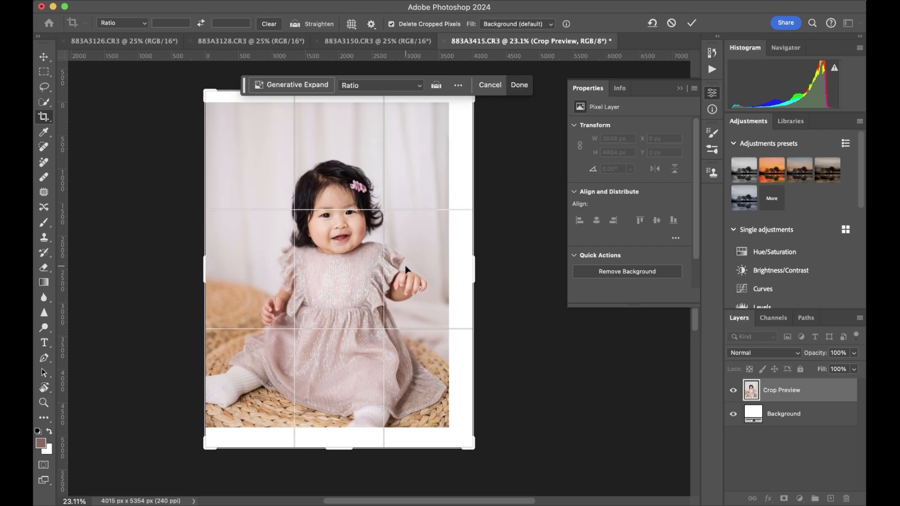
pyautogui.click(315, 86)
pyautogui.press('super+z')
pyautogui.moveTo(450, 253); pyautogui.dragTo(460, 253)
pyautogui.click(495, 83)
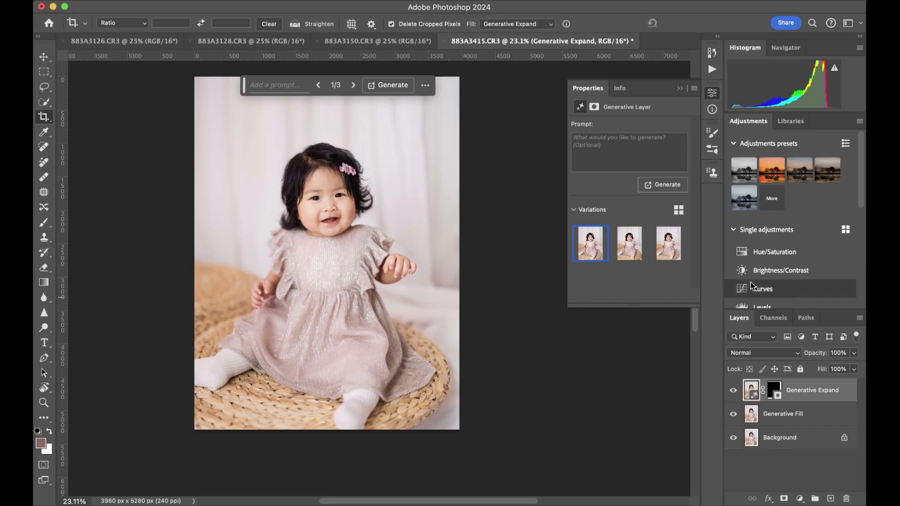
# - Check the expanded borders against the unexpanded photo, compare the three variations, and keep the first one
pyautogui.click(733, 390)
pyautogui.click(732, 390)
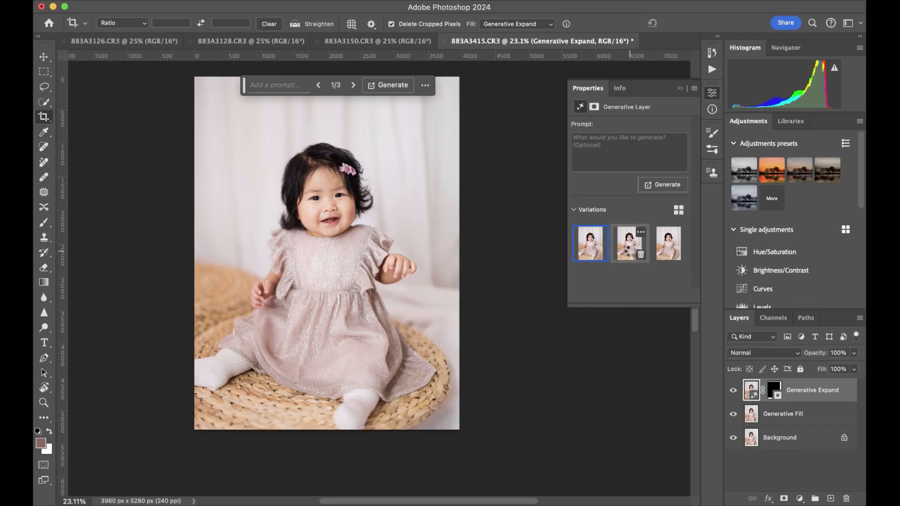
pyautogui.click(629, 253)
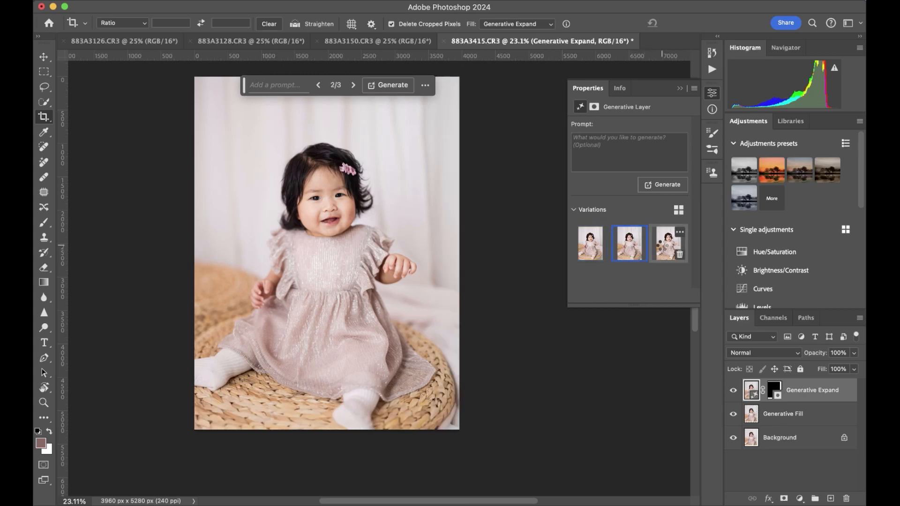
pyautogui.click(663, 249)
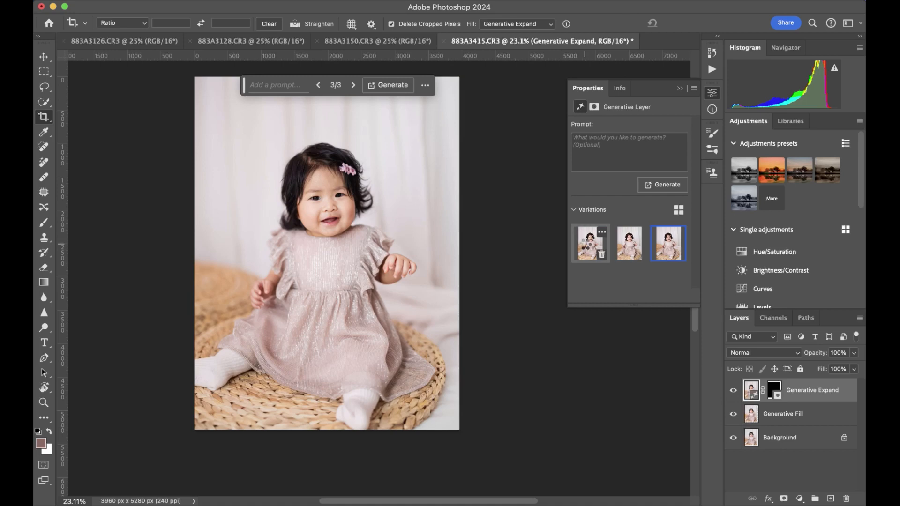
pyautogui.click(586, 249)
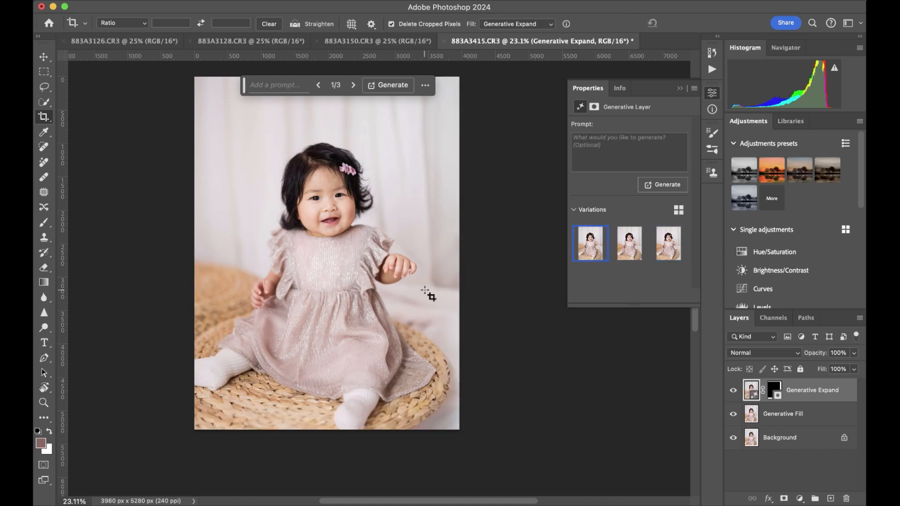
# - Merge the Generative Expand layer with the retouched Generative Fill layer
pyautogui.scroll(5, 428, 296)
pyautogui.keyDown('shift'); pyautogui.click(786, 414); pyautogui.keyUp('shift')
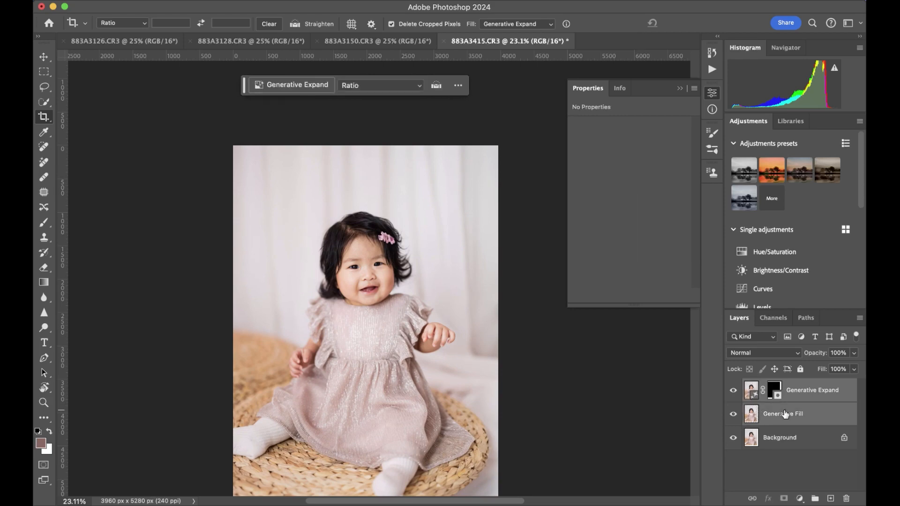
pyautogui.hotkey('ctrl', 'e')
pyautogui.scroll(2, 435, 340)
pyautogui.scroll(10, 435, 340)
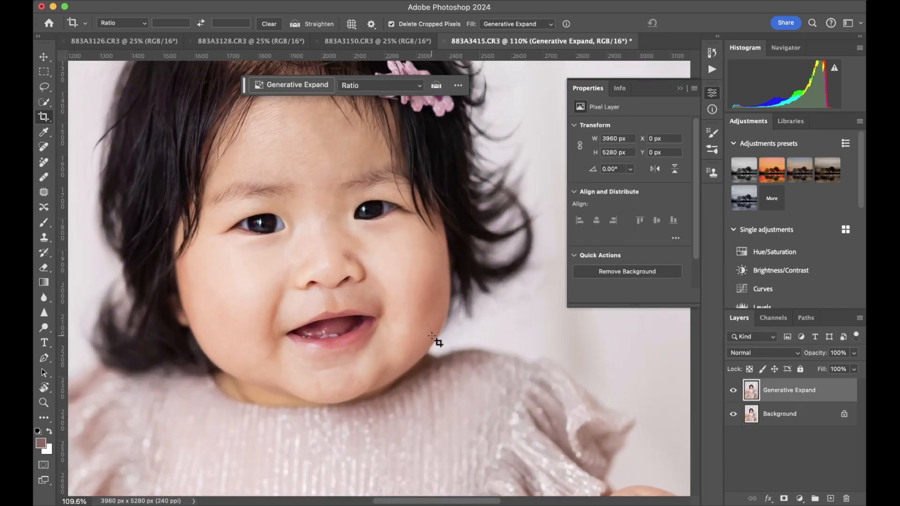
pyautogui.scroll(1, 435, 340)
pyautogui.hscroll(-1, 435, 340)
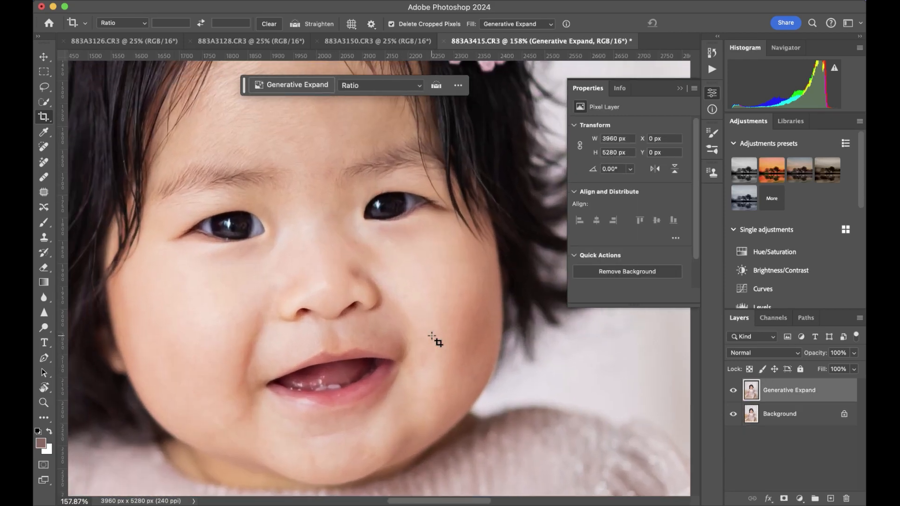
pyautogui.moveTo(240, 88); pyautogui.dragTo(245, 75)
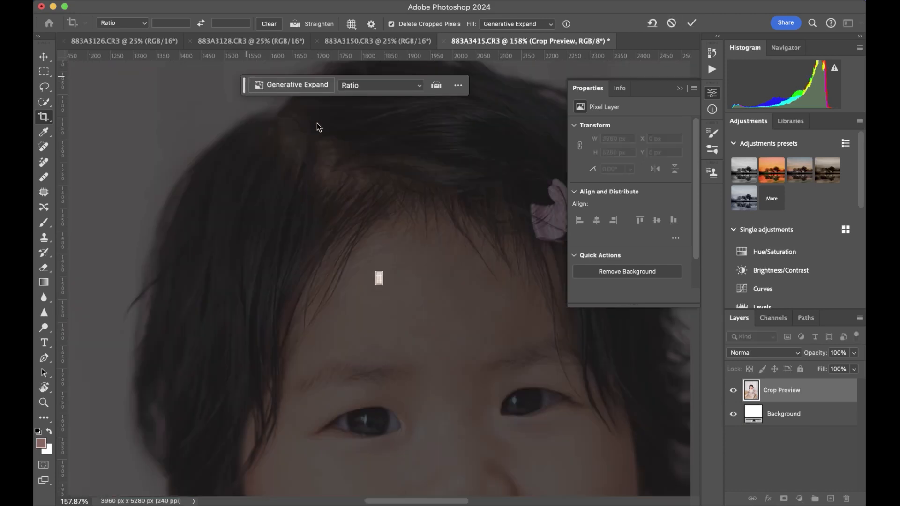
pyautogui.press('Escape')
pyautogui.click(179, 136)
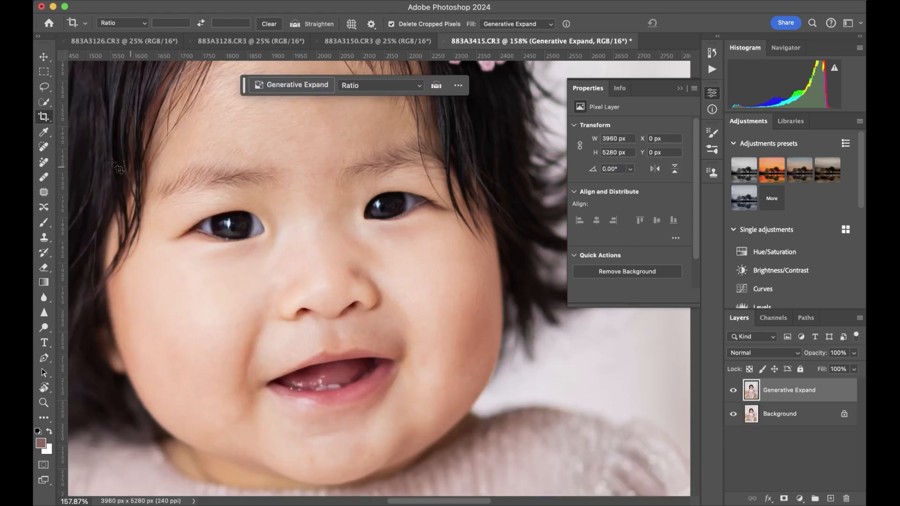
# - Switch to the Brush tool, move the contextual bar off the photo, and duplicate the Generative Expand layer twice
pyautogui.press('b')
pyautogui.moveTo(242, 89); pyautogui.dragTo(243, 45)
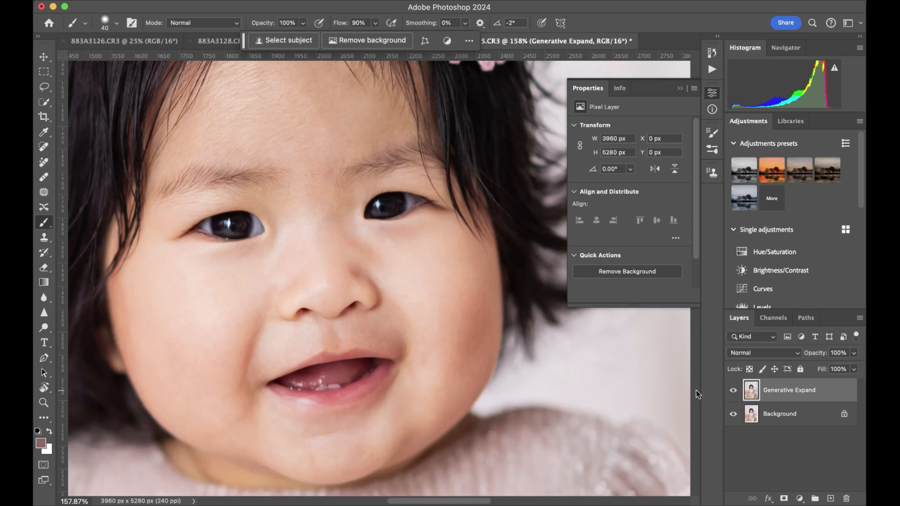
pyautogui.scroll(2, 500, 330)
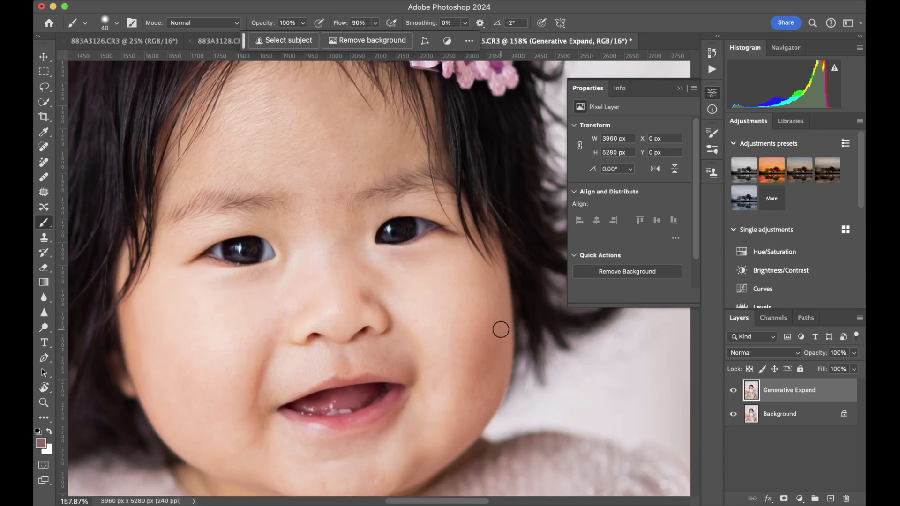
pyautogui.press('super+j')
pyautogui.press('super+j')
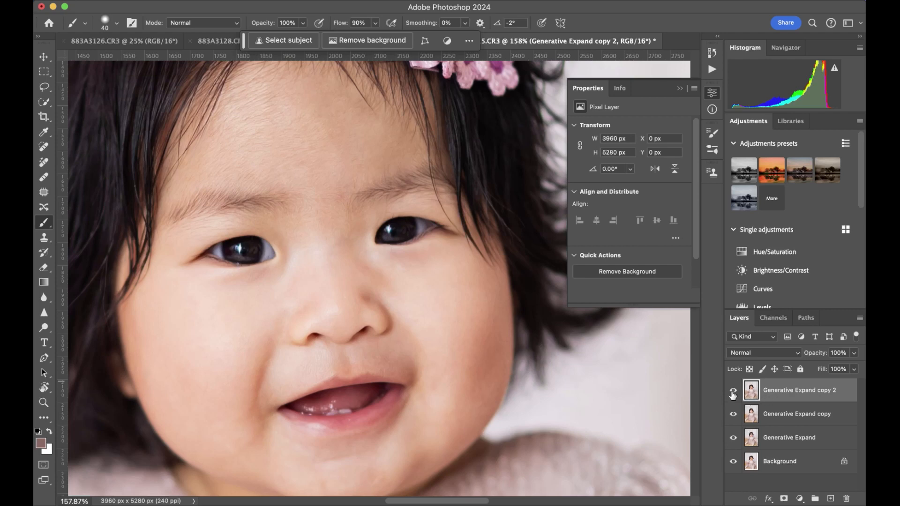
# - Rename the uppermost layer copy Texture and the copy beneath it Colour
pyautogui.doubleClick(779, 389)
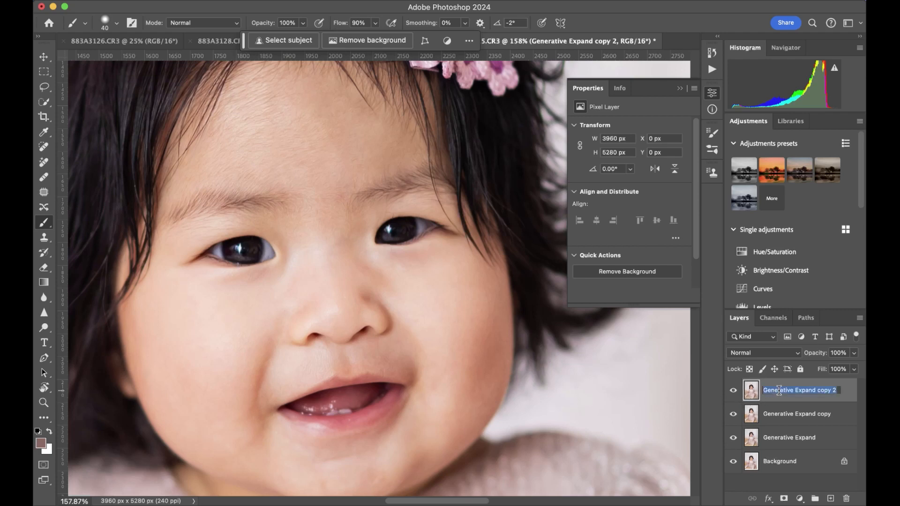
pyautogui.write('Texture')
pyautogui.press('Return')
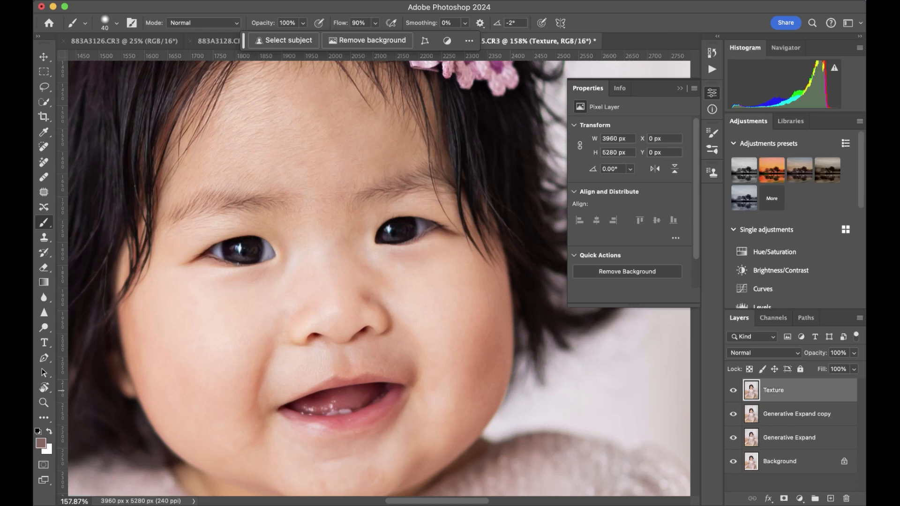
pyautogui.doubleClick(802, 415)
pyautogui.write('Colour')
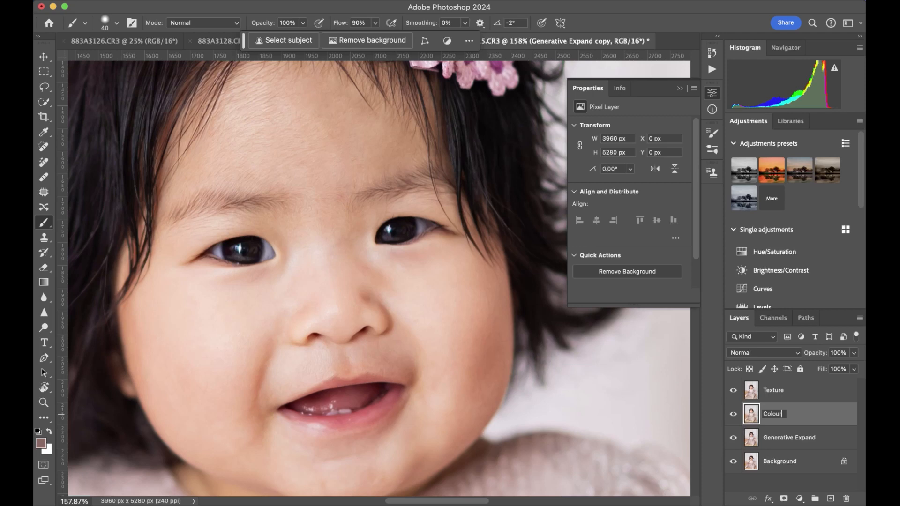
pyautogui.press('Return')
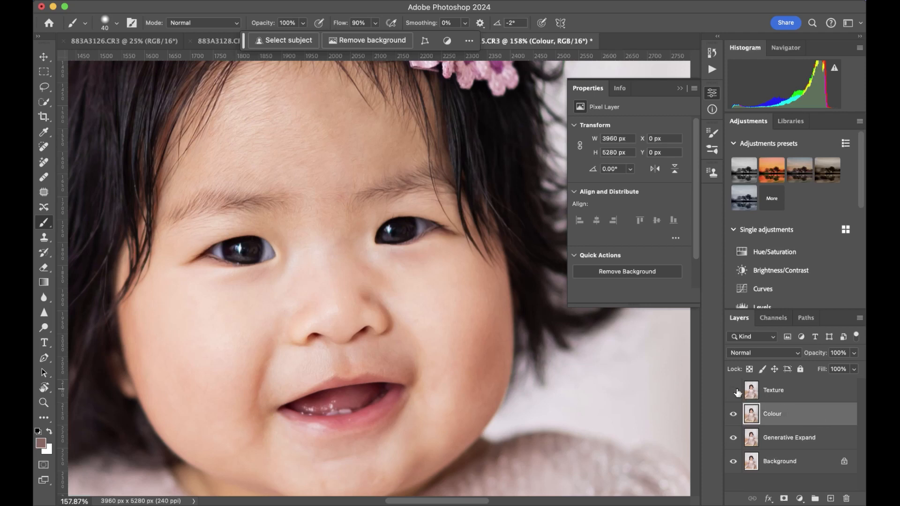
# - Hide the Texture layer and apply a Gaussian Blur with a 2.7-pixel radius to the Colour layer
pyautogui.click(322, 1)
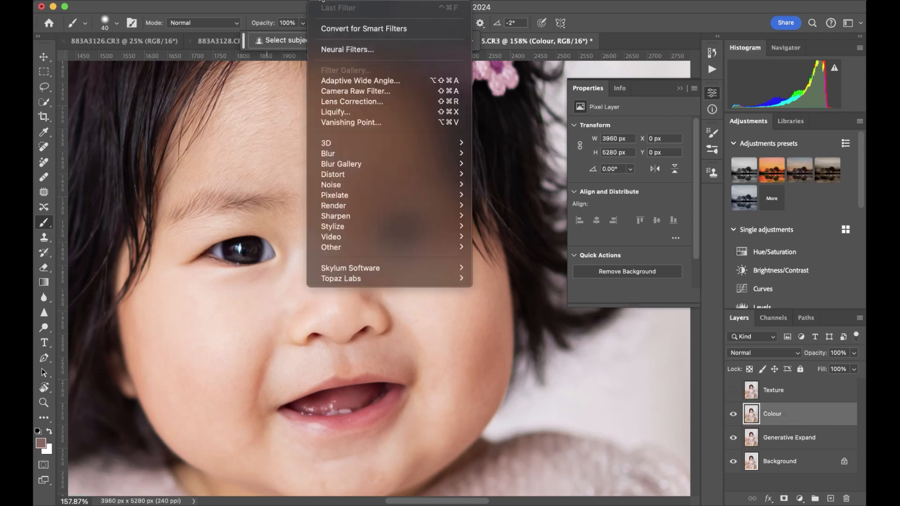
pyautogui.moveTo(350, 153)
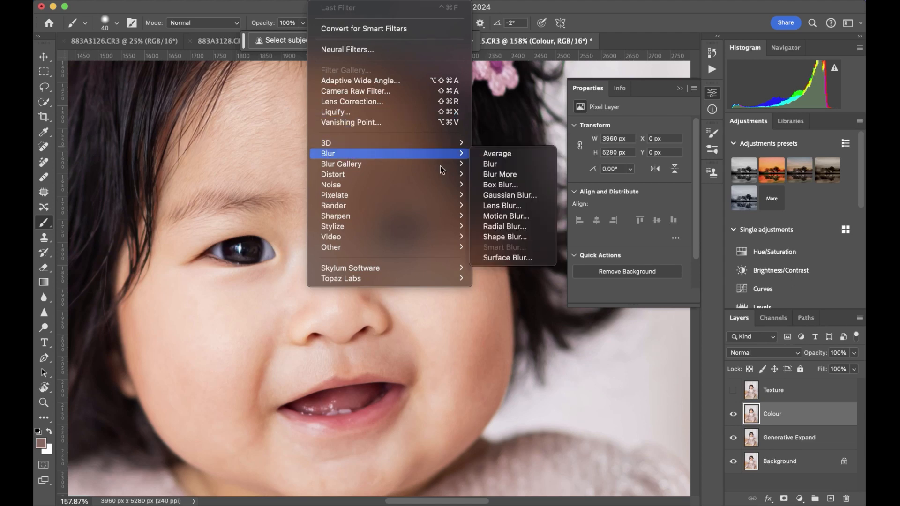
pyautogui.click(516, 195)
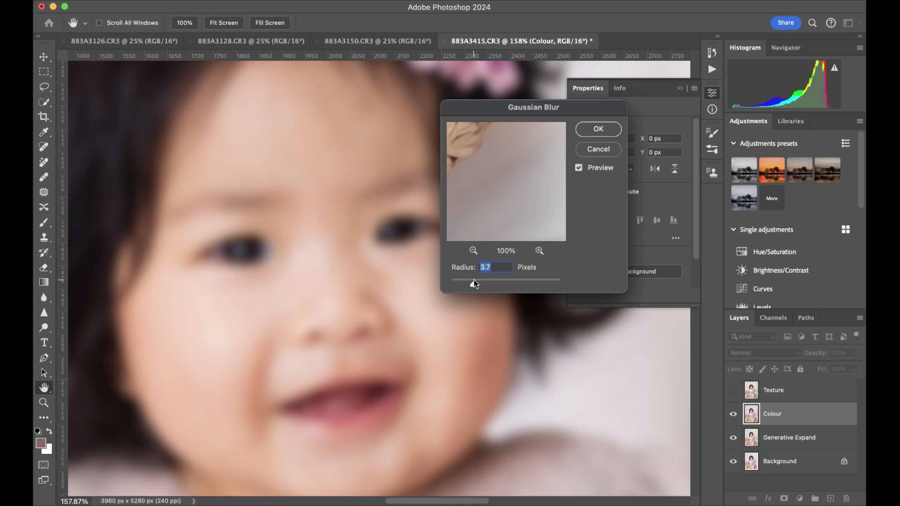
pyautogui.moveTo(473, 281); pyautogui.dragTo(466, 280)
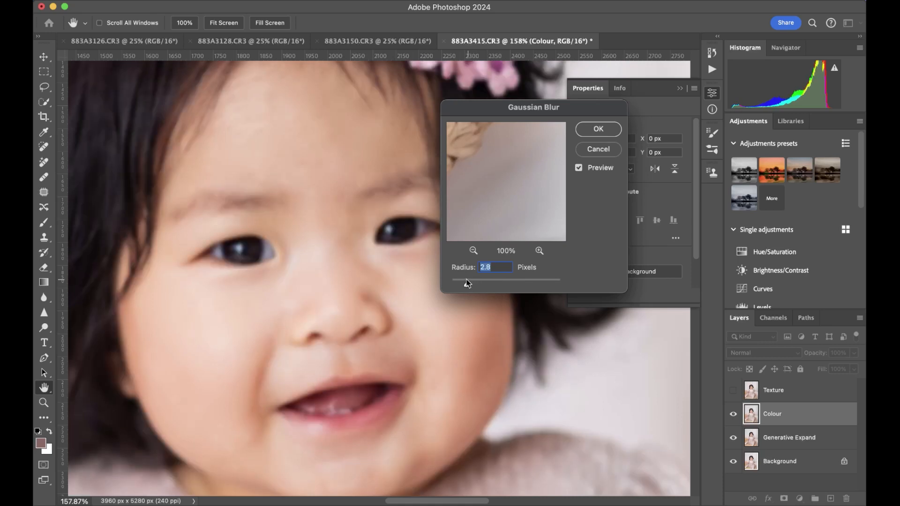
pyautogui.moveTo(468, 281); pyautogui.dragTo(434, 279)
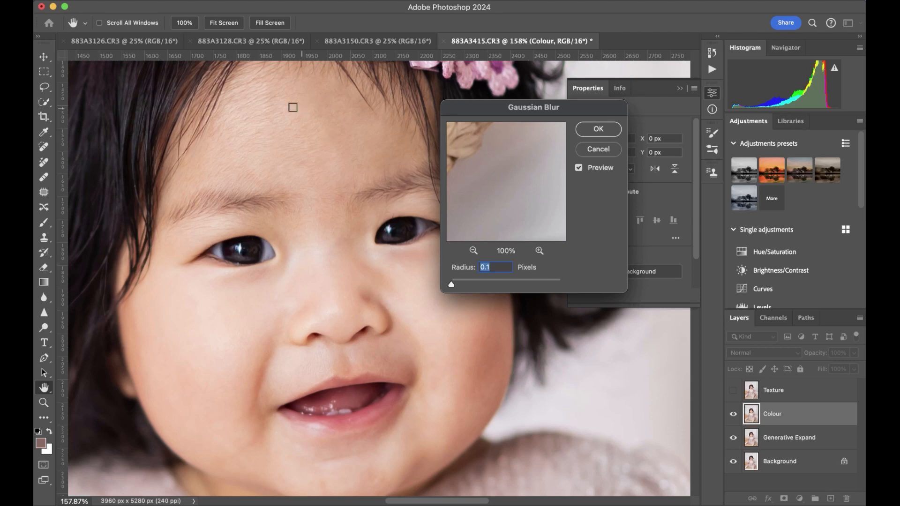
pyautogui.click(252, 114)
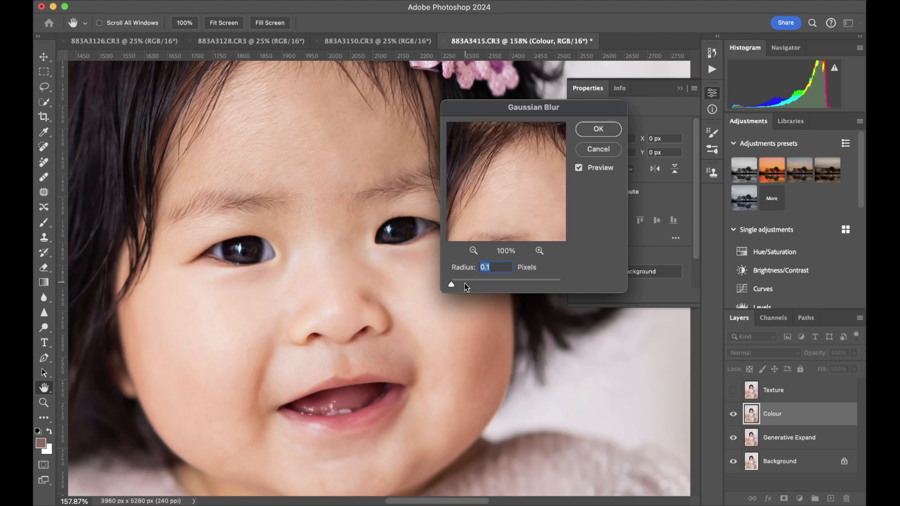
pyautogui.click(464, 281)
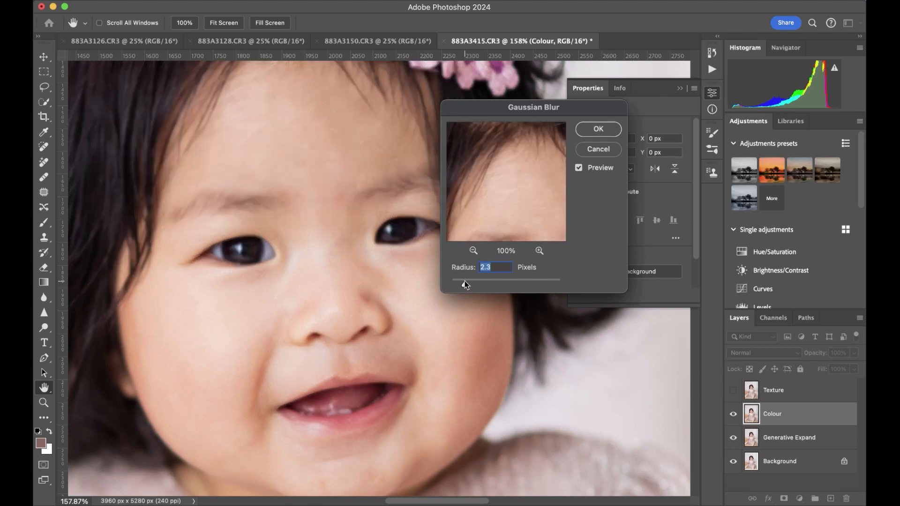
pyautogui.moveTo(464, 281); pyautogui.dragTo(466, 282)
pyautogui.click(603, 129)
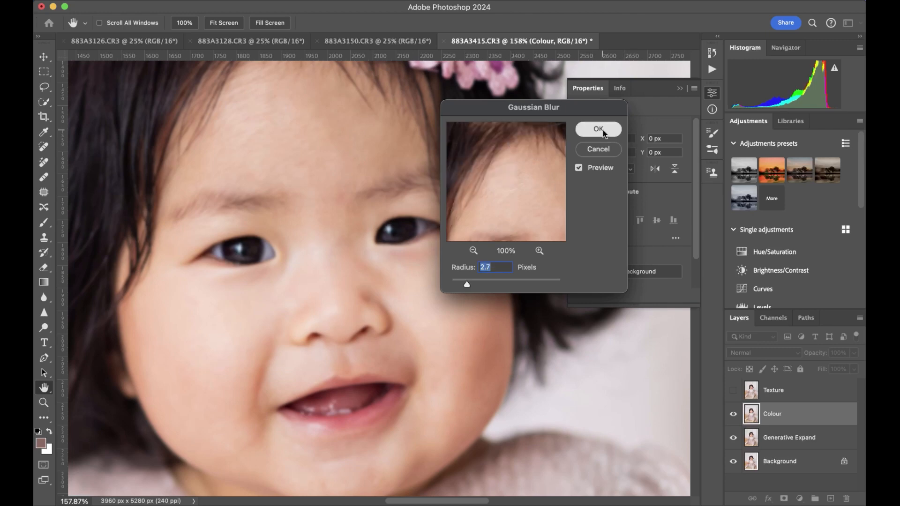
# - Make the Texture layer visible again, select it, and start Apply Image on it
pyautogui.click(771, 394)
pyautogui.click(733, 391)
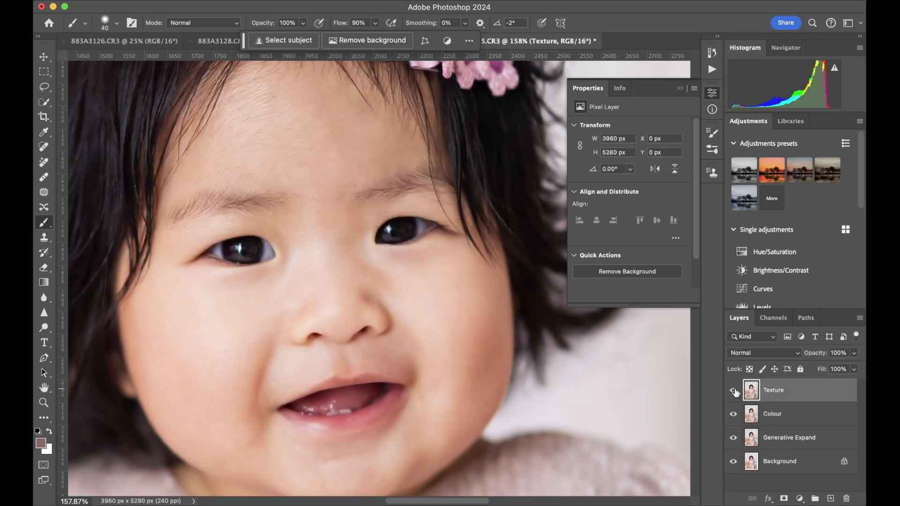
pyautogui.click(203, 1)
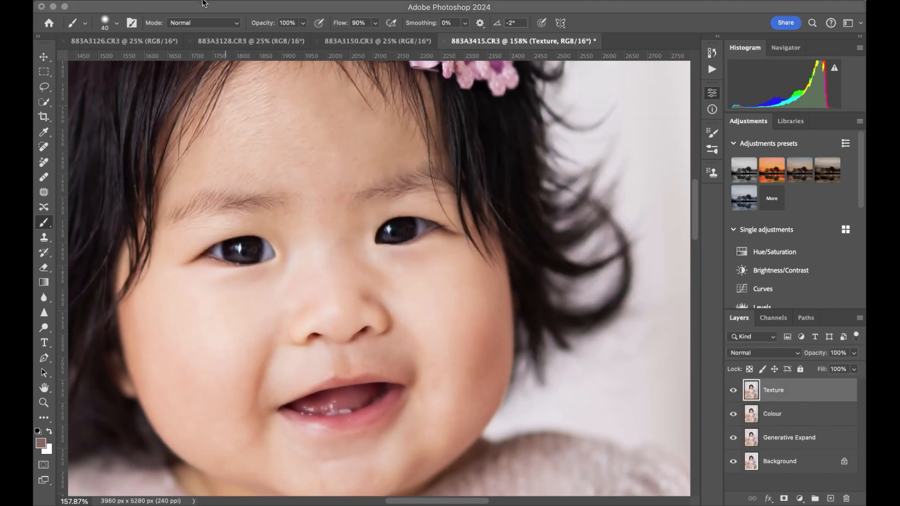
pyautogui.click(195, 1)
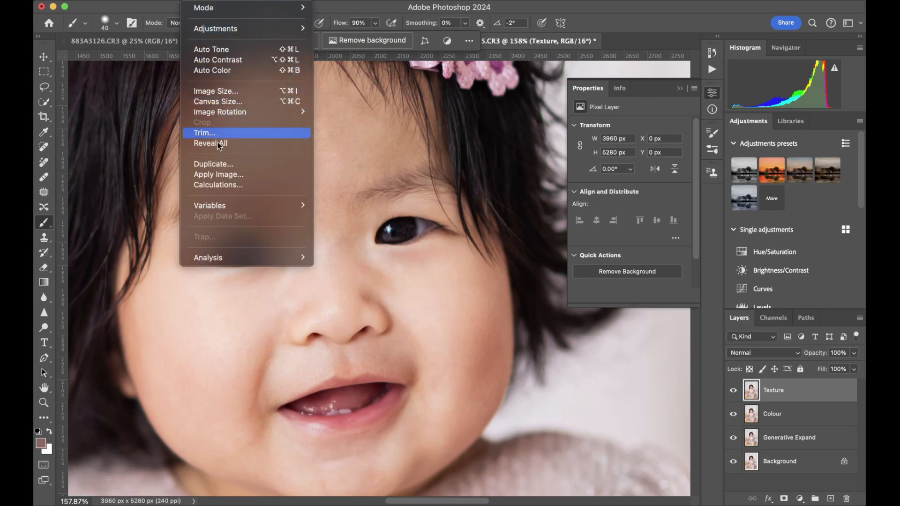
pyautogui.click(223, 176)
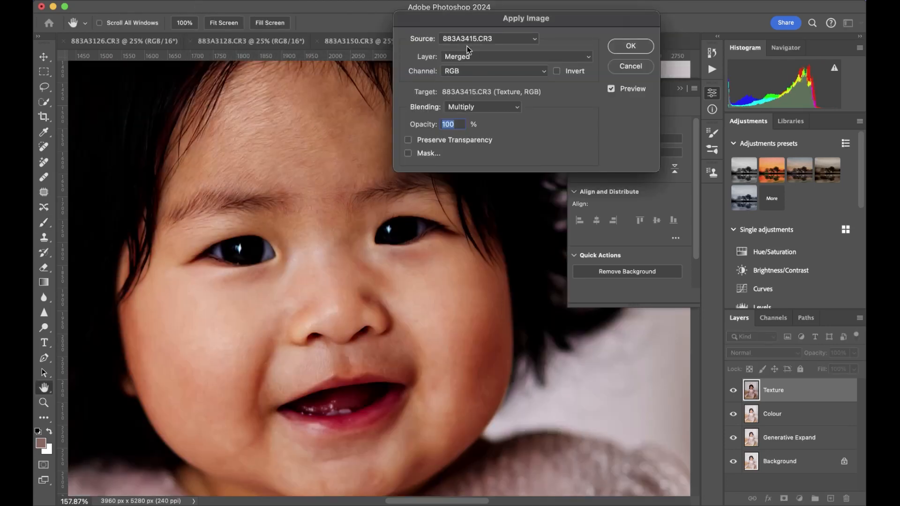
# - Try Texture, Colour and Generative Expand in turn as the Apply Image source layer
pyautogui.click(468, 57)
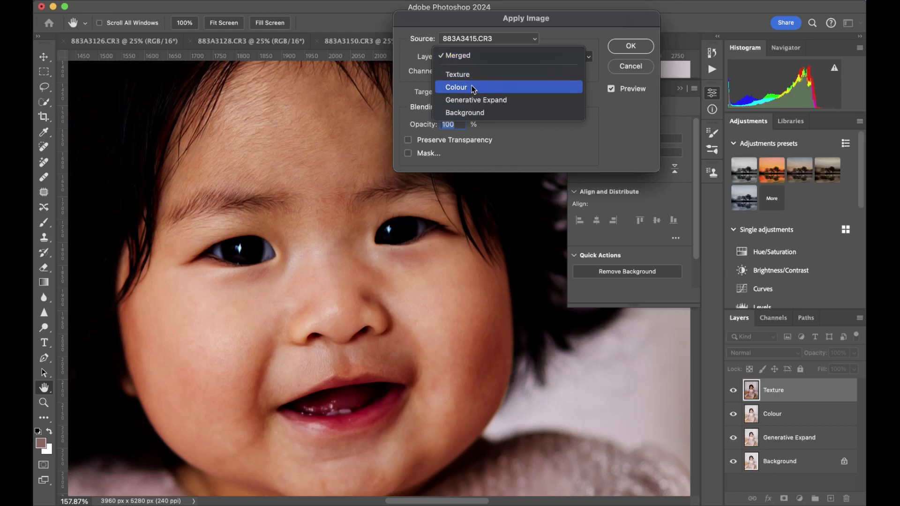
pyautogui.click(468, 74)
pyautogui.click(467, 57)
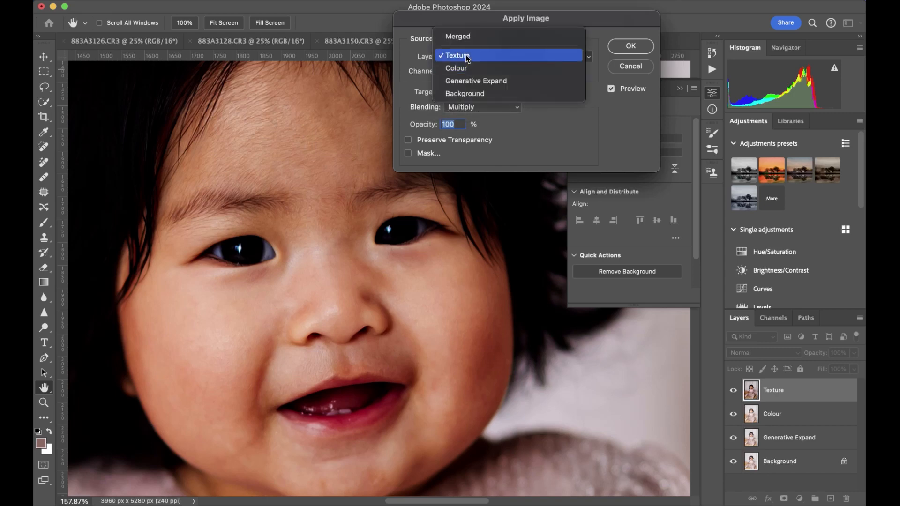
pyautogui.click(467, 56)
pyautogui.click(466, 57)
pyautogui.click(463, 67)
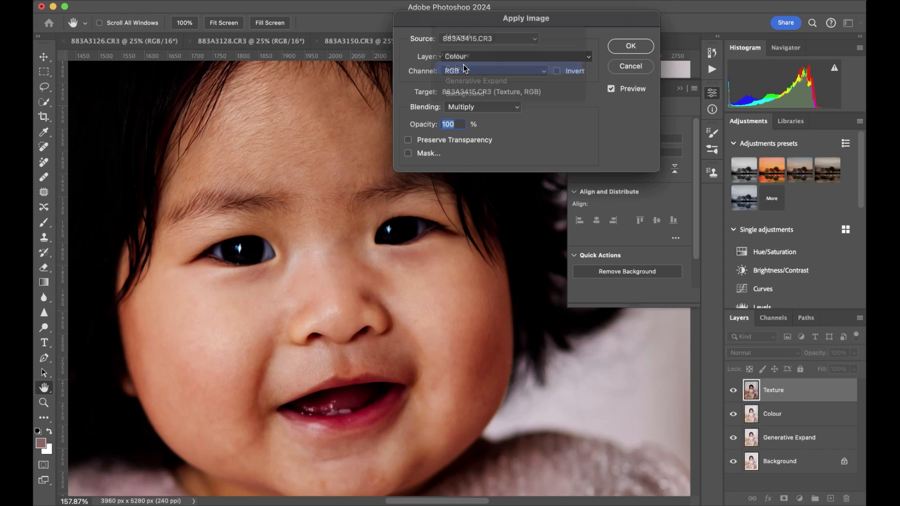
pyautogui.click(463, 56)
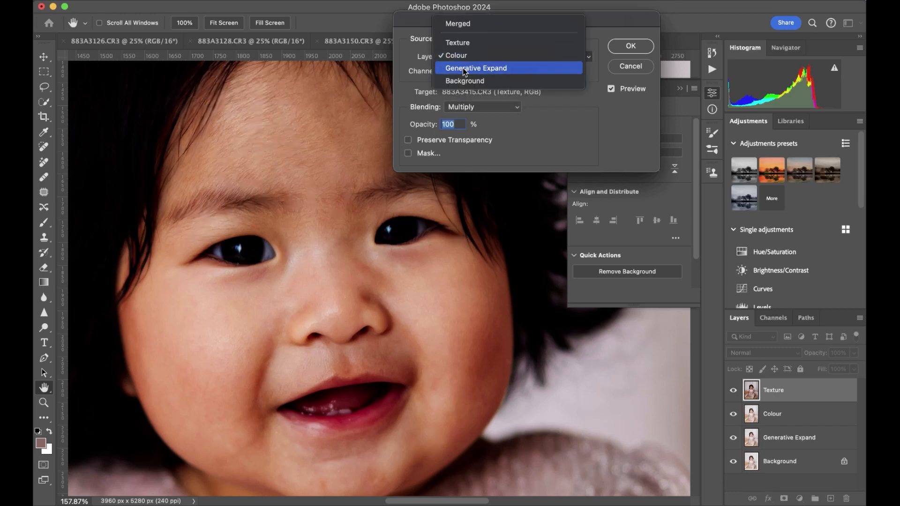
pyautogui.click(462, 68)
pyautogui.click(464, 55)
pyautogui.click(504, 119)
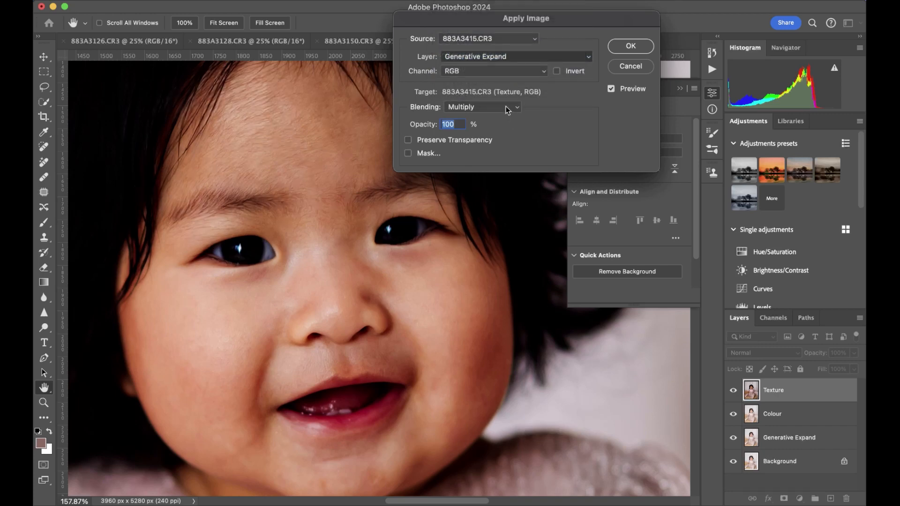
# - Apply the Colour layer's RGB channel to Texture with Subtract blending, 100% opacity, scale 2 and offset 128
pyautogui.click(507, 107)
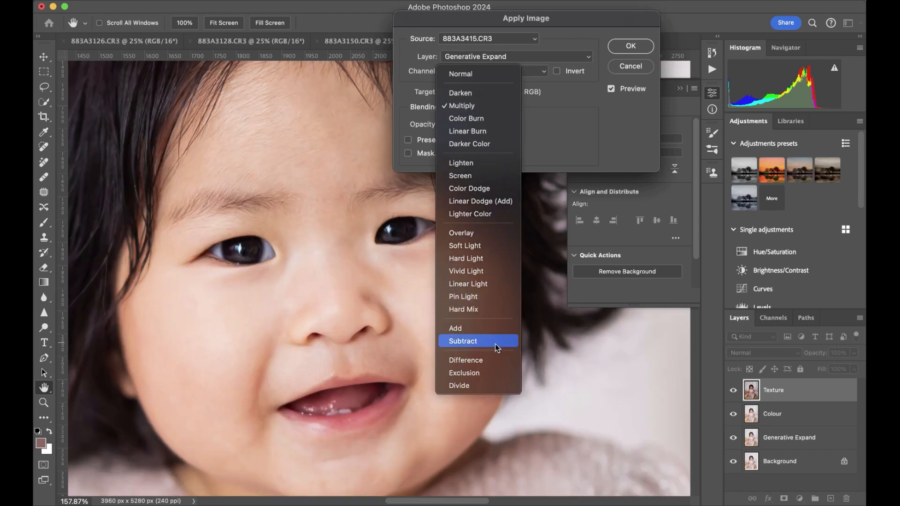
pyautogui.click(494, 341)
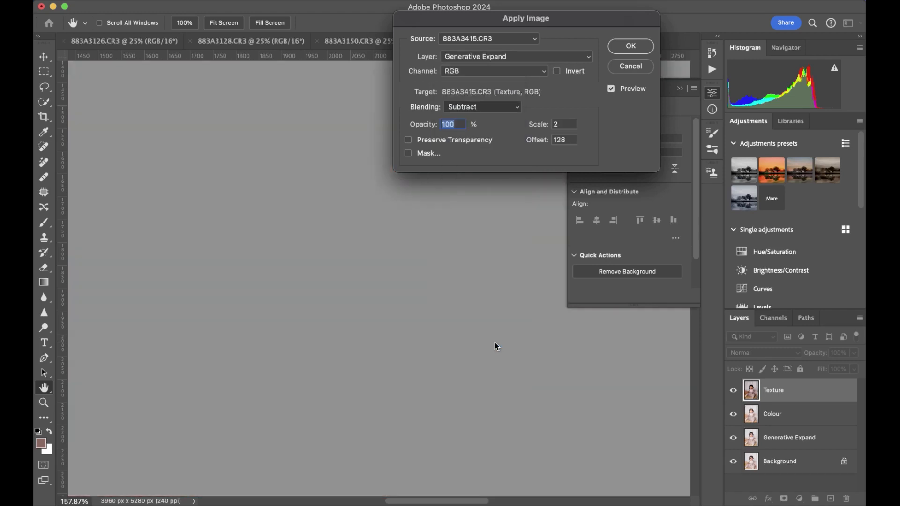
pyautogui.click(493, 59)
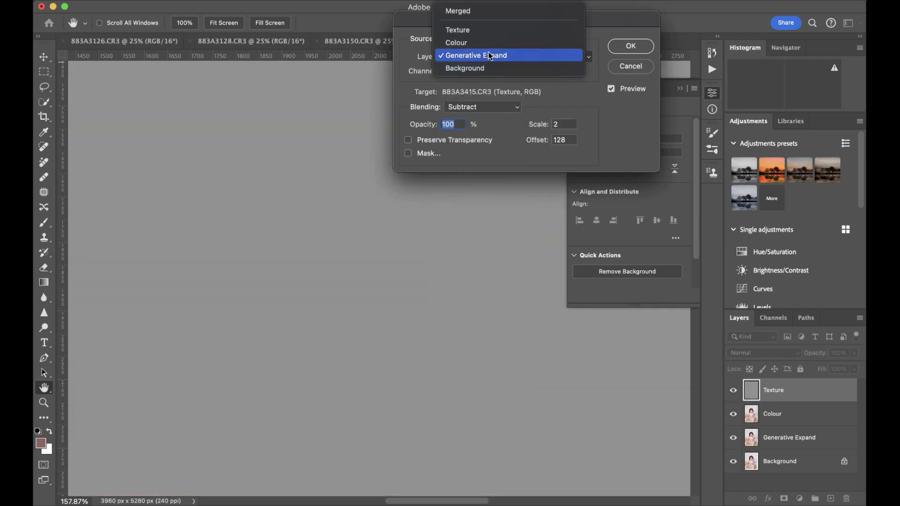
pyautogui.click(484, 46)
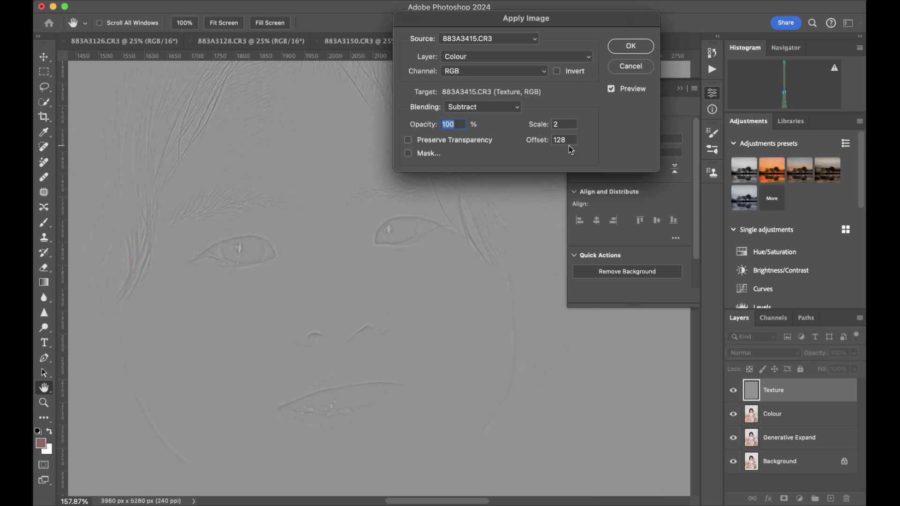
pyautogui.click(622, 53)
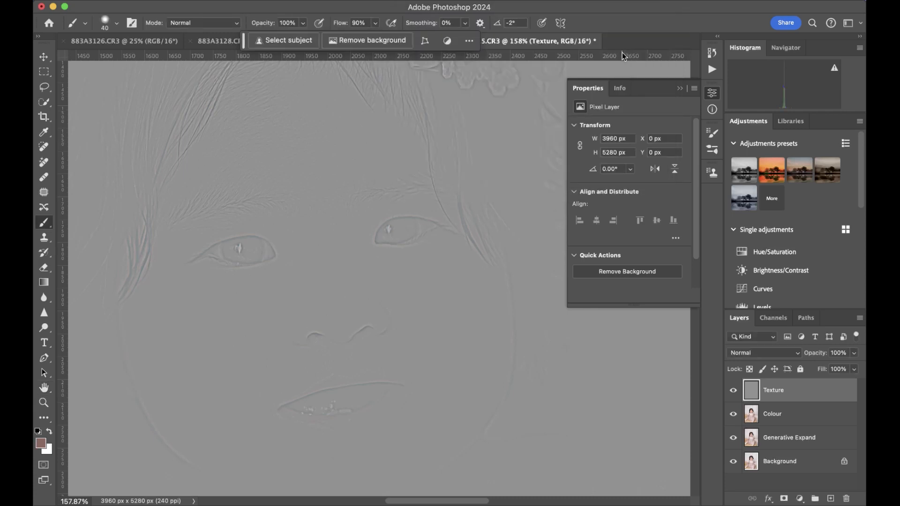
# - Set the Texture layer's blend mode to Linear Light and merge it with the Colour layer
pyautogui.click(773, 357)
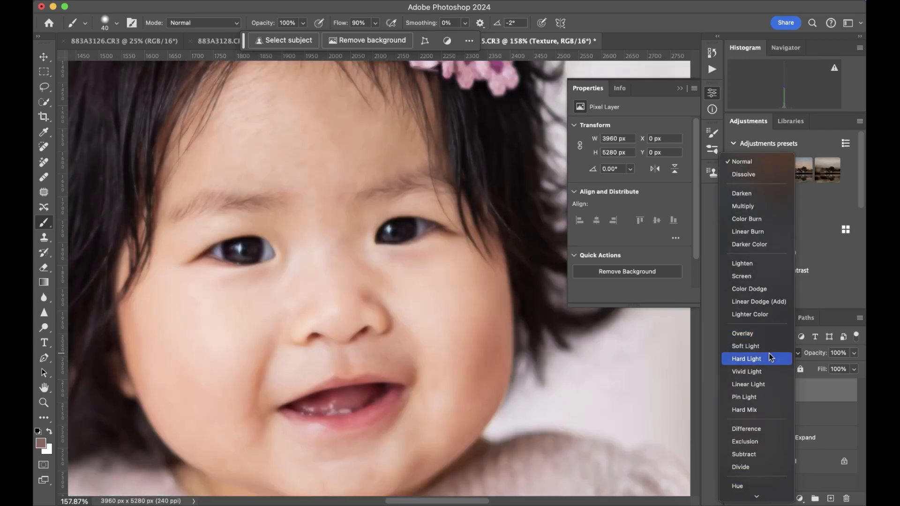
pyautogui.click(770, 382)
pyautogui.keyDown('shift'); pyautogui.click(783, 415); pyautogui.keyUp('shift')
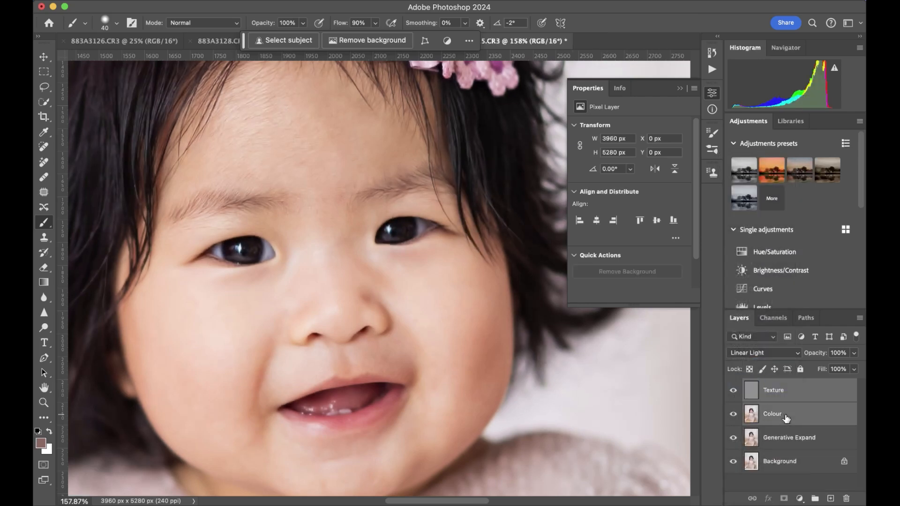
pyautogui.press('super+e')
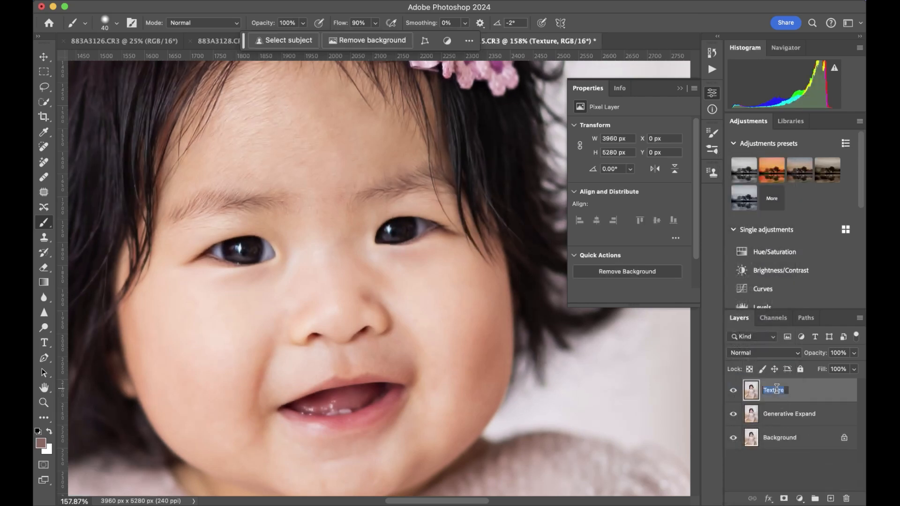
# - Undo merging Texture with Colour, group the two layers instead and name the group FS
pyautogui.press('super+z')
pyautogui.press('super+z')
pyautogui.press('super+shift+z')
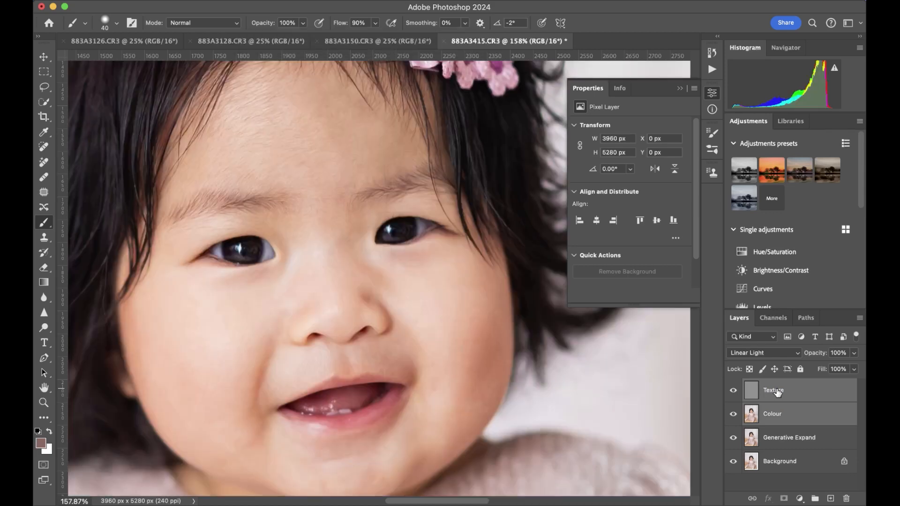
pyautogui.press('super+g')
pyautogui.doubleClick(779, 385)
pyautogui.write('FS')
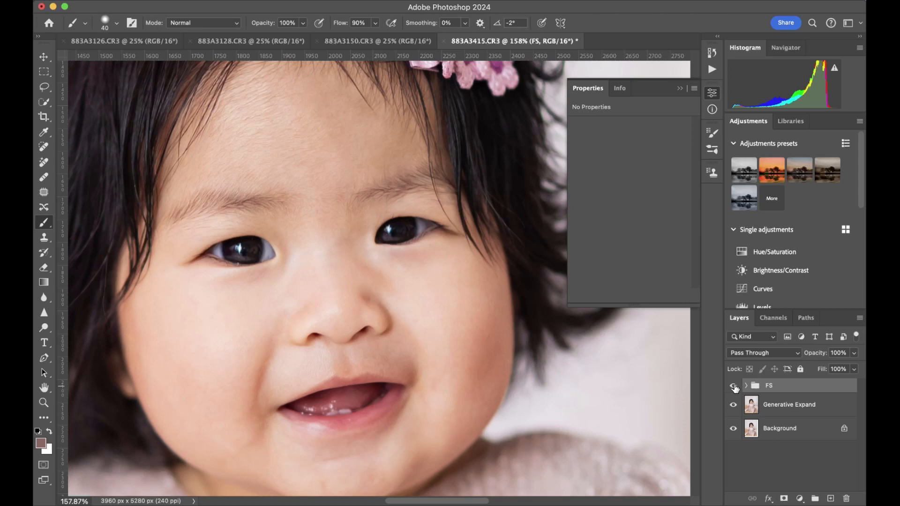
# - Compare the portrait repeatedly with the FS group hidden and shown
pyautogui.click(733, 387)
pyautogui.click(732, 387)
pyautogui.click(733, 387)
pyautogui.click(733, 387)
pyautogui.click(733, 387)
pyautogui.click(732, 387)
pyautogui.click(733, 387)
pyautogui.click(733, 387)
# - Select the Colour layer inside the FS group, activate the Mixer Brush and move the contextual task bar off the document tabs
pyautogui.click(746, 386)
pyautogui.click(775, 433)
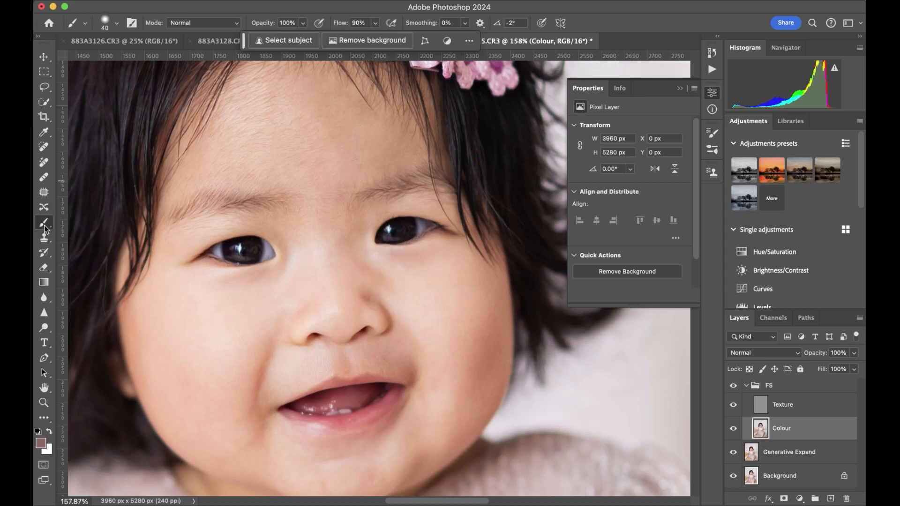
pyautogui.click(49, 412)
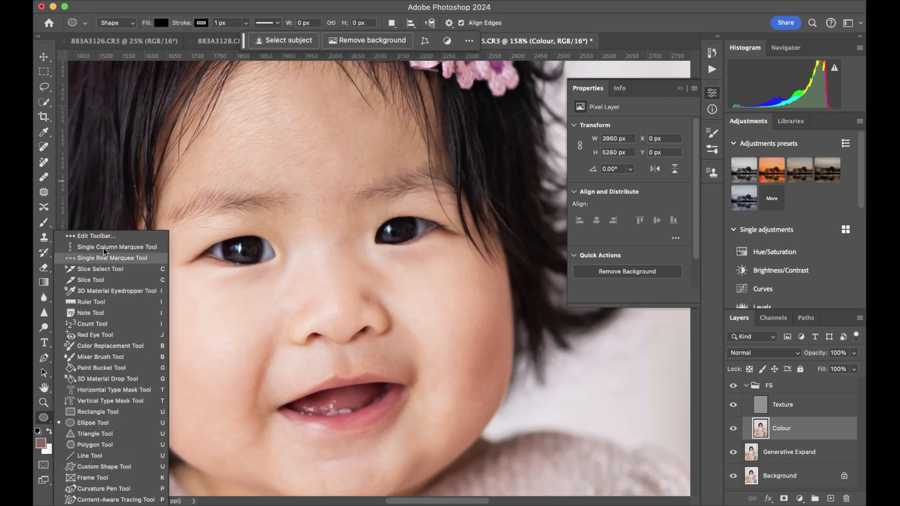
pyautogui.click(100, 356)
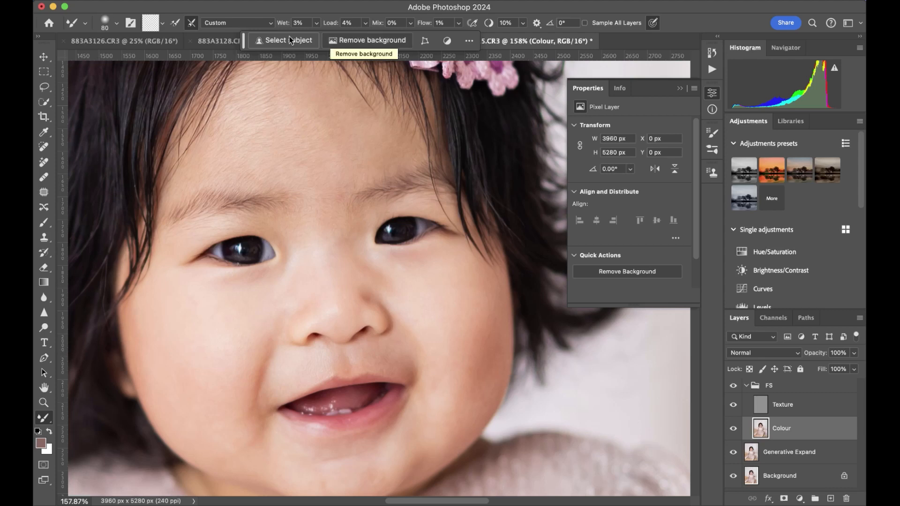
pyautogui.moveTo(243, 41); pyautogui.dragTo(679, 9)
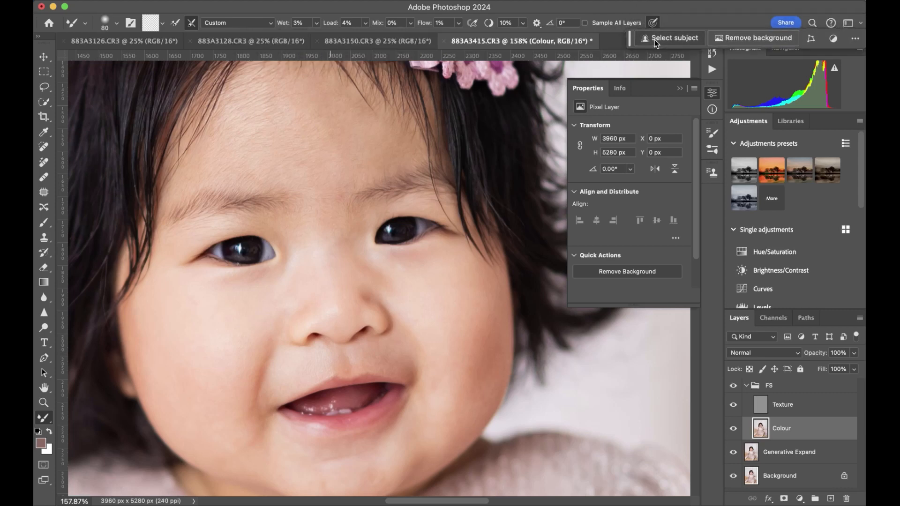
# - Blend the skin tones around the nose bridge on the Colour layer using the Mixer Brush at size 125
pyautogui.press(']')
pyautogui.press(']')
pyautogui.press(']')
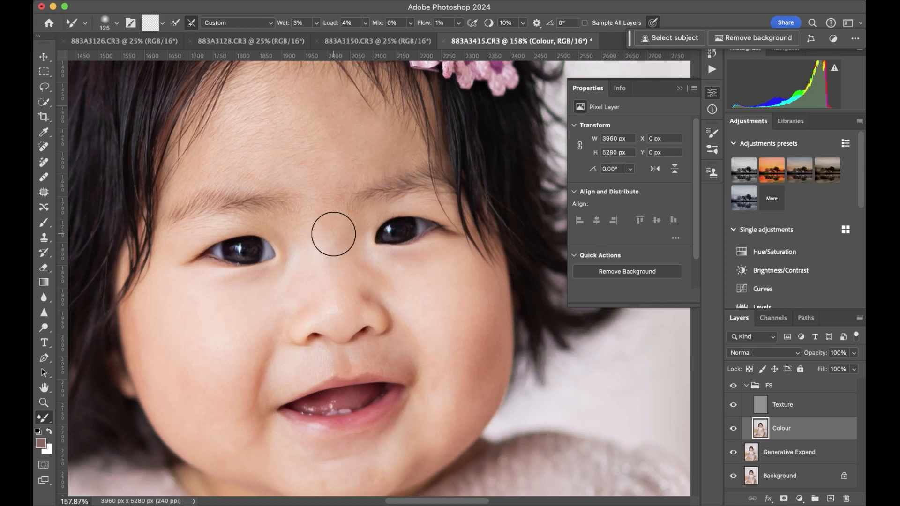
pyautogui.scroll(2, 333, 233)
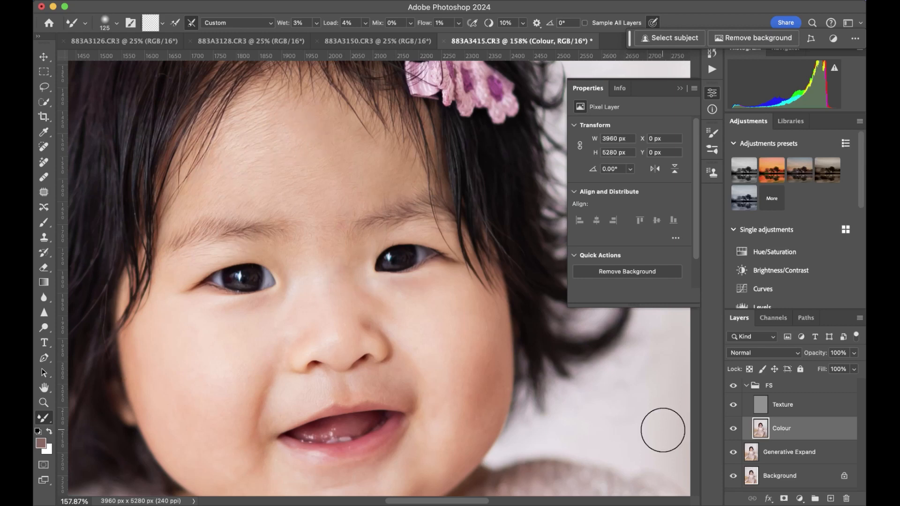
pyautogui.click(733, 386)
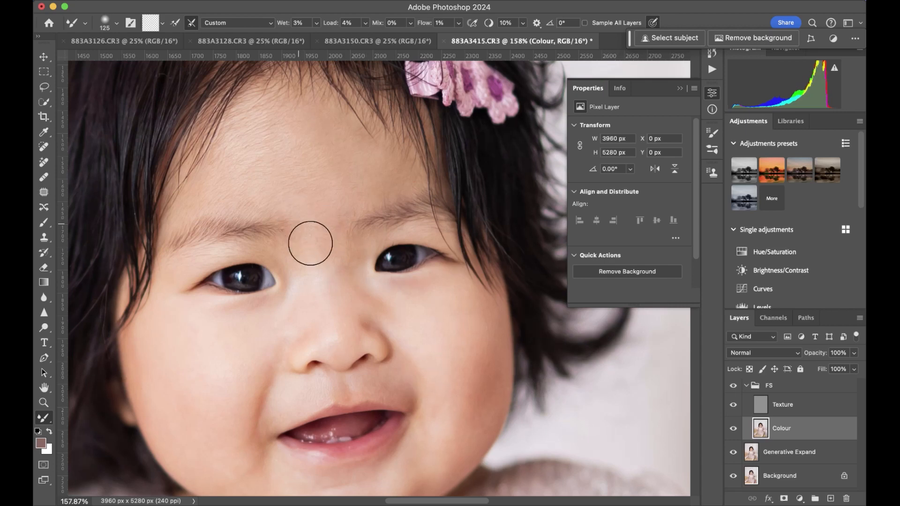
# - Smooth the forehead skin up to the hairline and between the brows using the Mixer Brush at size 90
pyautogui.press('[')
pyautogui.press('[')
pyautogui.scroll(3, 319, 154)
pyautogui.hscroll(-1, 318, 155)
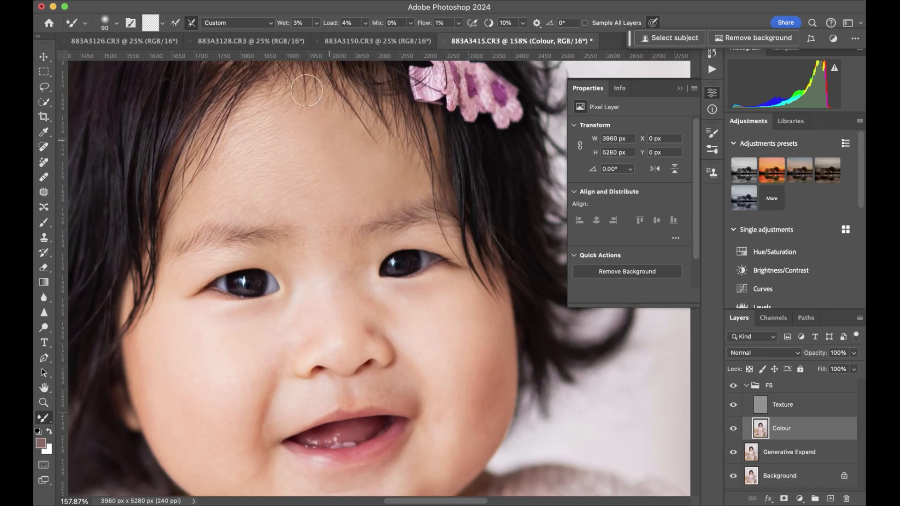
pyautogui.scroll(-5, 442, 201)
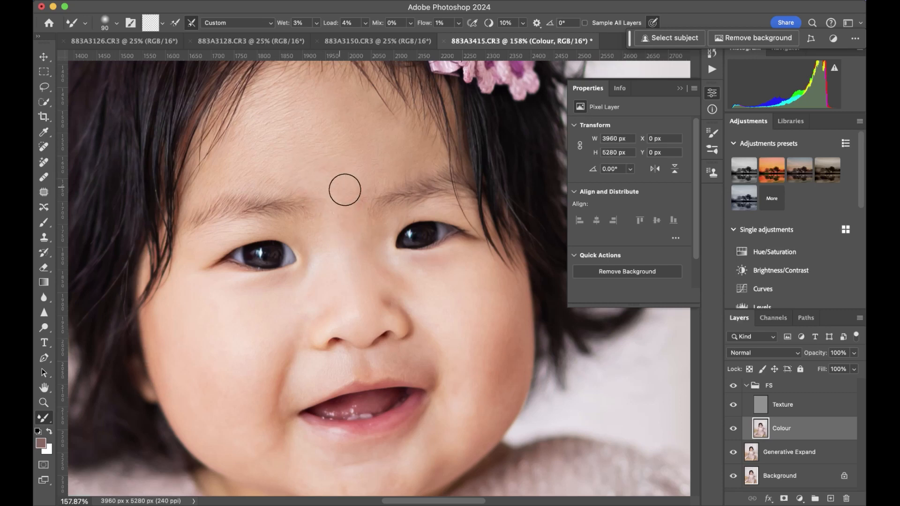
pyautogui.hscroll(3, 361, 187)
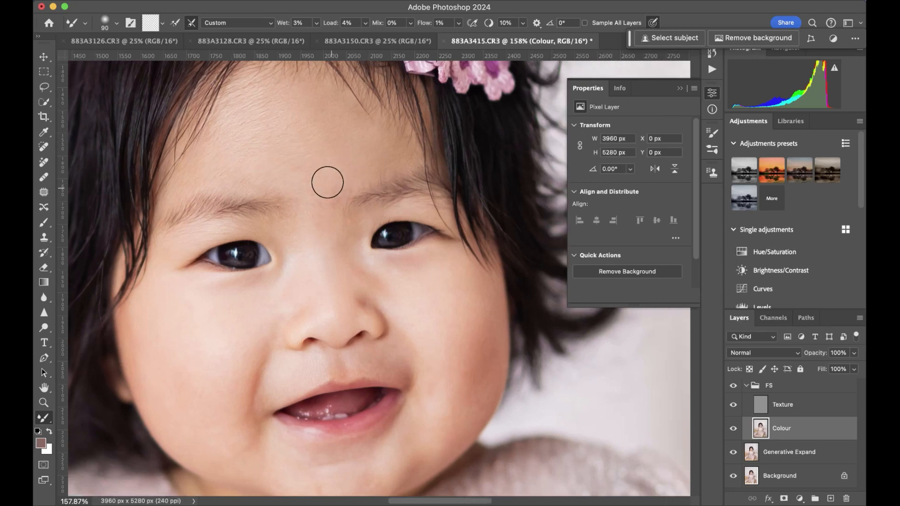
# - Try loading the Mixer Brush, at size 50, with skin colours sampled around the nose and cheek
pyautogui.press('[')
pyautogui.press('[')
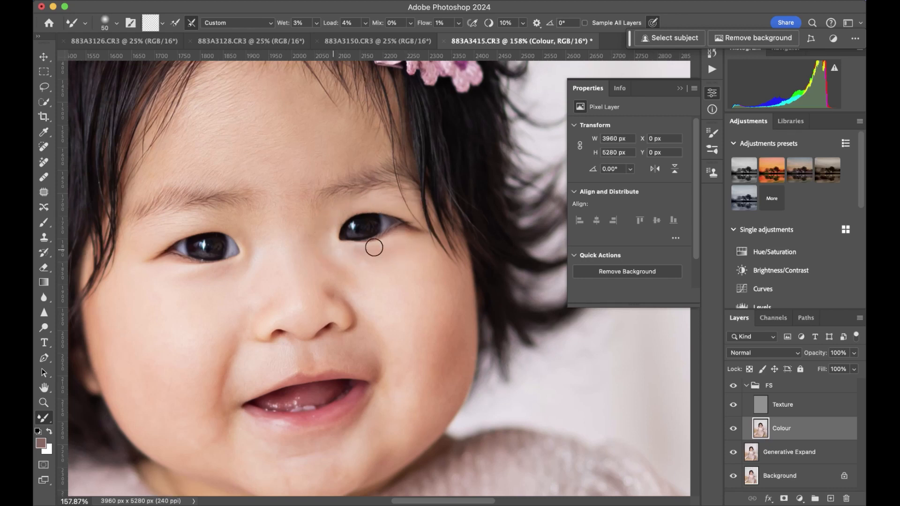
pyautogui.scroll(-2, 558, 361)
pyautogui.scroll(4, 333, 279)
pyautogui.click(176, 23)
pyautogui.keyDown('alt'); pyautogui.click(397, 301); pyautogui.keyUp('alt')
pyautogui.keyDown('alt'); pyautogui.click(320, 234); pyautogui.keyUp('alt')
pyautogui.keyDown('alt'); pyautogui.click(402, 316); pyautogui.keyUp('alt')
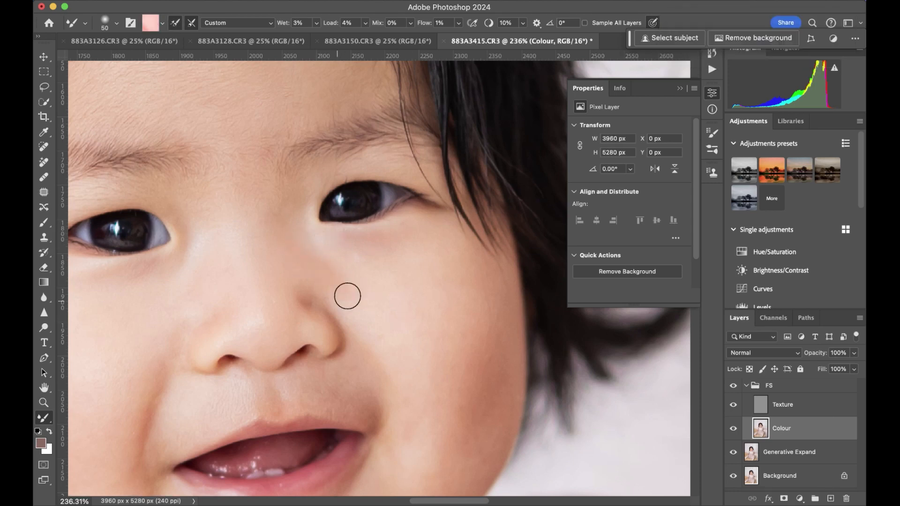
pyautogui.click(175, 23)
# - Set the Mixer Brush to size 90 with Wet at 10% and blend the skin beneath the eye
pyautogui.press(']')
pyautogui.press(']')
pyautogui.press(']')
pyautogui.press(']')
pyautogui.press('1')
pyautogui.scroll(-2, 445, 315)
pyautogui.hscroll(-1, 445, 315)
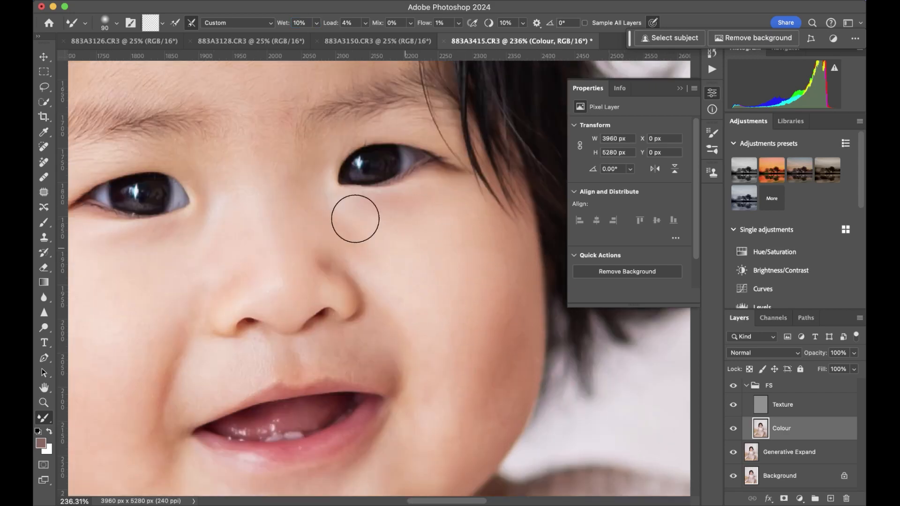
# - Blend the outer cheek beside the hair using the Mixer Brush at size 125 and size 70
pyautogui.scroll(-3, 420, 219)
pyautogui.press(']')
pyautogui.press(']')
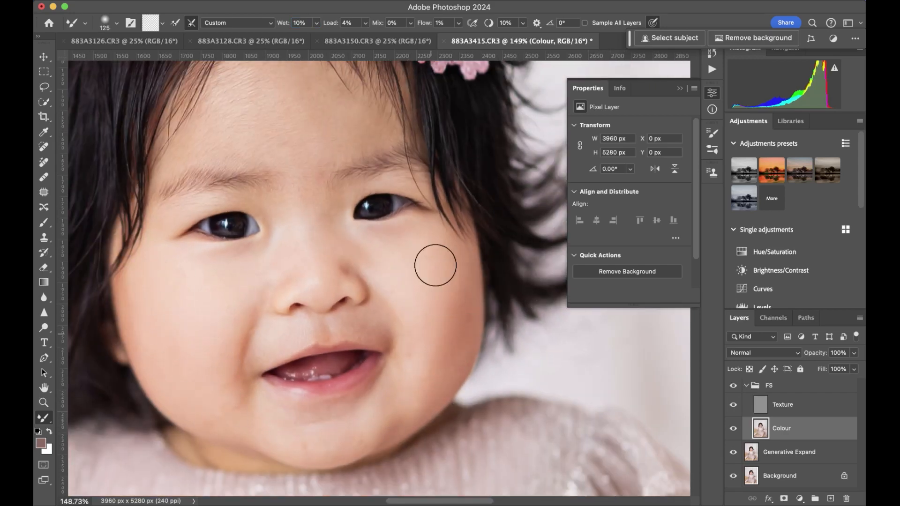
pyautogui.press('[')
pyautogui.press('[')
pyautogui.press('[')
pyautogui.press('[')
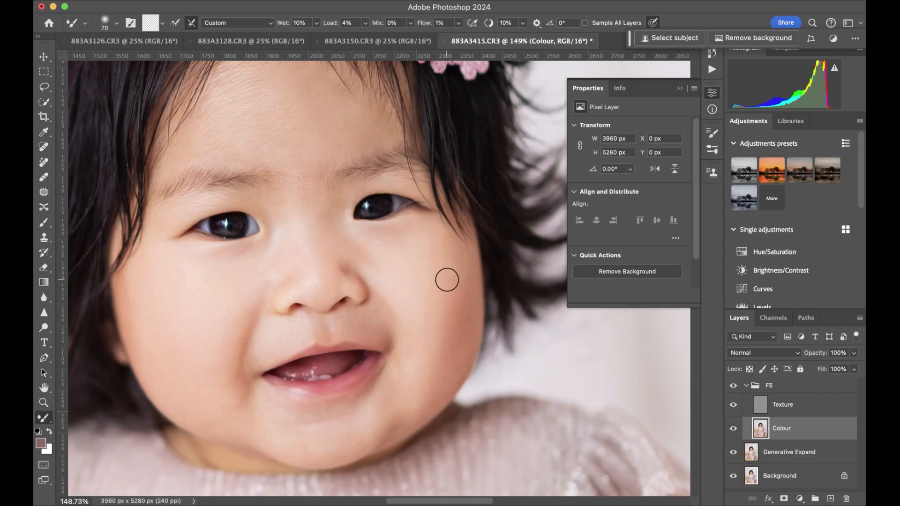
# - Check the FS group's effect, blend the forehead with the Mixer Brush at size 200 using sampled skin colour, and turn brush loading off
pyautogui.scroll(-5, 447, 279)
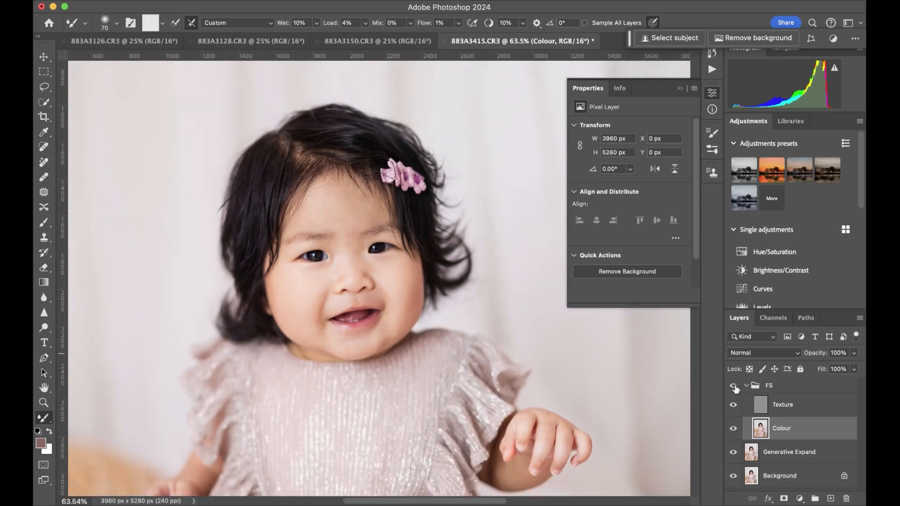
pyautogui.click(734, 388)
pyautogui.keyDown('alt'); pyautogui.click(322, 265); pyautogui.keyUp('alt')
pyautogui.keyDown('alt'); pyautogui.click(313, 283); pyautogui.keyUp('alt')
pyautogui.moveTo(345, 233)
pyautogui.mouseDown()
pyautogui.moveTo(353, 203)
pyautogui.moveTo(371, 209)
pyautogui.moveTo(305, 221)
pyautogui.moveTo(367, 201)
pyautogui.moveTo(369, 221)
pyautogui.mouseUp()
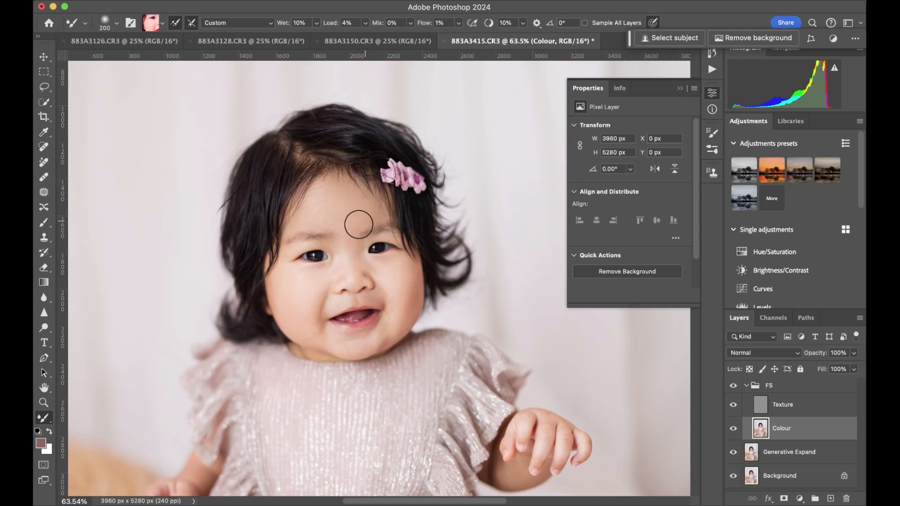
pyautogui.click(175, 23)
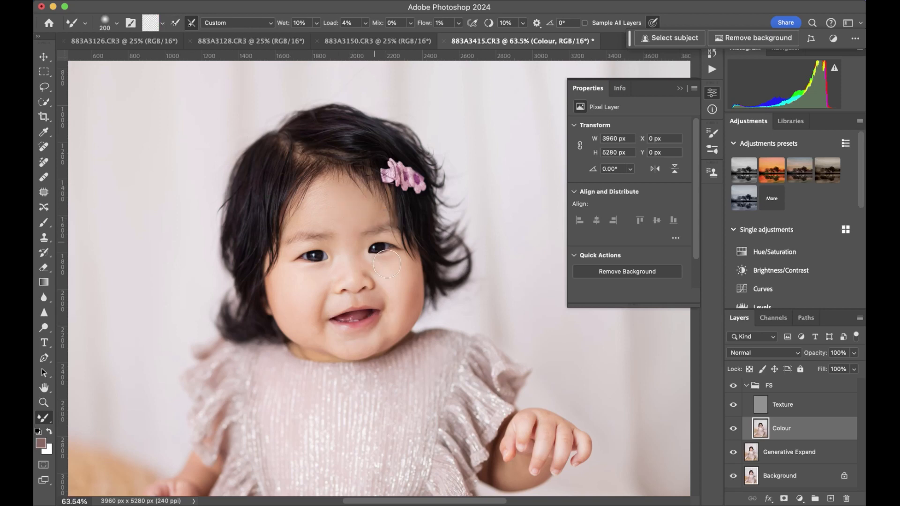
# - Blend the lower face and chin using the Mixer Brush at size 150, checking against the hidden FS group
pyautogui.press('[')
pyautogui.press('[')
pyautogui.press('[')
pyautogui.press('[')
pyautogui.click(733, 386)
pyautogui.scroll(-2, 403, 276)
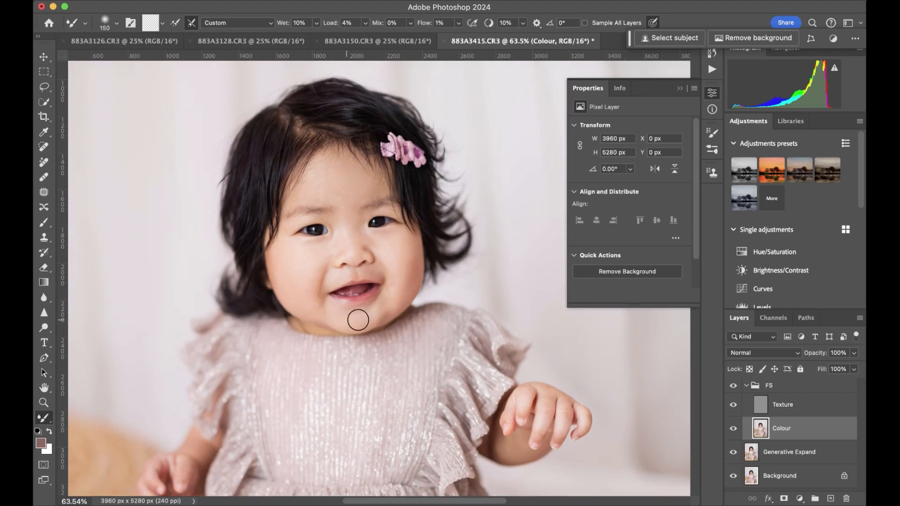
# - Compare the whole portrait with the FS group hidden and shown
pyautogui.scroll(-5, 371, 368)
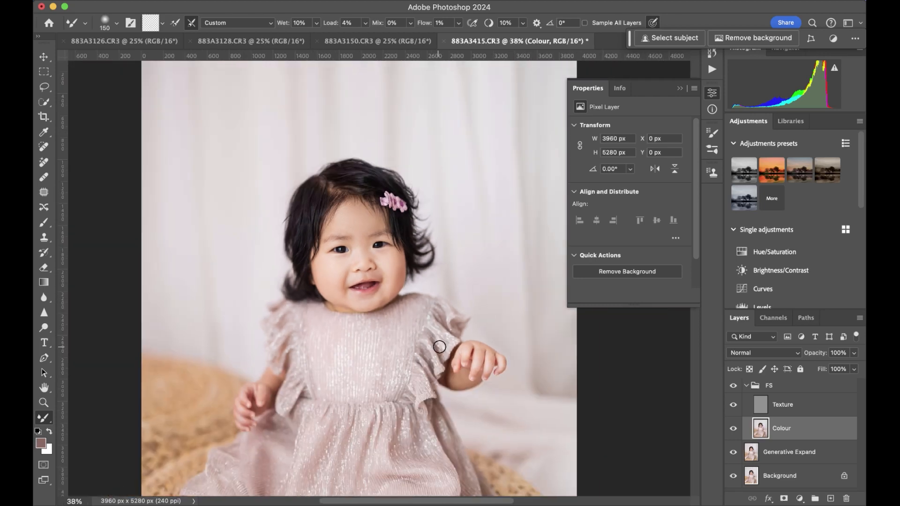
pyautogui.click(736, 385)
pyautogui.click(737, 387)
# - Smooth the skin of the baby's raised hand and fingers using the Mixer Brush at size 60
pyautogui.scroll(3, 379, 277)
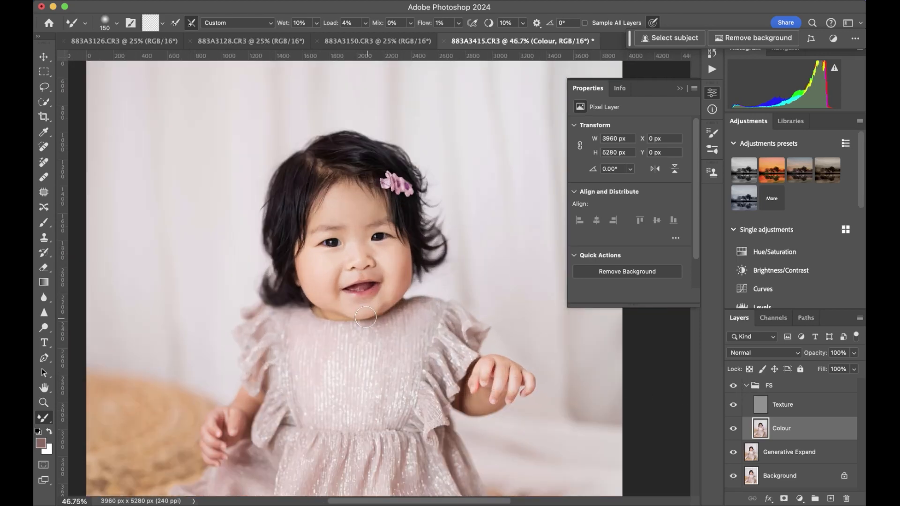
pyautogui.scroll(3, 359, 311)
pyautogui.scroll(-4, 356, 309)
pyautogui.scroll(3, 352, 307)
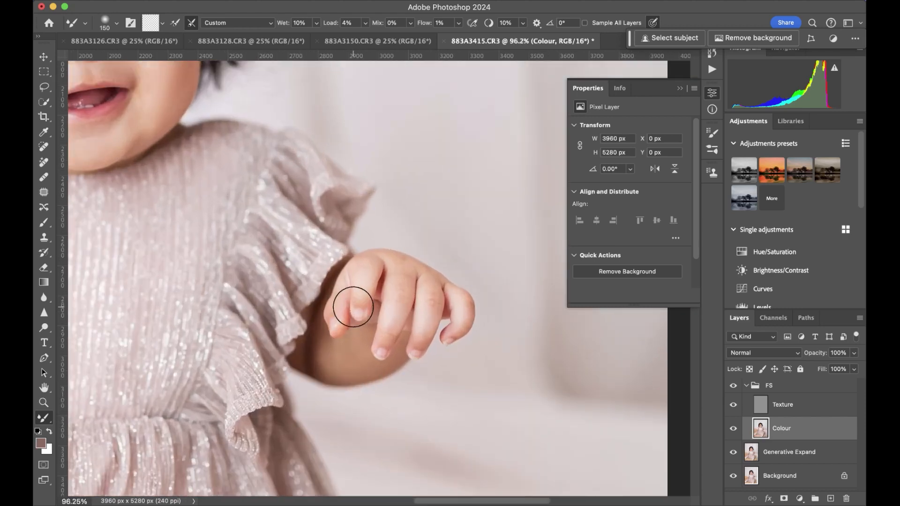
pyautogui.press('[')
pyautogui.press('[')
pyautogui.press('[')
pyautogui.press('[')
pyautogui.press('[')
pyautogui.press('[')
pyautogui.scroll(2, 365, 305)
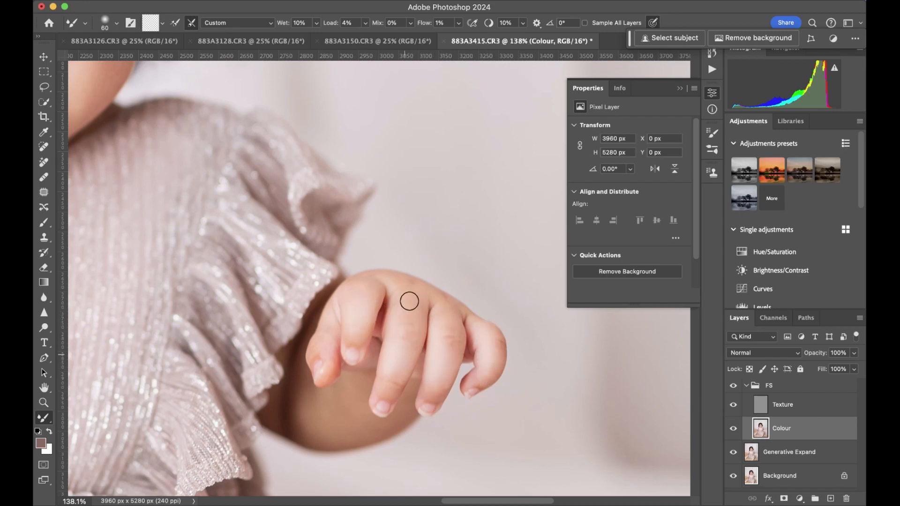
# - Blend the skin on the forearm below the raised hand and on the hand resting by the dress
pyautogui.scroll(-4, 364, 398)
pyautogui.hscroll(-3, 364, 398)
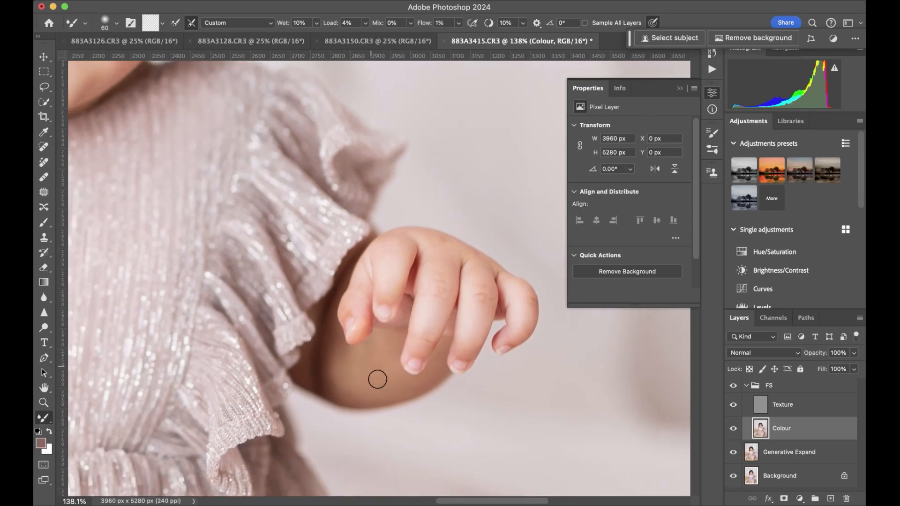
pyautogui.hscroll(-15, 426, 403)
pyautogui.scroll(-3, 427, 403)
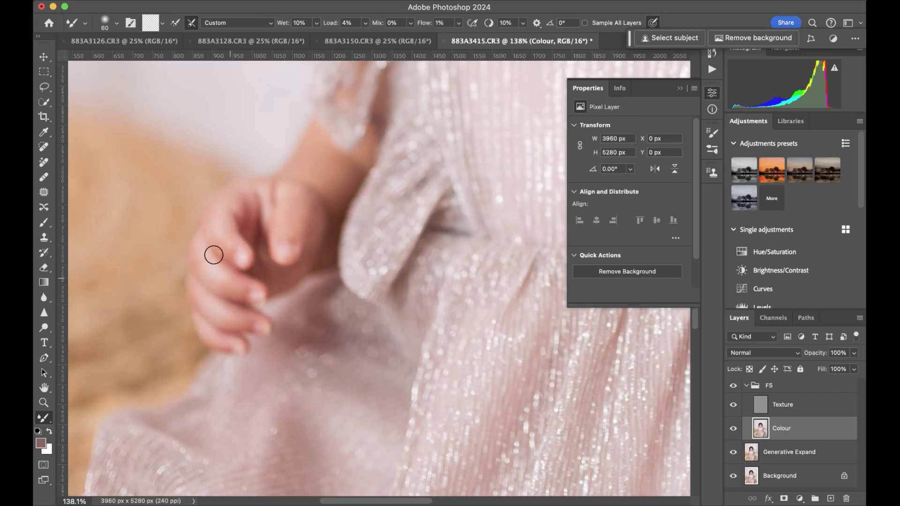
pyautogui.scroll(-10, 294, 317)
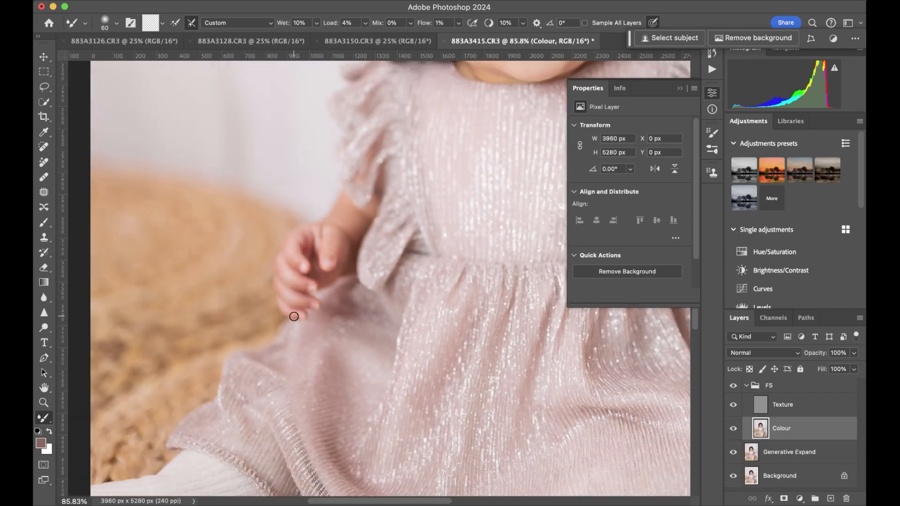
pyautogui.scroll(-3, 294, 317)
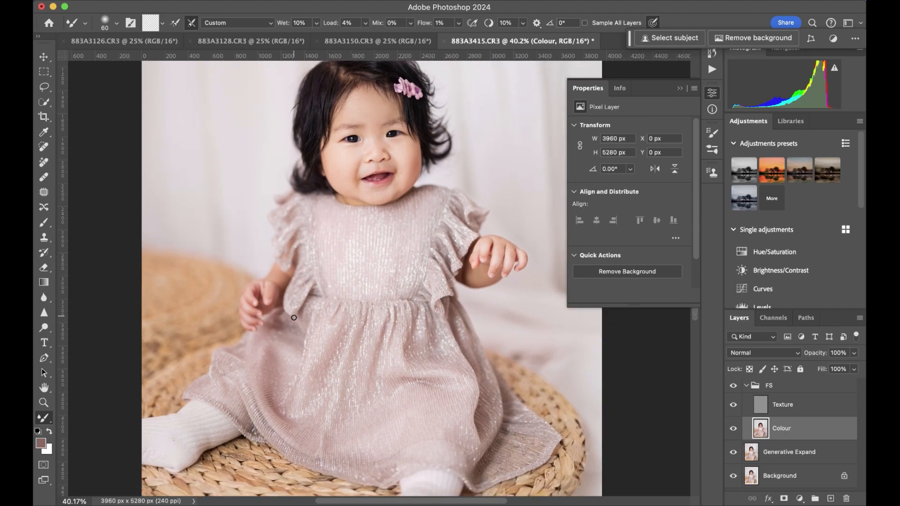
pyautogui.scroll(2, 295, 318)
pyautogui.scroll(5, 294, 318)
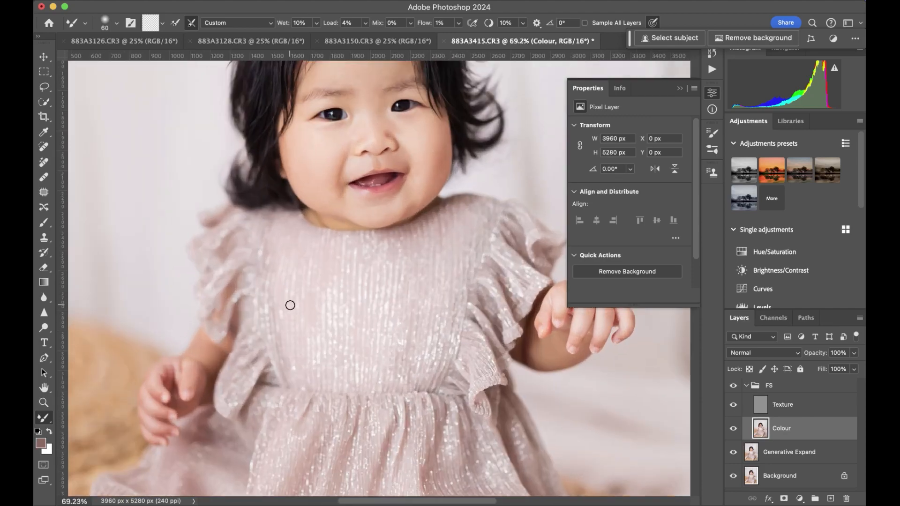
pyautogui.scroll(2, 291, 298)
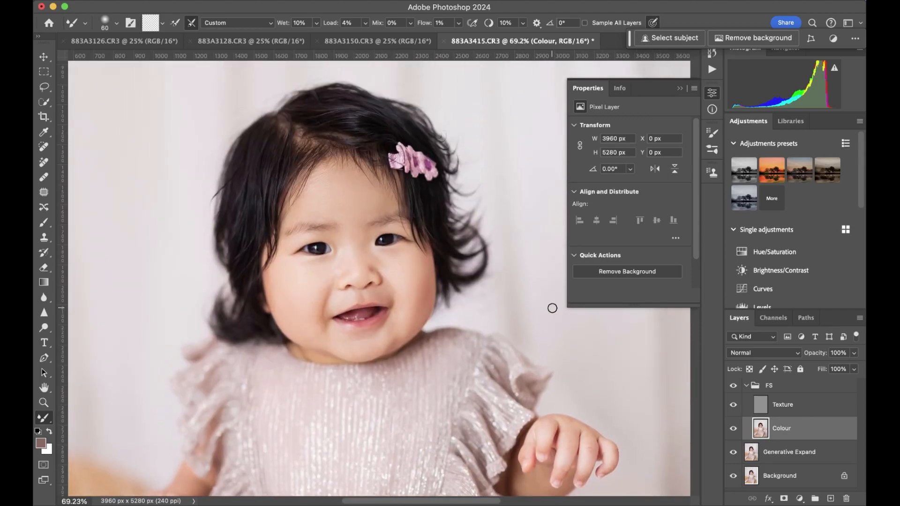
# - Collapse the FS group and duplicate the Generative Expand layer
pyautogui.click(747, 386)
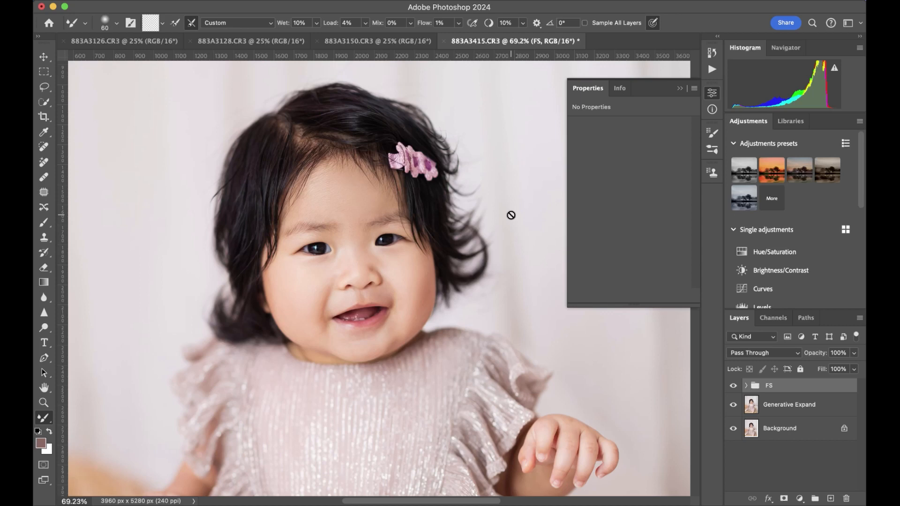
pyautogui.click(773, 410)
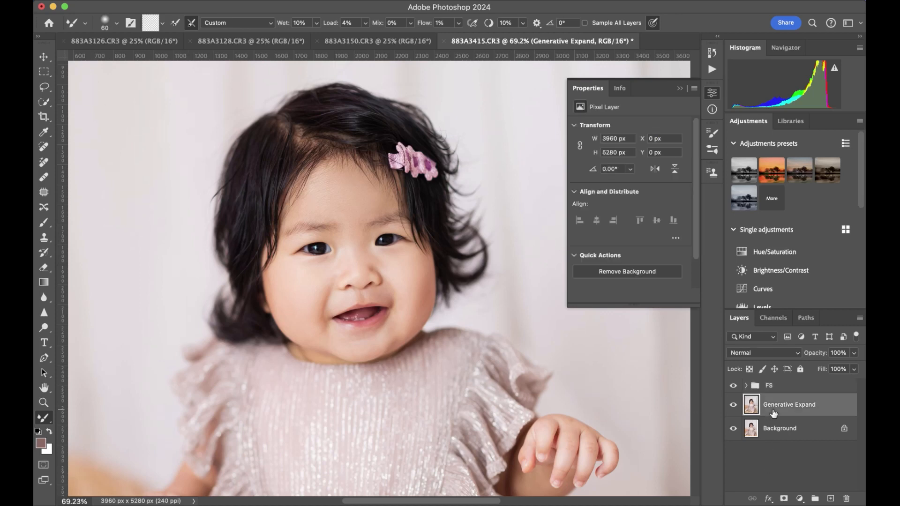
pyautogui.press('super+j')
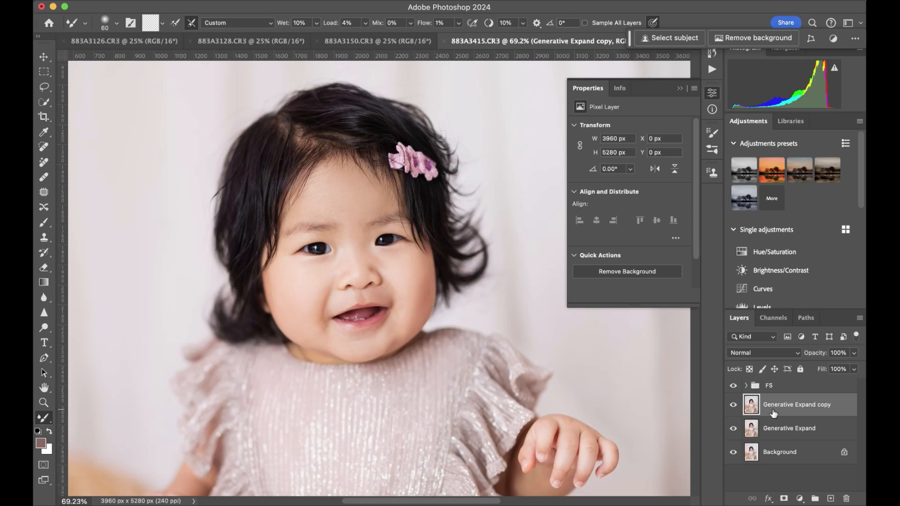
pyautogui.moveTo(773, 412); pyautogui.dragTo(771, 414)
# - Open the Oil Paint filter for the duplicated layer and bring the hair on top of the head into its preview
pyautogui.click(331, 1)
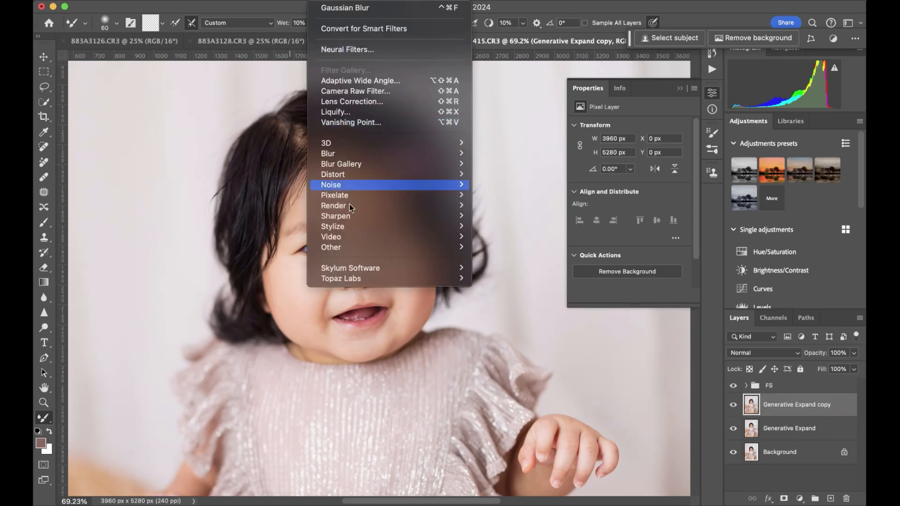
pyautogui.moveTo(351, 227)
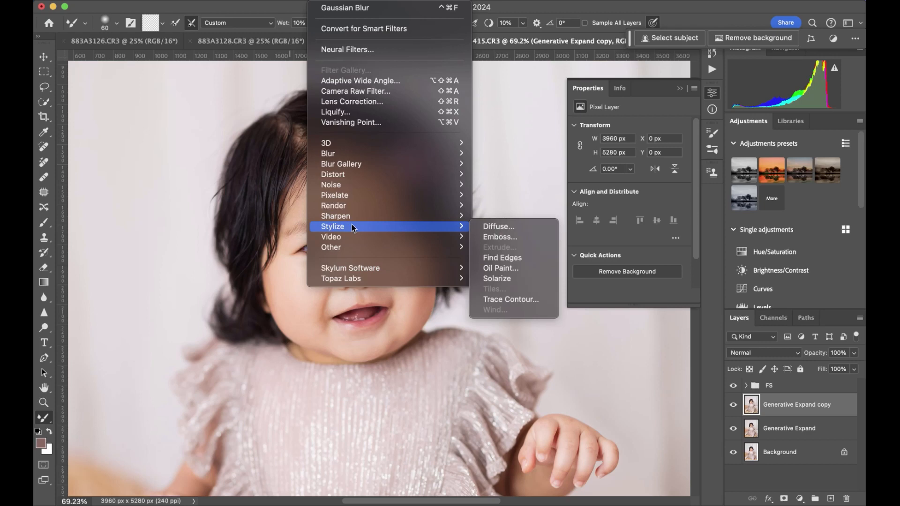
pyautogui.click(515, 268)
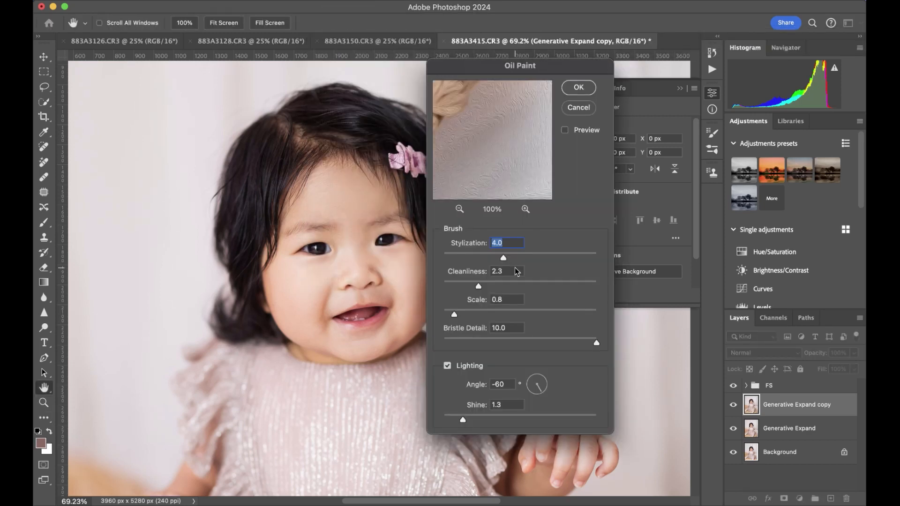
pyautogui.click(345, 145)
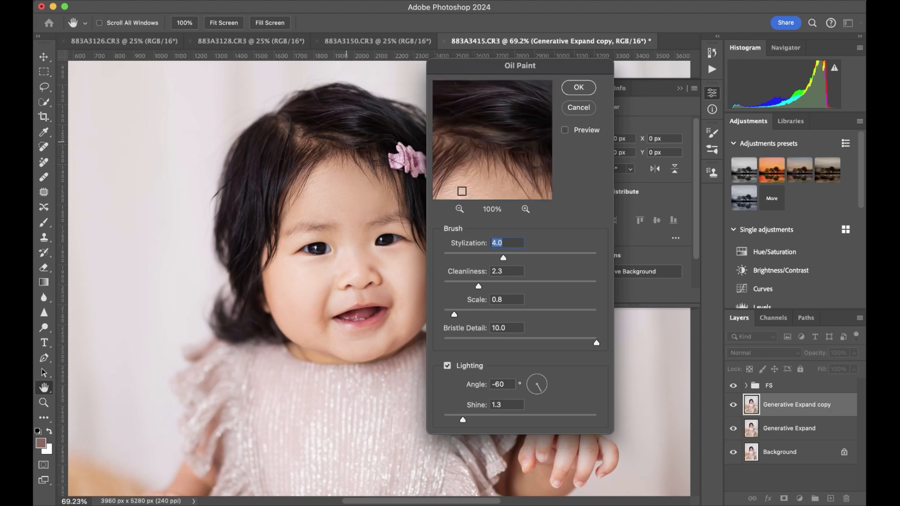
pyautogui.moveTo(506, 126)
pyautogui.mouseDown()
pyautogui.moveTo(479, 165)
pyautogui.moveTo(527, 137)
pyautogui.mouseUp()
pyautogui.moveTo(481, 156)
pyautogui.mouseDown()
pyautogui.moveTo(566, 117)
pyautogui.moveTo(503, 112)
pyautogui.moveTo(524, 103)
pyautogui.moveTo(539, 81)
pyautogui.mouseUp()
pyautogui.moveTo(517, 111); pyautogui.dragTo(450, 186)
pyautogui.moveTo(423, 245); pyautogui.dragTo(395, 281)
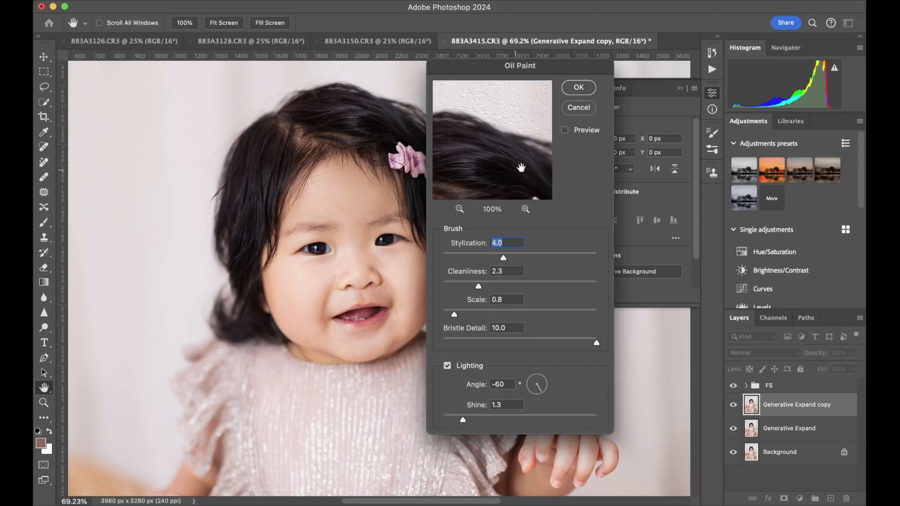
# - Set the Oil Paint Stylization to 6.7, checking the hair in the preview at 50% and 100%
pyautogui.moveTo(510, 158); pyautogui.dragTo(462, 123)
pyautogui.click(459, 209)
pyautogui.moveTo(497, 150); pyautogui.dragTo(533, 130)
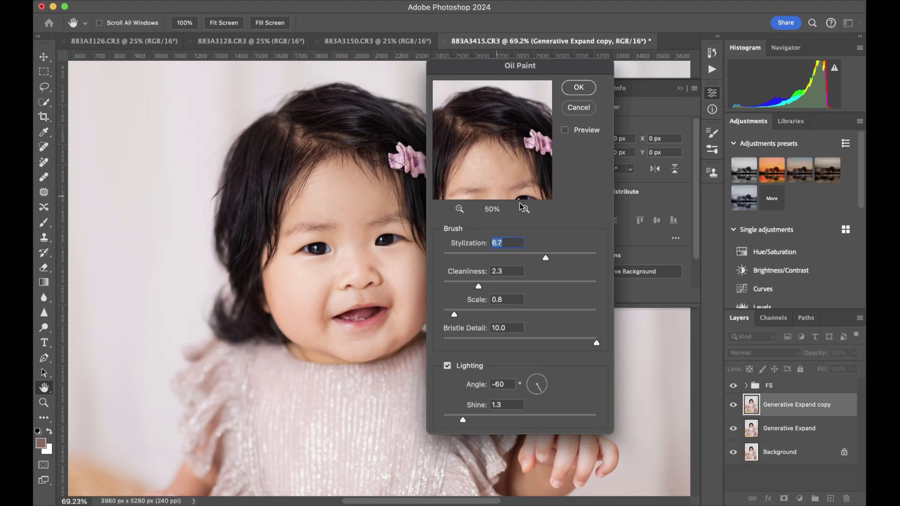
pyautogui.moveTo(528, 211); pyautogui.dragTo(530, 214)
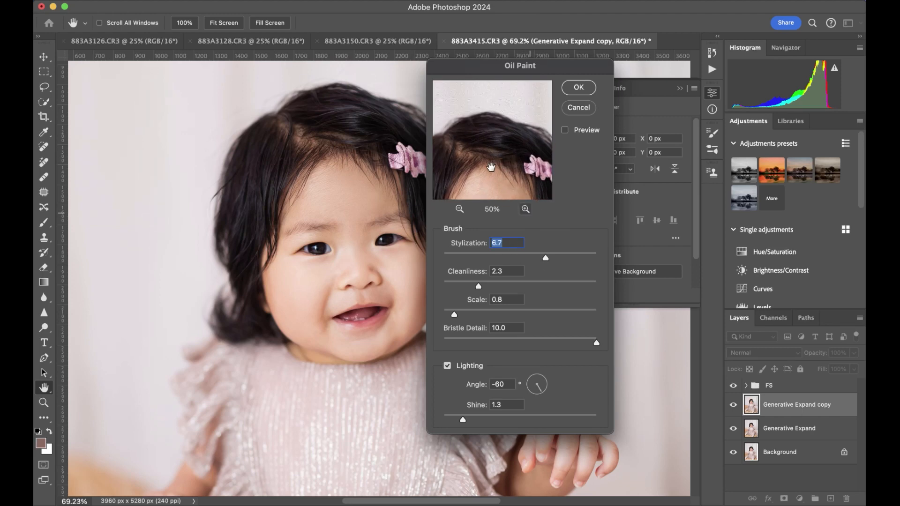
pyautogui.keyDown('super'); pyautogui.click(512, 162); pyautogui.keyUp('super')
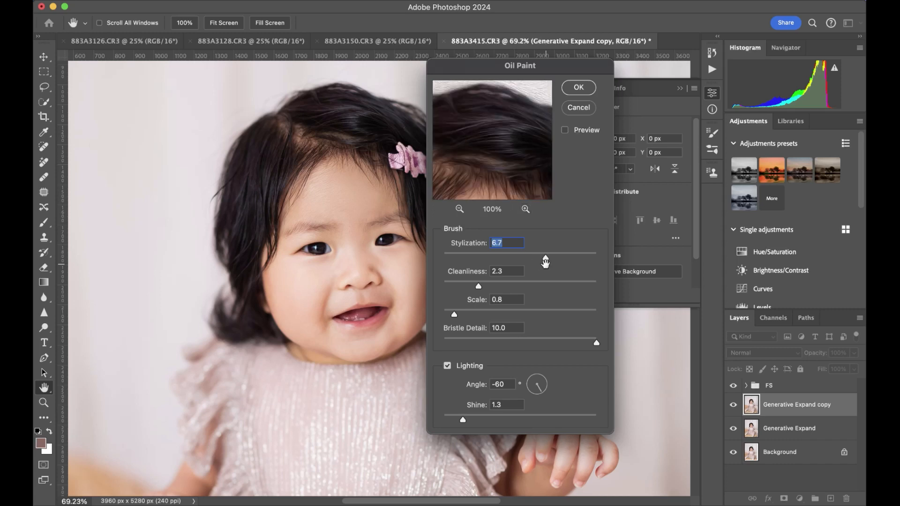
pyautogui.click(482, 140)
pyautogui.moveTo(485, 160); pyautogui.dragTo(485, 162)
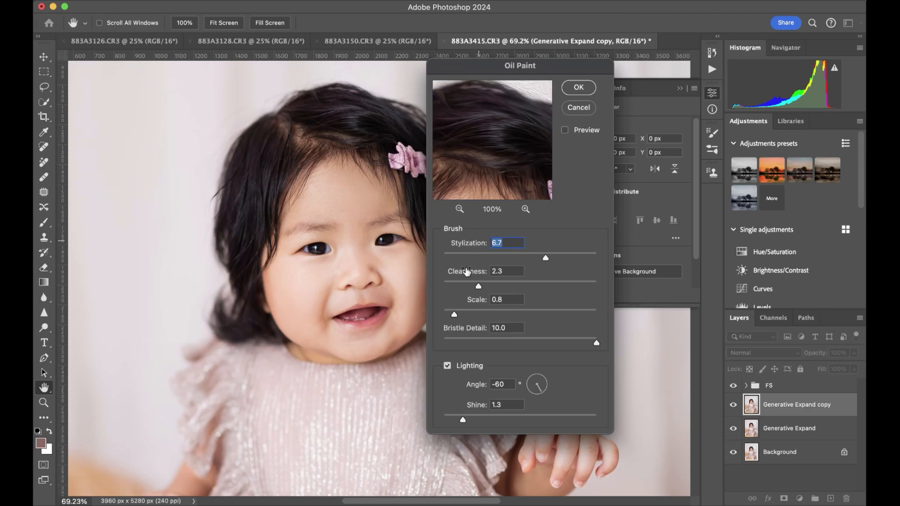
# - Set the Oil Paint Scale to 0.6 and Cleanliness to 5.8, and apply the filter
pyautogui.moveTo(496, 319); pyautogui.dragTo(518, 319)
pyautogui.click(457, 314)
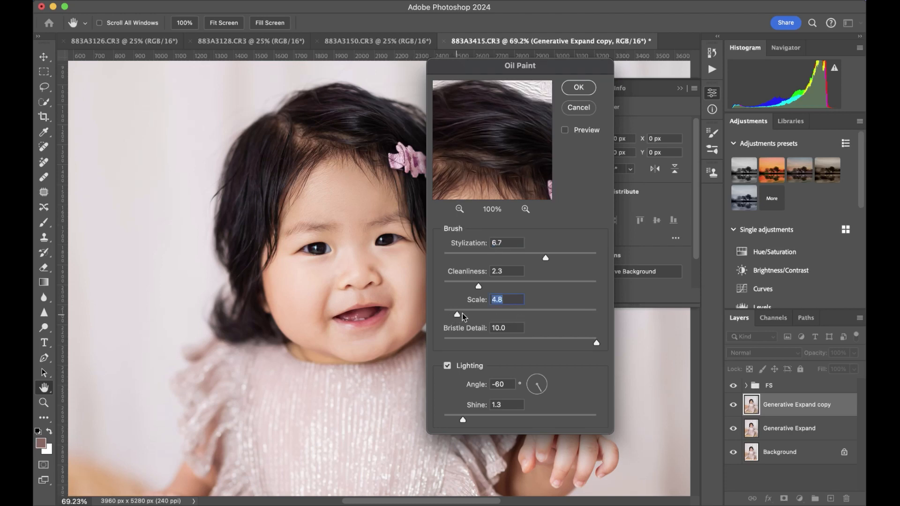
pyautogui.moveTo(454, 313); pyautogui.dragTo(450, 313)
pyautogui.moveTo(478, 286); pyautogui.dragTo(555, 287)
pyautogui.hotkey('shift', 'Tab')
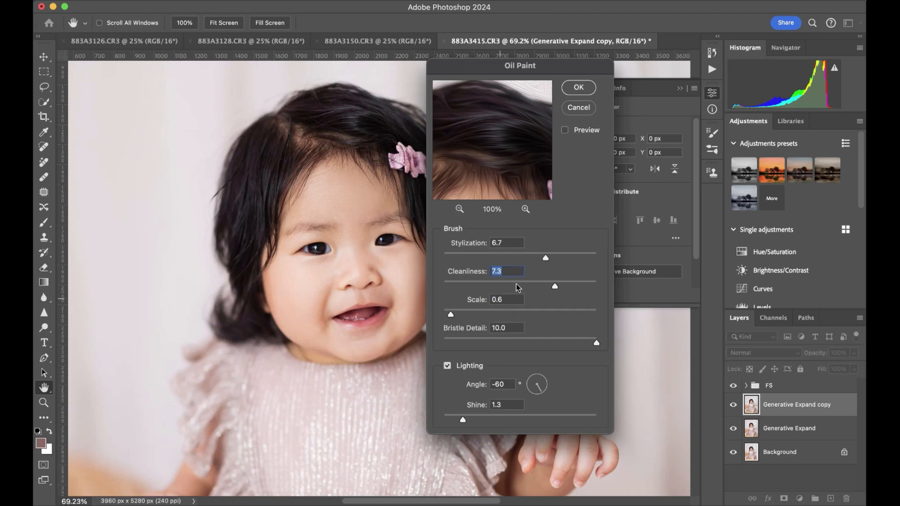
pyautogui.click(532, 283)
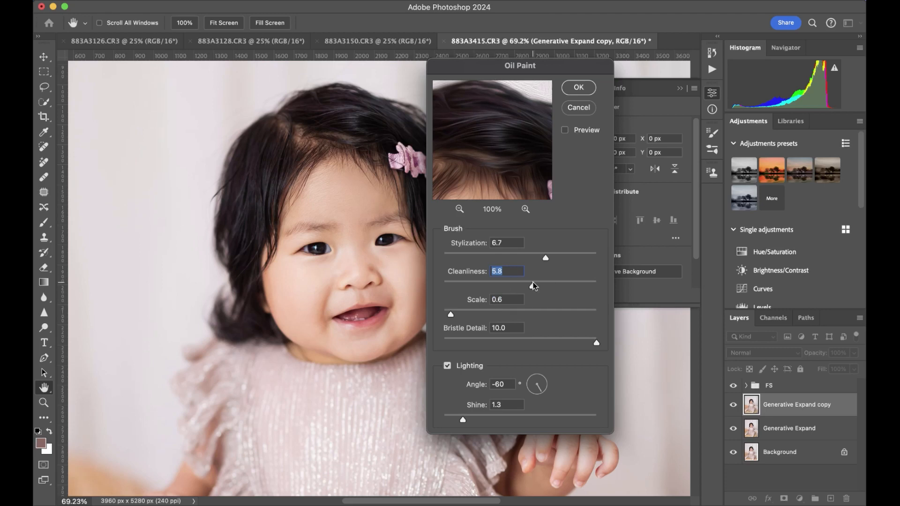
pyautogui.click(579, 88)
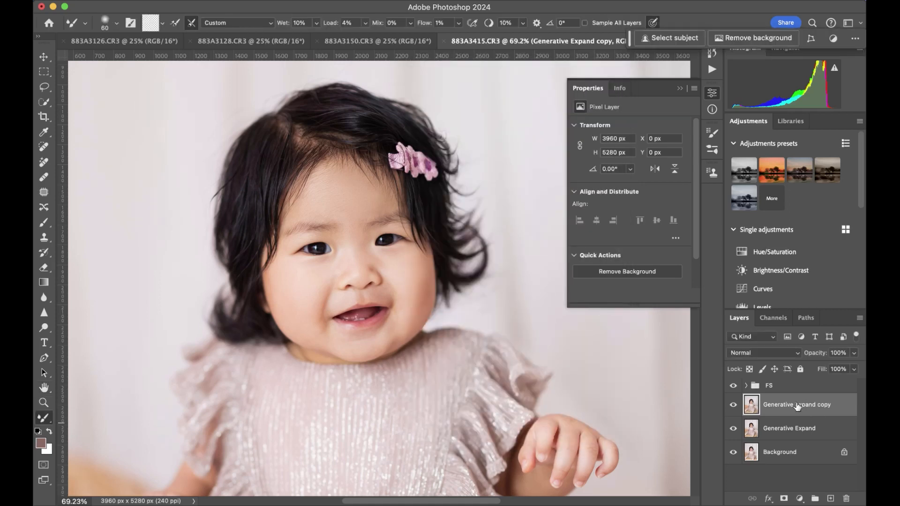
# - Move the FS group below the oil-painted copy, then add a layer mask to the copy and fill it with black
pyautogui.moveTo(787, 390); pyautogui.dragTo(788, 416)
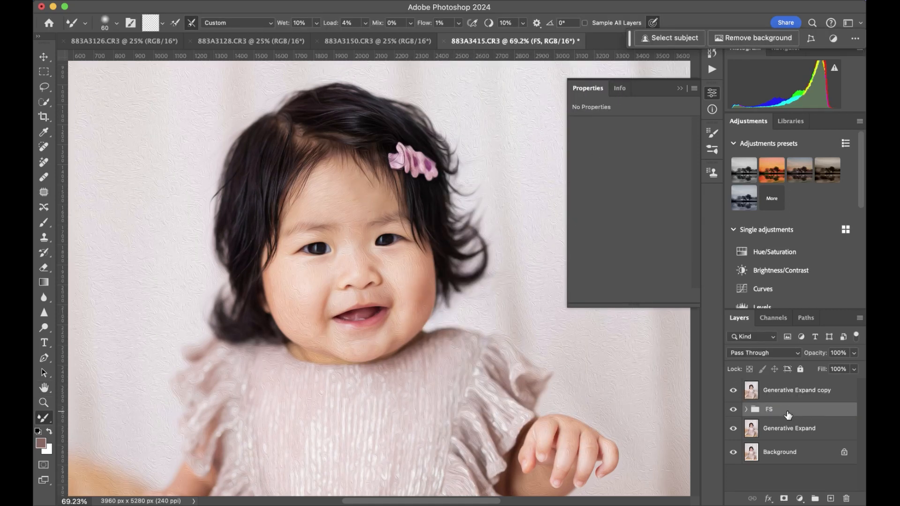
pyautogui.click(789, 392)
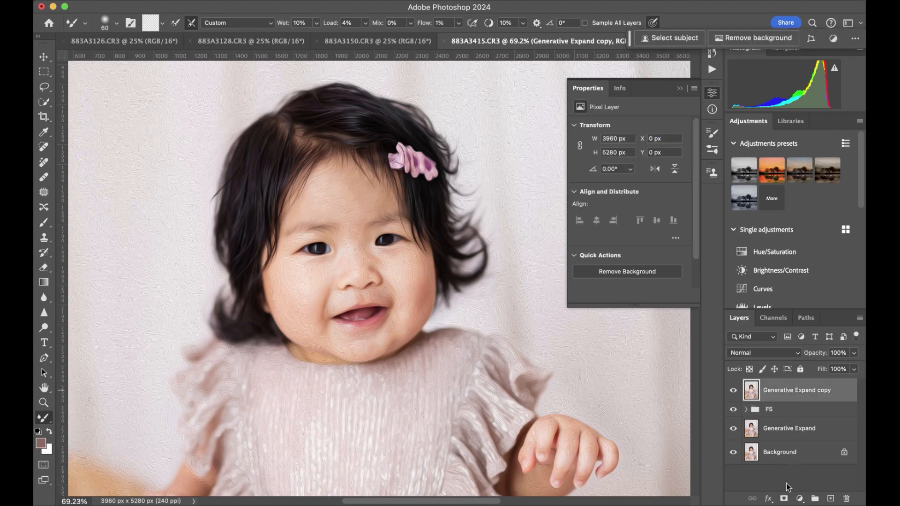
pyautogui.moveTo(655, 8); pyautogui.dragTo(397, 9)
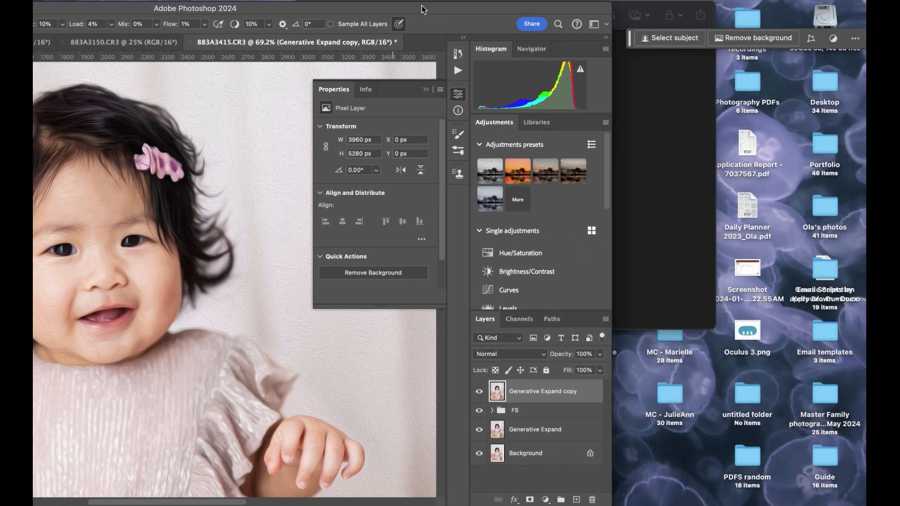
pyautogui.click(527, 499)
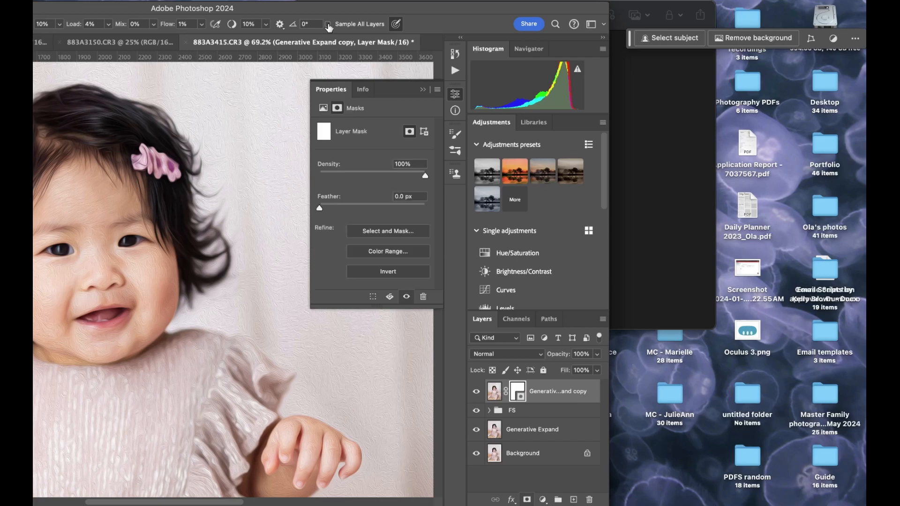
pyautogui.moveTo(319, 10); pyautogui.dragTo(574, 10)
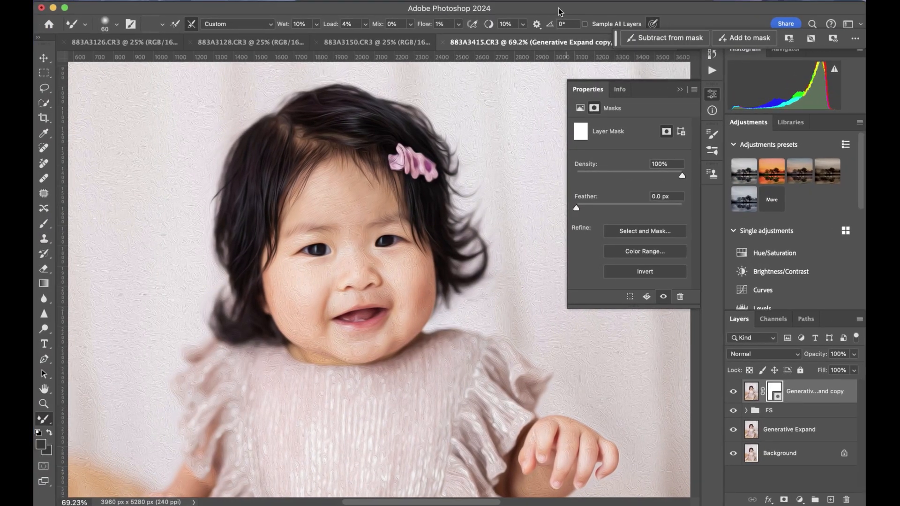
pyautogui.press('x')
pyautogui.hotkey('alt', 'BackSpace')
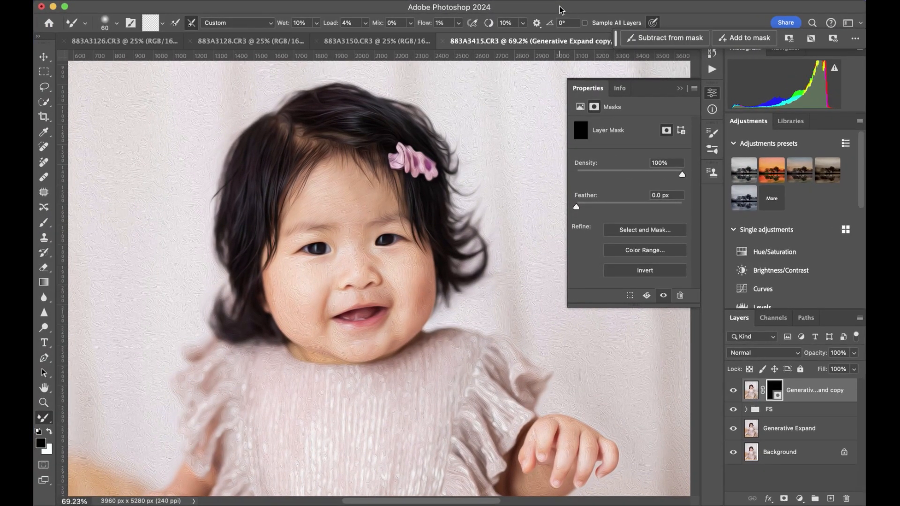
# - Paint white on the mask over the hair at the crown using the Brush at size 175 and 22% opacity
pyautogui.press('b')
pyautogui.press('x')
pyautogui.press(']')
pyautogui.press(']')
pyautogui.press(']')
pyautogui.press(']')
pyautogui.press(']')
pyautogui.press(']')
pyautogui.press(']')
pyautogui.press(']')
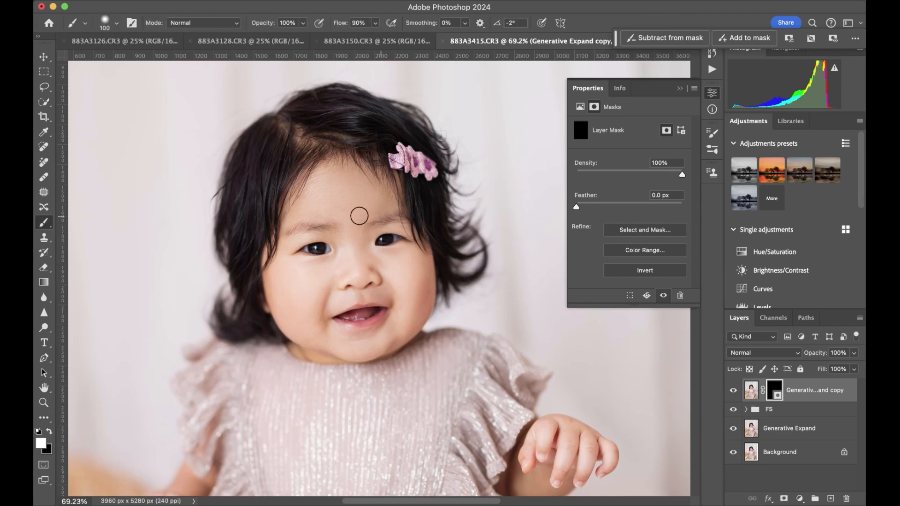
pyautogui.click(304, 24)
pyautogui.moveTo(269, 37); pyautogui.dragTo(259, 37)
pyautogui.press('[')
pyautogui.scroll(1, 387, 121)
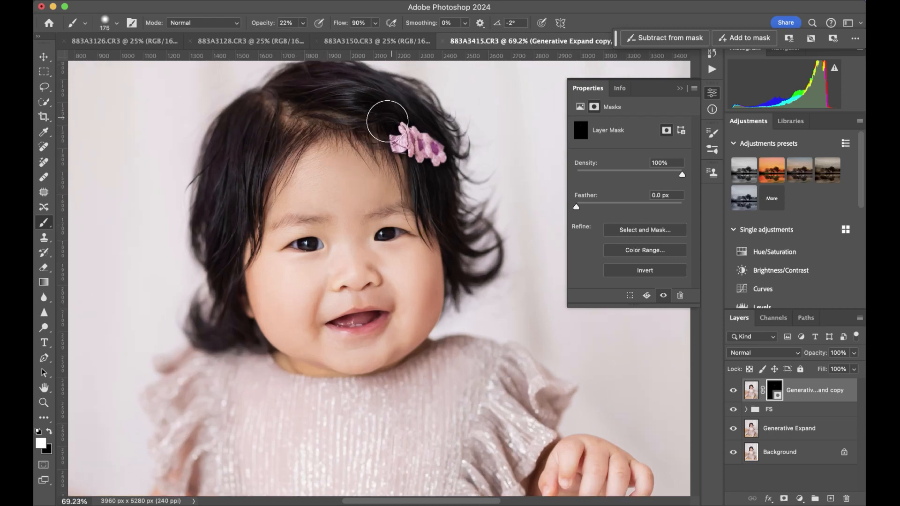
pyautogui.scroll(5, 387, 121)
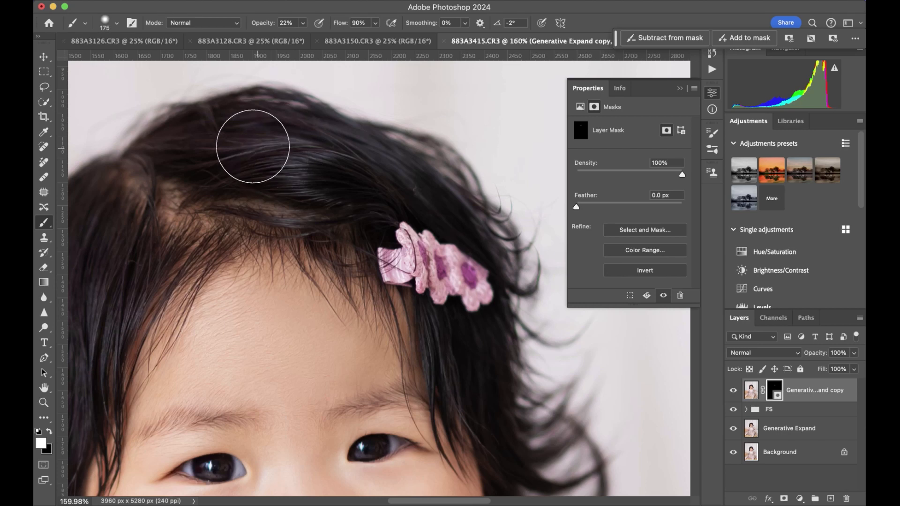
pyautogui.moveTo(253, 146)
pyautogui.mouseDown()
pyautogui.moveTo(296, 168)
pyautogui.moveTo(319, 170)
pyautogui.moveTo(267, 153)
pyautogui.moveTo(354, 173)
pyautogui.moveTo(256, 167)
pyautogui.moveTo(401, 199)
pyautogui.mouseUp()
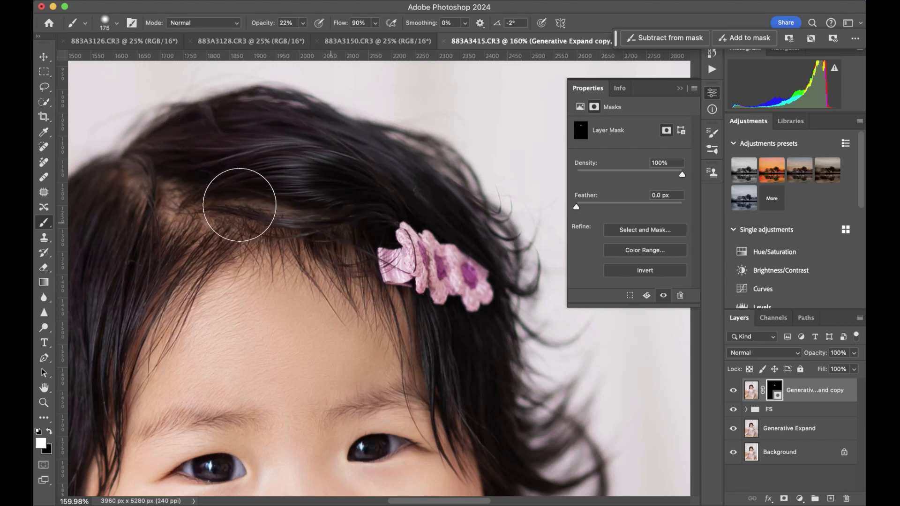
# - Reveal the oil-paint effect in the hair around the clip and the strands below it with the Brush at size 90
pyautogui.press('[')
pyautogui.press('[')
pyautogui.press('[')
pyautogui.press('[')
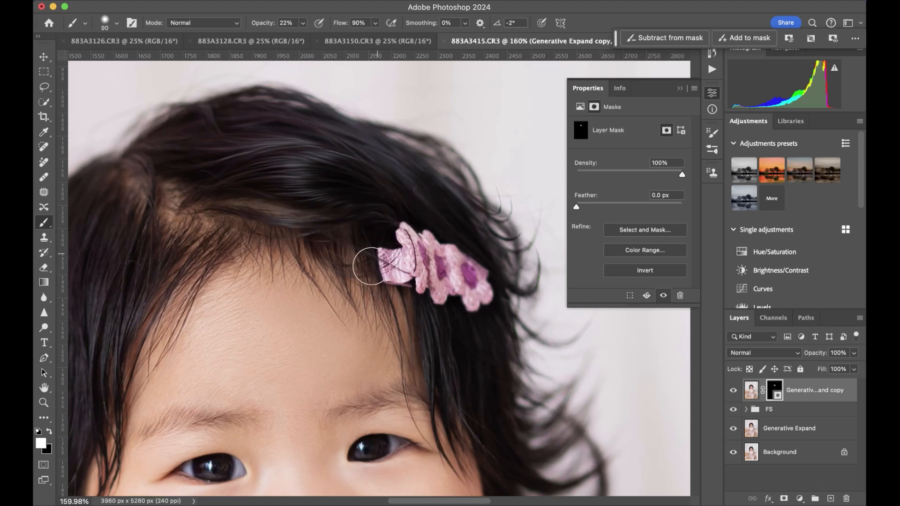
pyautogui.scroll(-3, 395, 240)
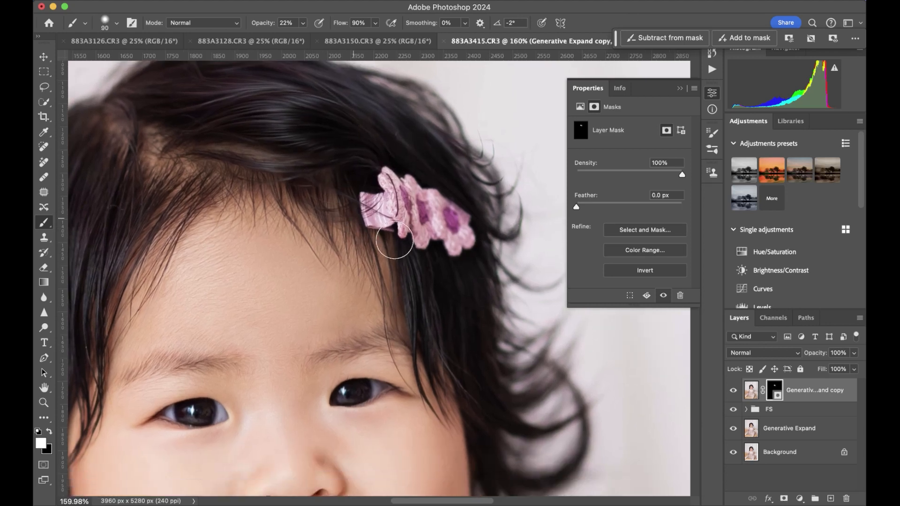
pyautogui.hscroll(1, 395, 240)
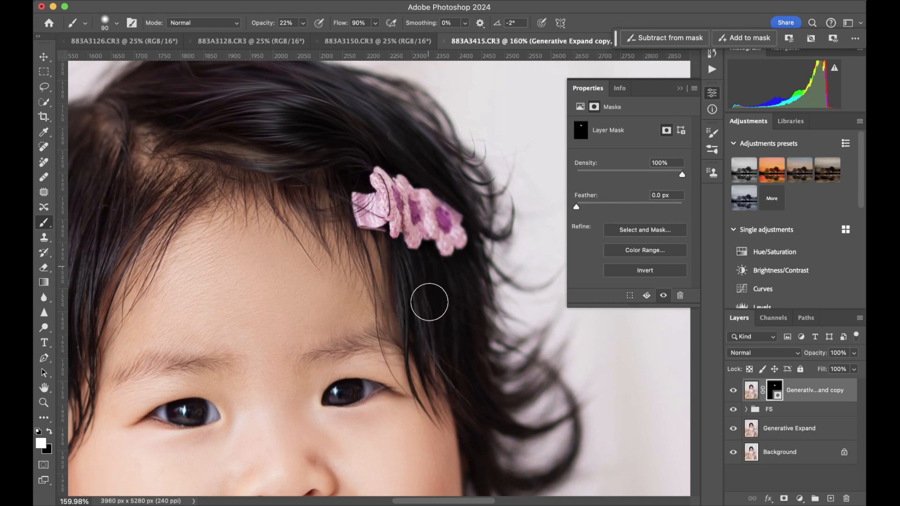
pyautogui.scroll(-2, 412, 342)
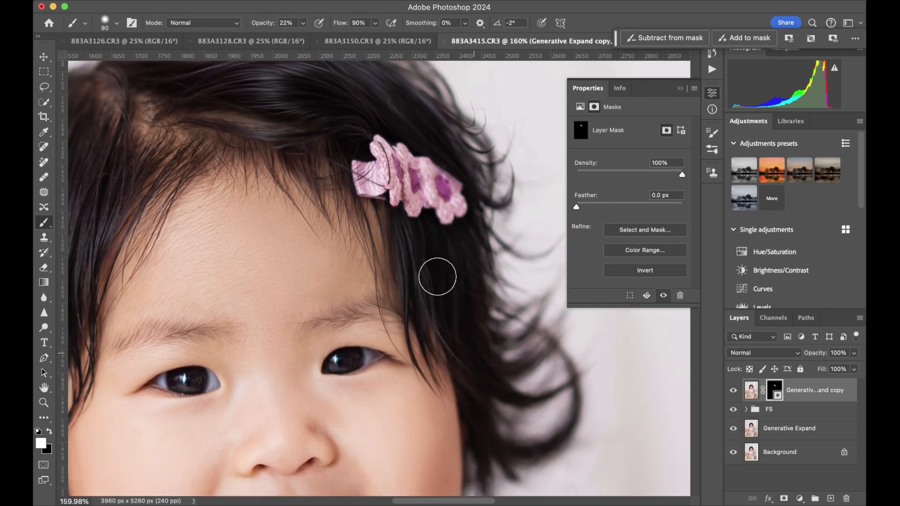
# - Paint the mask over the hair on the side opposite the clip, down to the strands beside the cheek
pyautogui.hscroll(-5, 422, 262)
pyautogui.scroll(2, 421, 263)
pyautogui.scroll(-1, 328, 234)
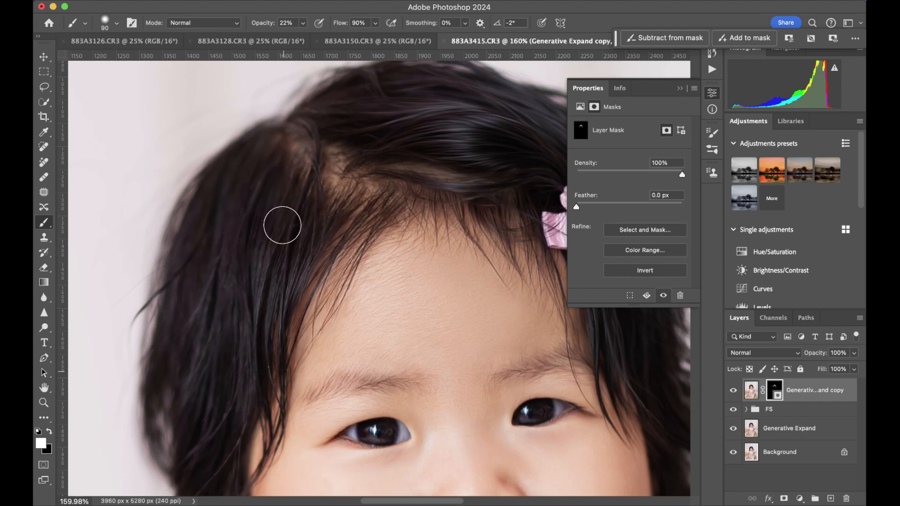
pyautogui.scroll(-5, 300, 211)
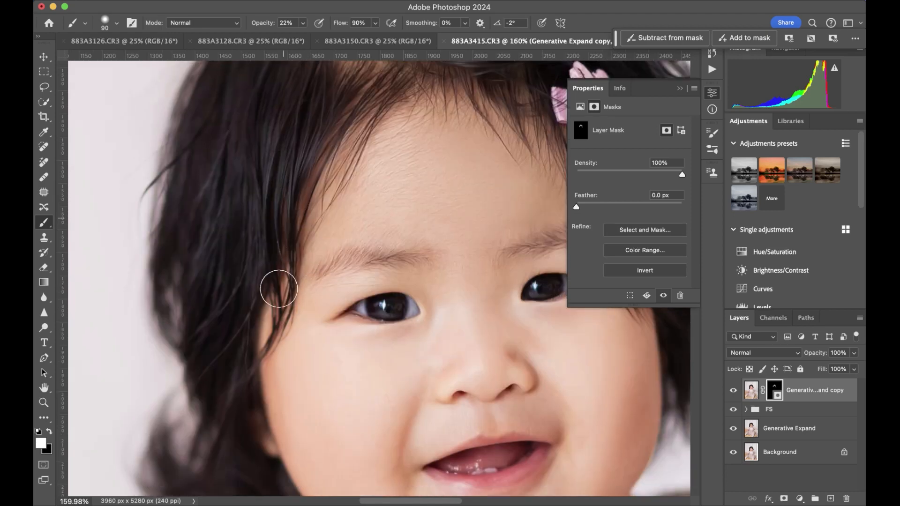
# - Compare the hair with the masked oil-paint layer hidden and shown, viewing the whole head
pyautogui.scroll(-5, 345, 146)
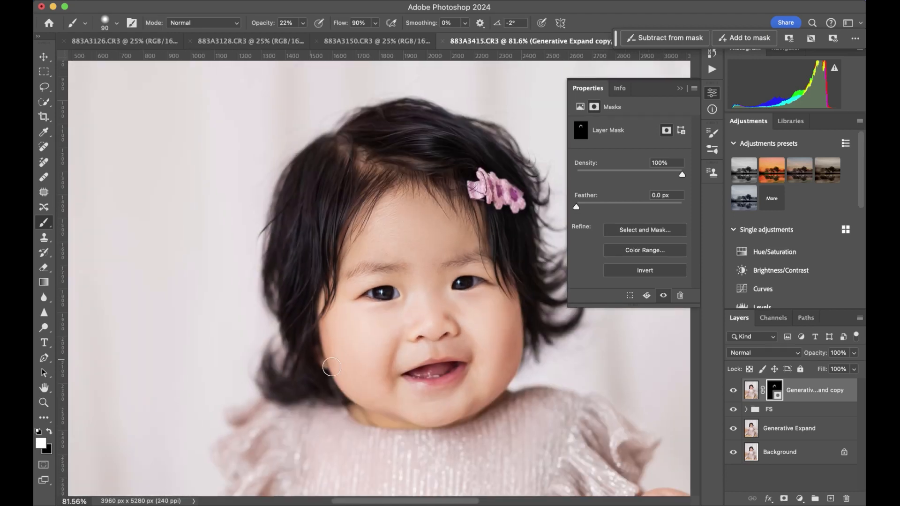
pyautogui.hscroll(2, 385, 388)
pyautogui.click(733, 390)
pyautogui.click(733, 390)
pyautogui.click(734, 390)
pyautogui.click(733, 390)
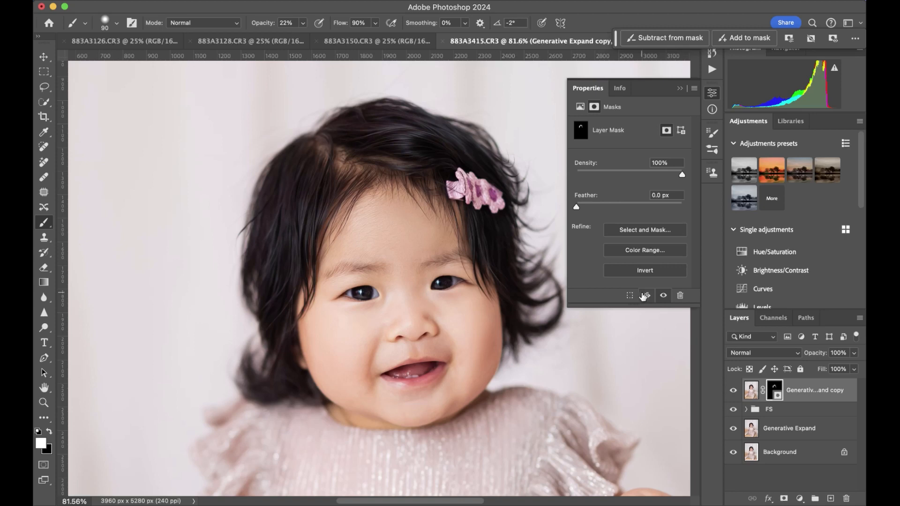
pyautogui.scroll(-5, 440, 325)
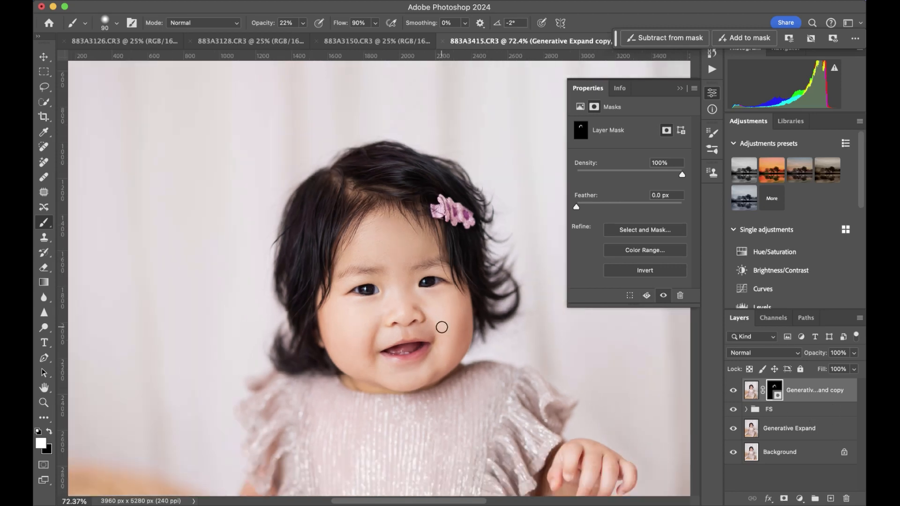
# - Merge the masked hair layer, the FS group and the Generative Expand layer into one layer, and compare it with the original
pyautogui.scroll(-10, 442, 327)
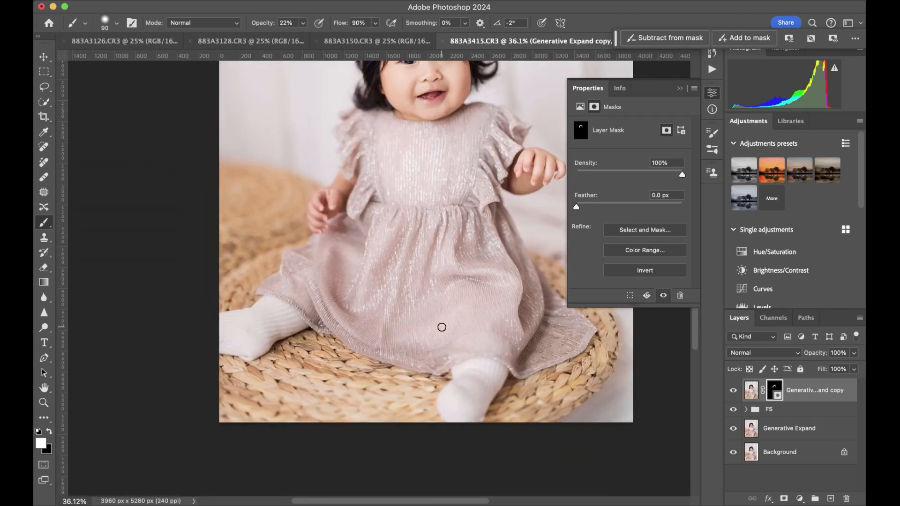
pyautogui.scroll(8, 441, 327)
pyautogui.scroll(9, 441, 327)
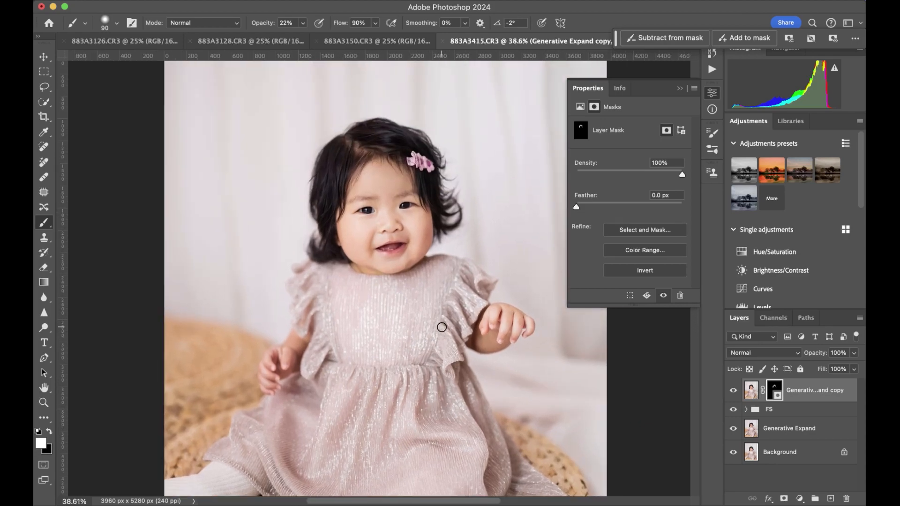
pyautogui.scroll(5, 441, 327)
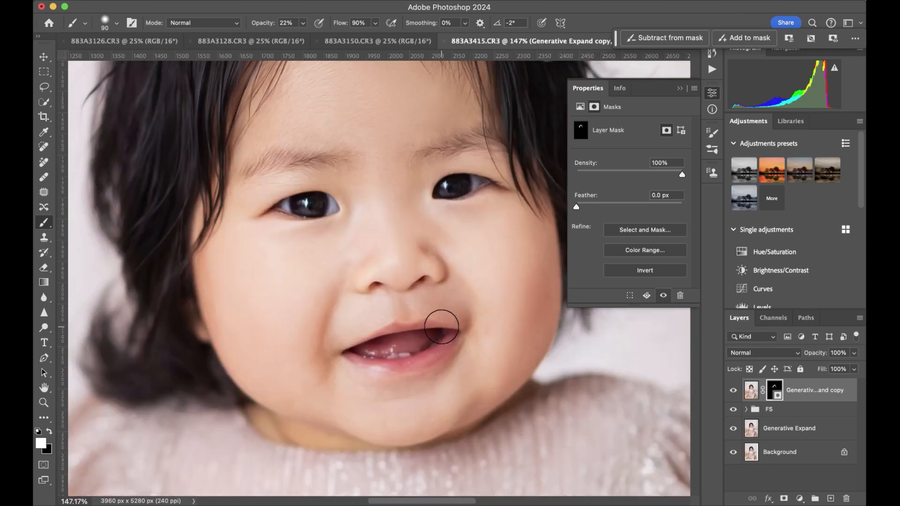
pyautogui.scroll(1, 494, 200)
pyautogui.scroll(1, 494, 199)
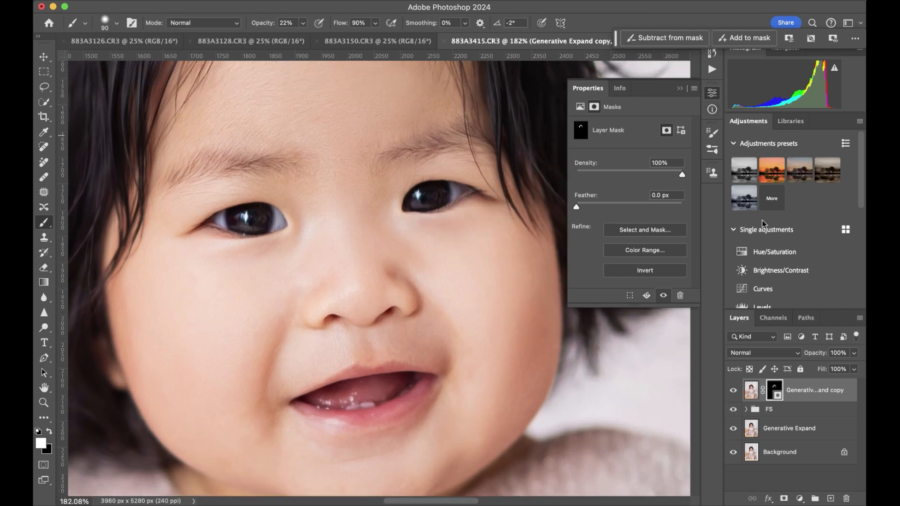
pyautogui.keyDown('shift'); pyautogui.click(799, 430); pyautogui.keyUp('shift')
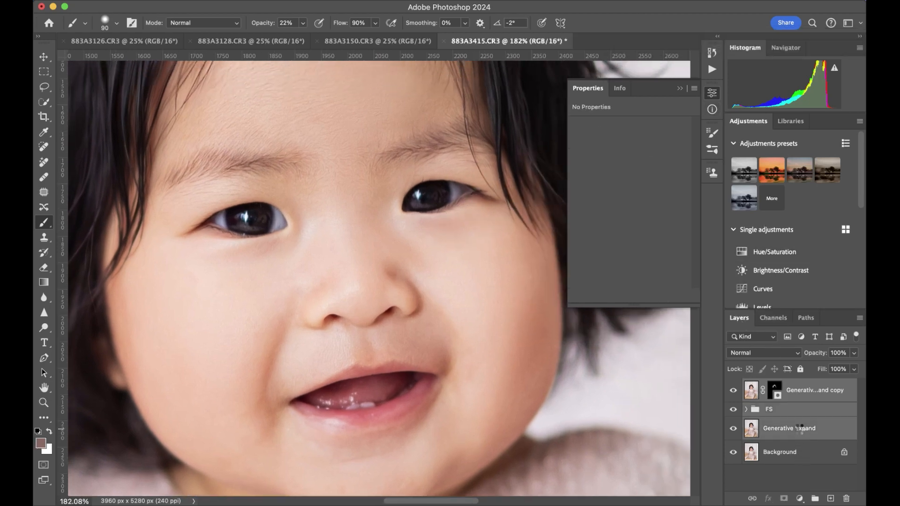
pyautogui.press('super+e')
pyautogui.click(733, 391)
pyautogui.click(733, 392)
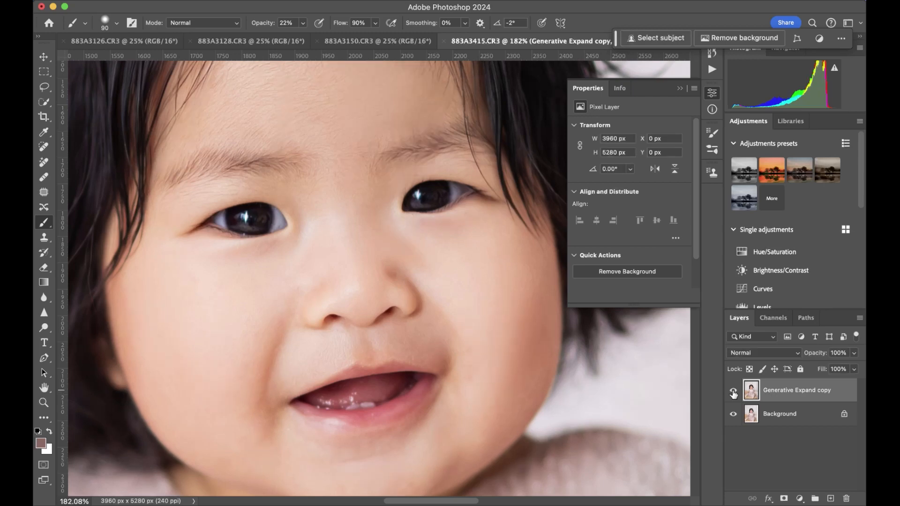
# - Try the Eyes Enhacement action on the merged layer, stopping it at its prompt and deleting the layer group it adds
pyautogui.click(712, 74)
pyautogui.scroll(-8, 634, 190)
pyautogui.scroll(-6, 633, 189)
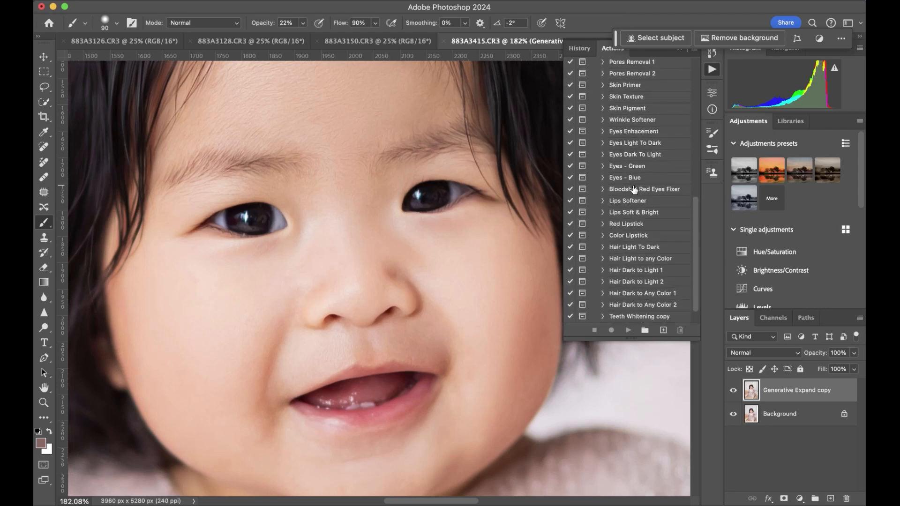
pyautogui.click(632, 133)
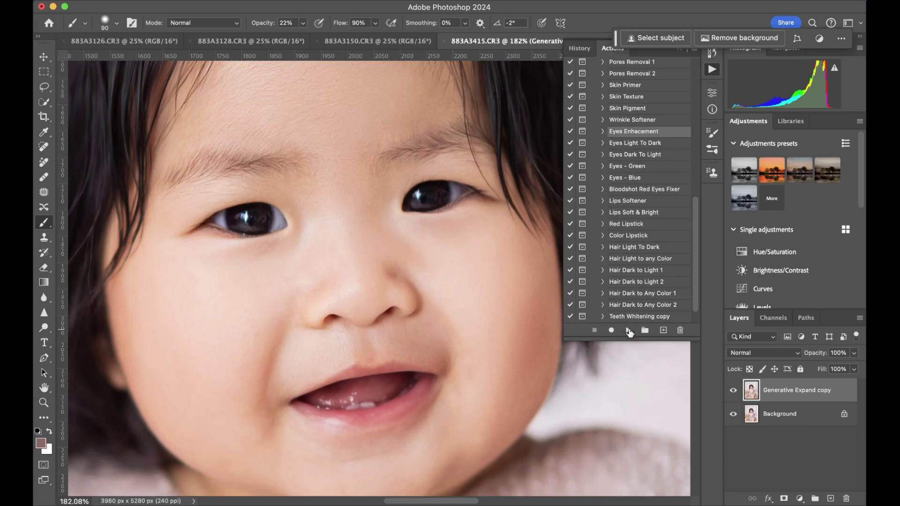
pyautogui.click(629, 330)
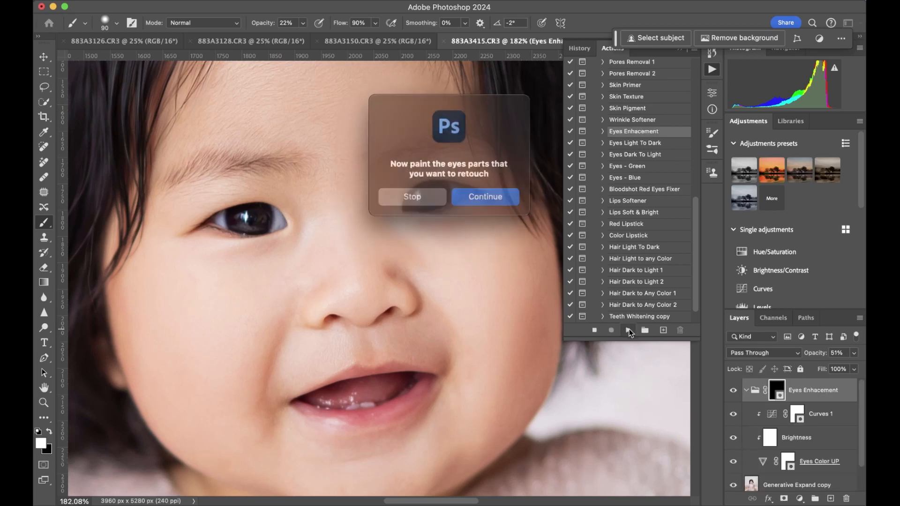
pyautogui.click(426, 194)
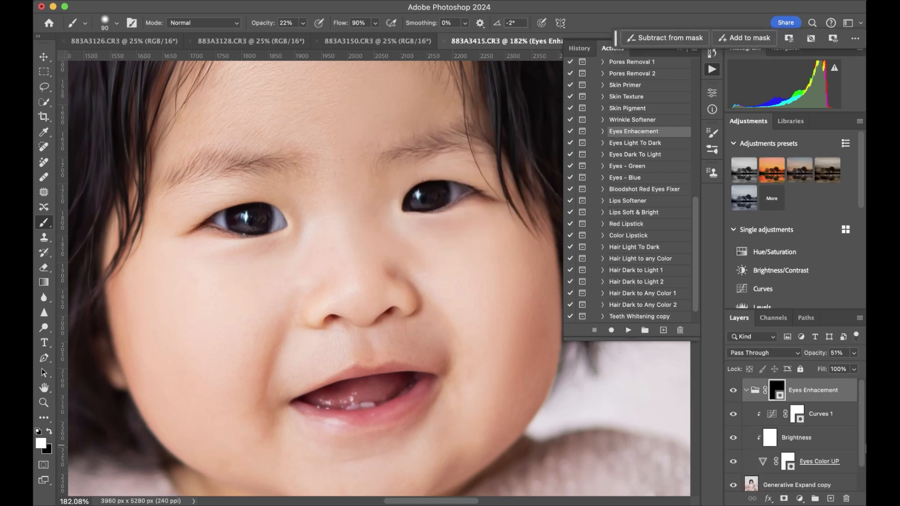
pyautogui.press('Return')
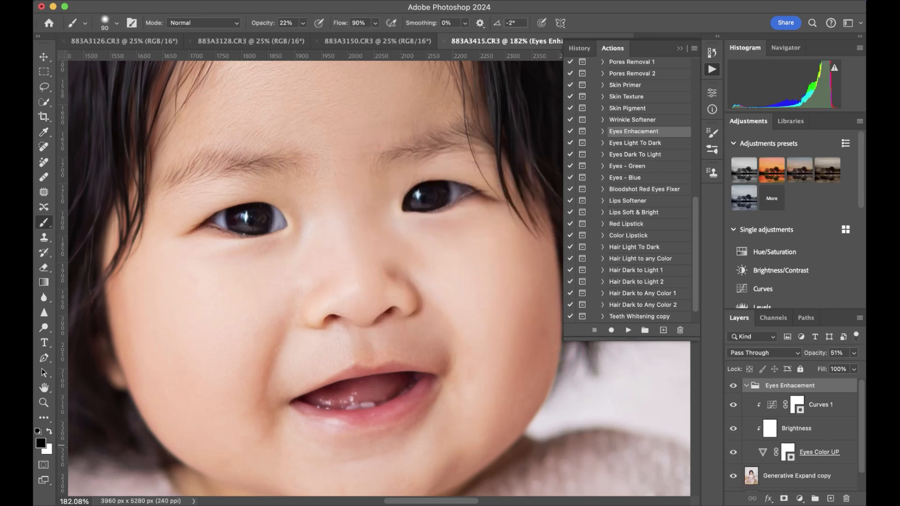
pyautogui.press('Delete')
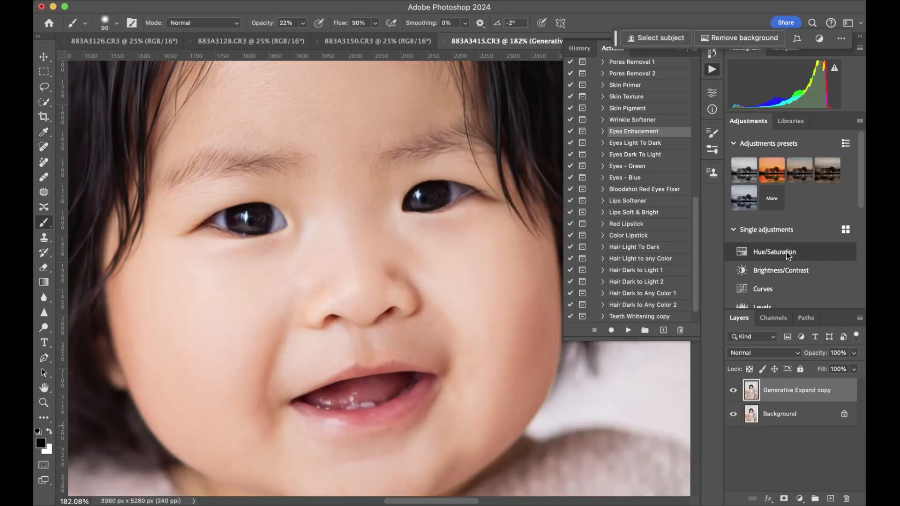
# - Add a Curves adjustment layer with raised midtones and highlights and a shadow point at input 55, output 47
pyautogui.click(782, 288)
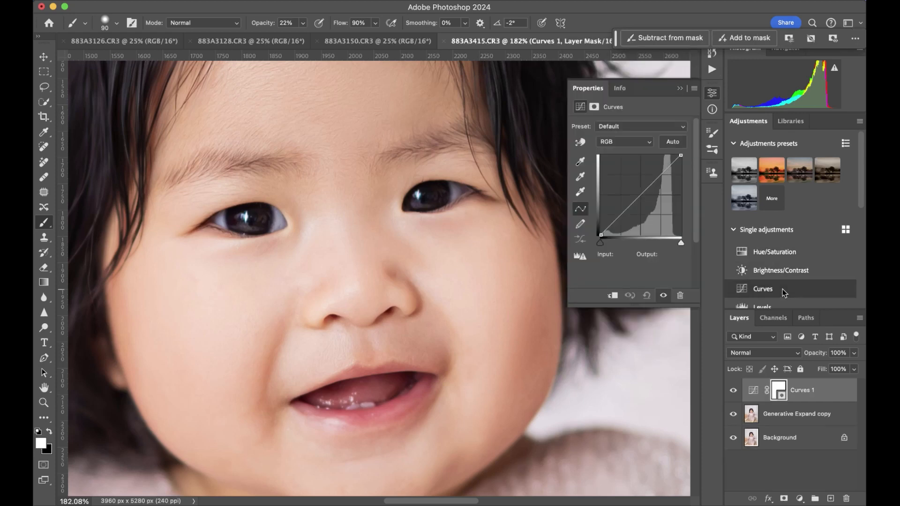
pyautogui.click(639, 196)
pyautogui.moveTo(660, 174); pyautogui.dragTo(658, 163)
pyautogui.moveTo(617, 220); pyautogui.dragTo(618, 223)
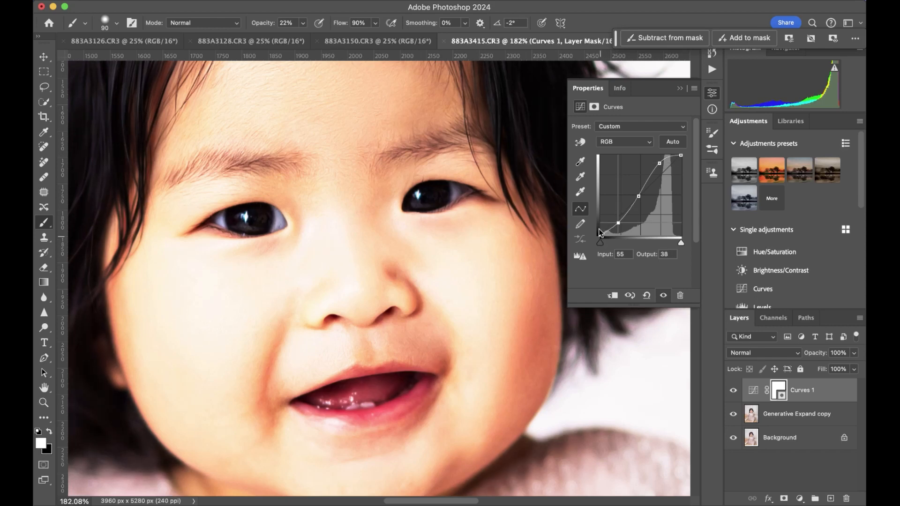
pyautogui.moveTo(639, 195); pyautogui.dragTo(638, 193)
pyautogui.click(618, 223)
pyautogui.moveTo(618, 223); pyautogui.dragTo(618, 220)
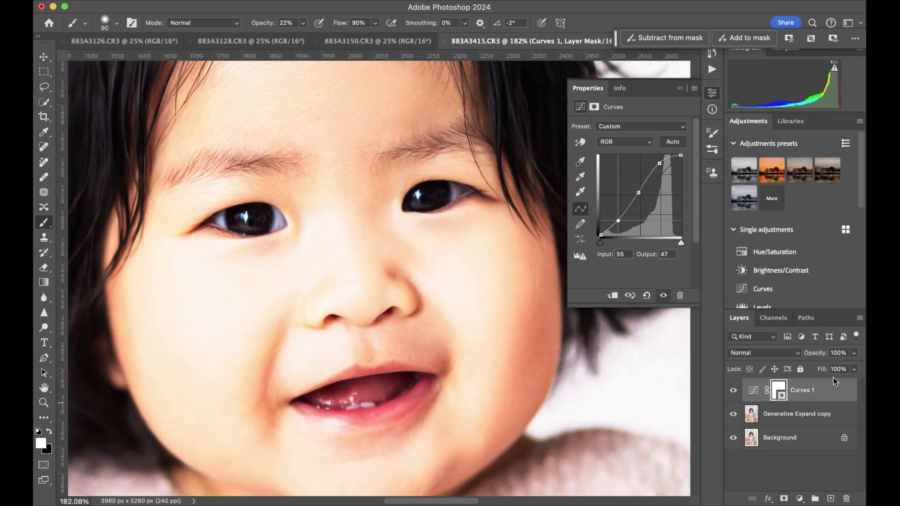
# - Invert the Curves mask and paint white over both irises with the Brush at size 35 and 100% opacity, comparing the result
pyautogui.press('super+i')
pyautogui.press('[')
pyautogui.press('[')
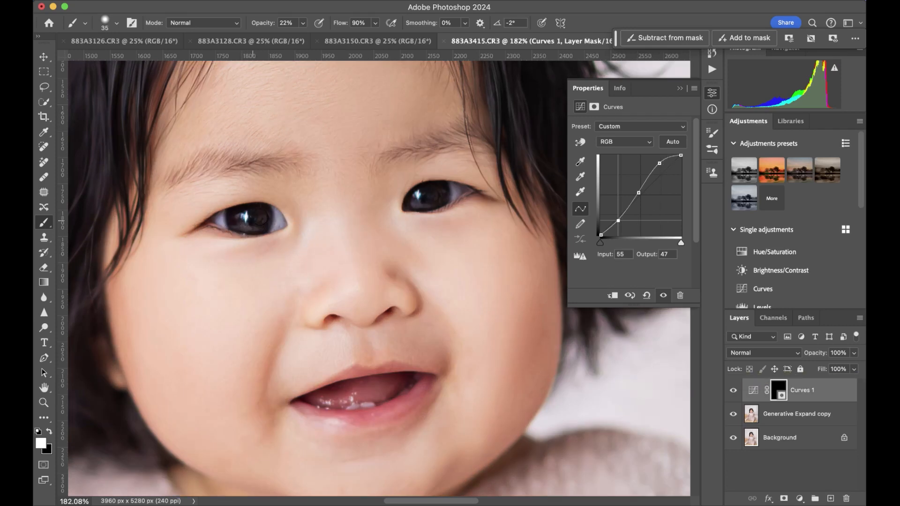
pyautogui.moveTo(243, 213); pyautogui.dragTo(252, 221)
pyautogui.moveTo(416, 190); pyautogui.dragTo(425, 200)
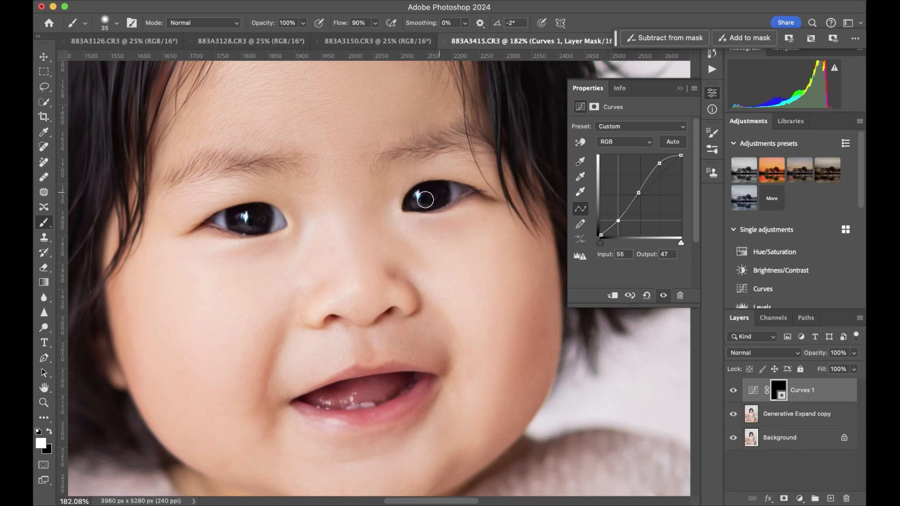
pyautogui.click(733, 391)
pyautogui.click(732, 391)
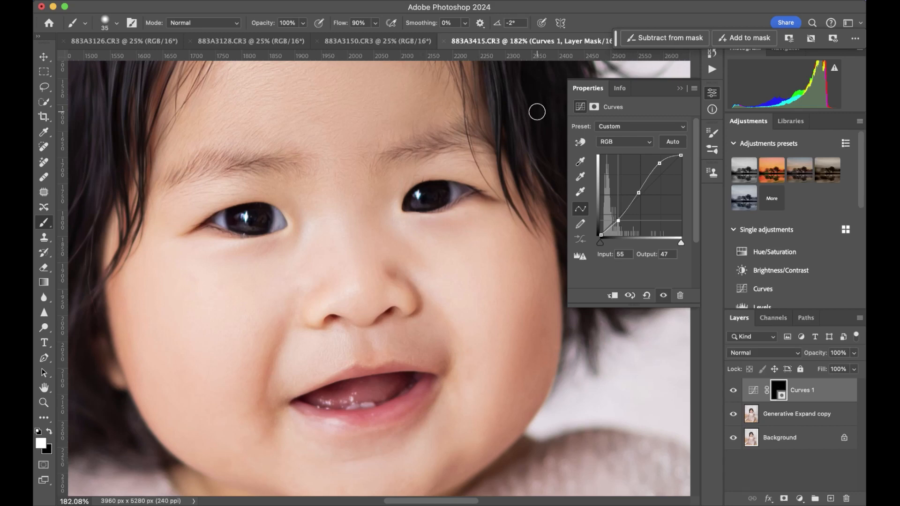
# - Add a Levels layer clipped to the Curves layer, with midtones 1.03, input white 222 and output black 11
pyautogui.scroll(-5, 537, 111)
pyautogui.scroll(4, 537, 112)
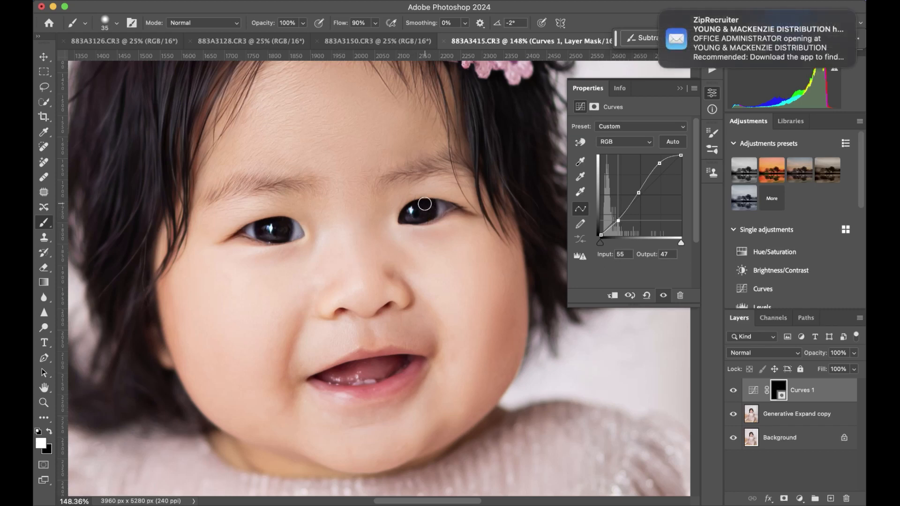
pyautogui.click(763, 307)
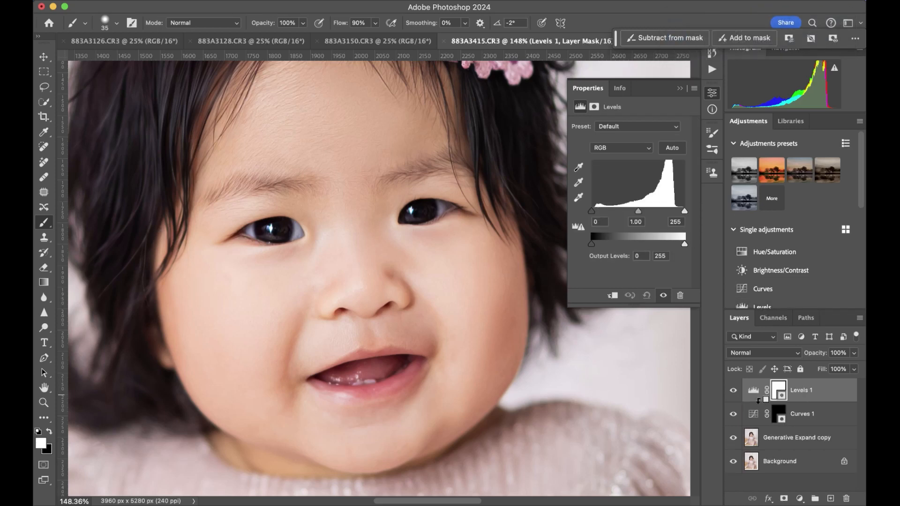
pyautogui.keyDown('alt'); pyautogui.click(758, 400); pyautogui.keyUp('alt')
pyautogui.moveTo(590, 243)
pyautogui.mouseDown()
pyautogui.moveTo(618, 243)
pyautogui.moveTo(599, 243)
pyautogui.mouseUp()
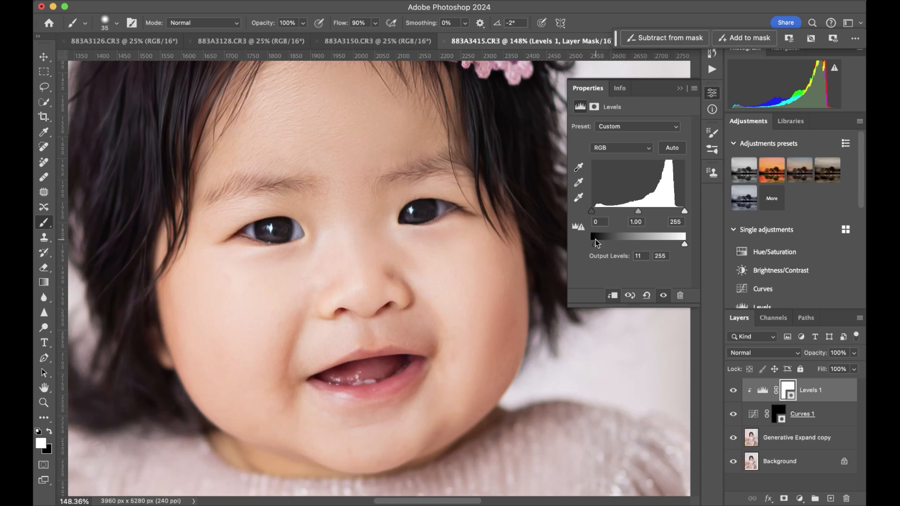
pyautogui.moveTo(596, 215); pyautogui.dragTo(576, 210)
pyautogui.moveTo(638, 215)
pyautogui.mouseDown()
pyautogui.moveTo(629, 215)
pyautogui.moveTo(676, 213)
pyautogui.mouseUp()
pyautogui.moveTo(683, 243)
pyautogui.mouseDown()
pyautogui.moveTo(649, 244)
pyautogui.moveTo(685, 243)
pyautogui.mouseUp()
# - Compare the eyes with the Levels layer hidden and shown, and reduce that layer's opacity to 66%
pyautogui.click(733, 391)
pyautogui.click(733, 392)
pyautogui.scroll(-3, 478, 302)
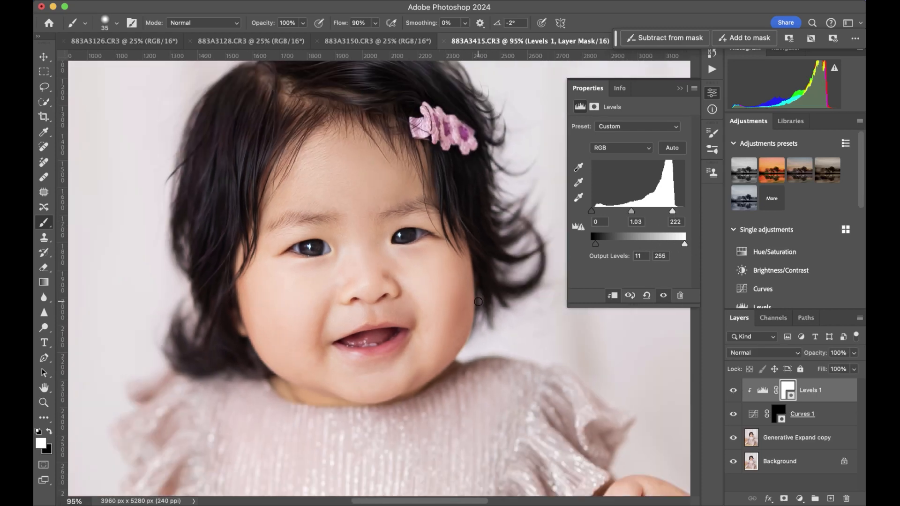
pyautogui.scroll(-4, 478, 302)
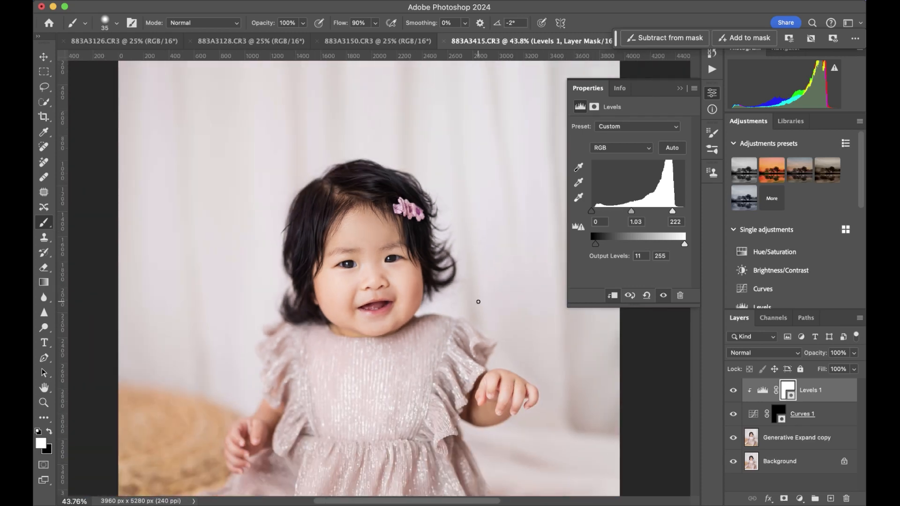
pyautogui.click(731, 392)
pyautogui.click(733, 392)
pyautogui.click(853, 353)
pyautogui.moveTo(848, 366); pyautogui.dragTo(837, 371)
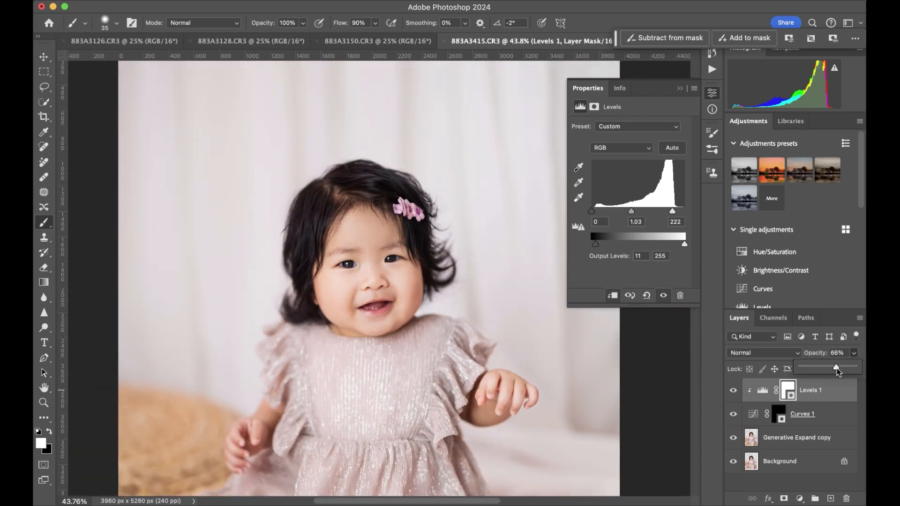
pyautogui.click(734, 393)
pyautogui.click(734, 393)
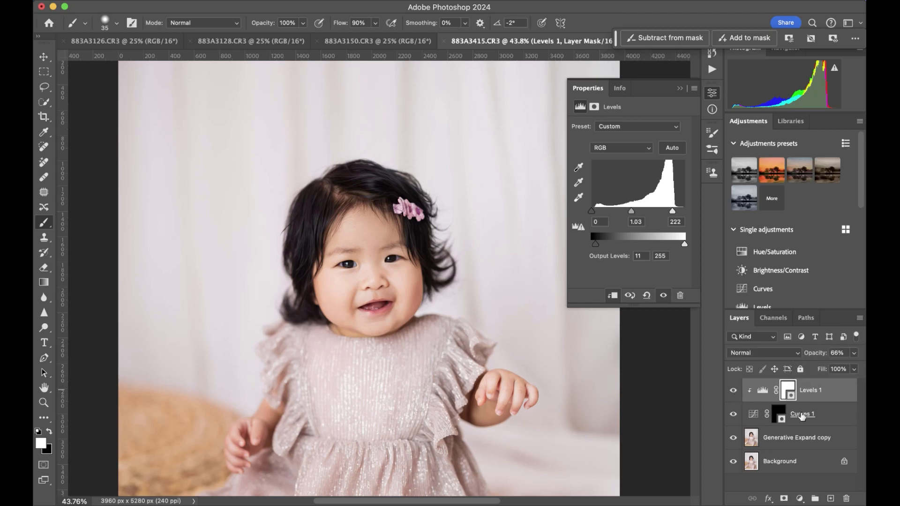
# - Group the Levels and Curves layers and compare the eyes with the group hidden and shown
pyautogui.keyDown('shift'); pyautogui.click(837, 419); pyautogui.keyUp('shift')
pyautogui.press('super+g')
pyautogui.click(734, 389)
pyautogui.click(734, 390)
pyautogui.click(735, 389)
pyautogui.click(734, 390)
pyautogui.click(735, 389)
pyautogui.click(735, 389)
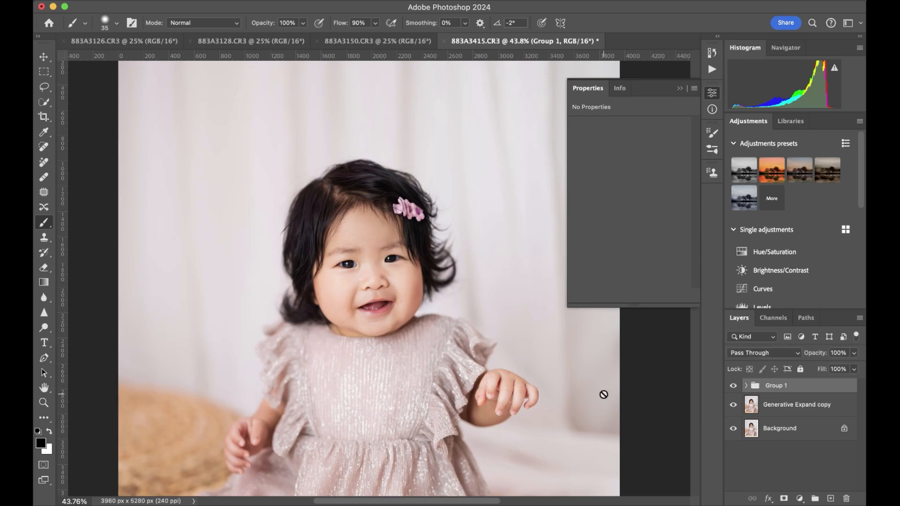
# - Add a new empty layer above the eye adjustment group, keeping the default name and Normal mode
pyautogui.scroll(-5, 534, 397)
pyautogui.scroll(5, 534, 397)
pyautogui.scroll(-3, 534, 404)
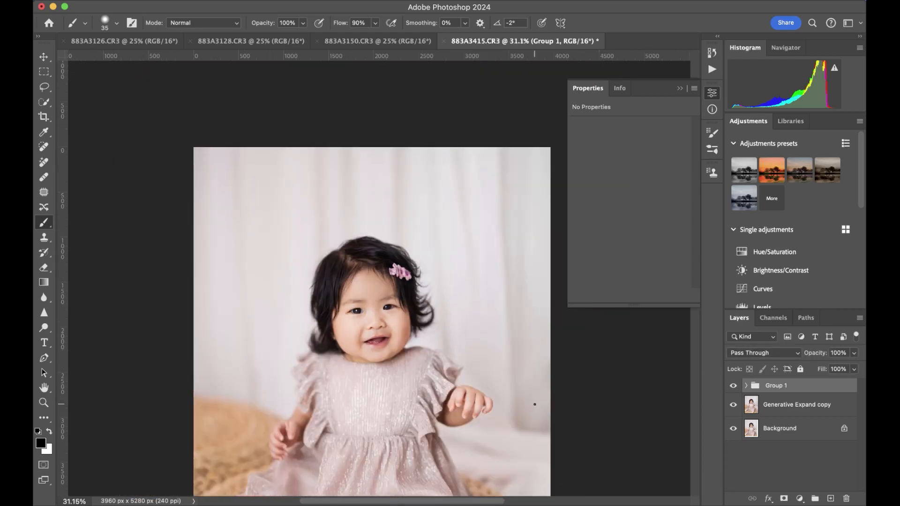
pyautogui.scroll(-2, 534, 404)
pyautogui.scroll(-2, 534, 405)
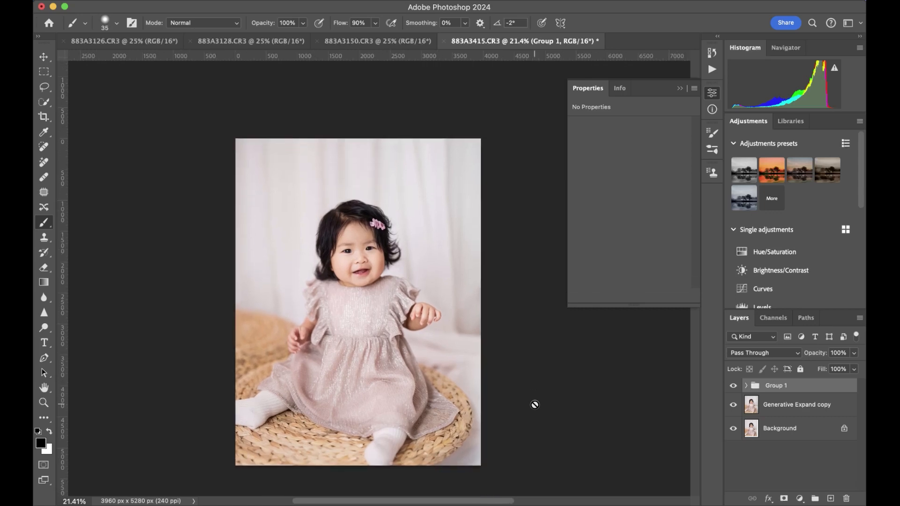
pyautogui.press('super+shift+n')
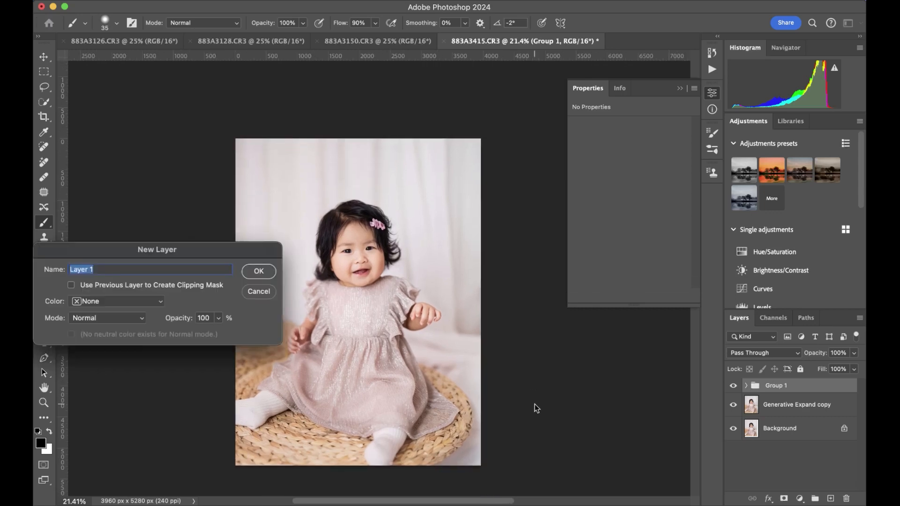
pyautogui.press('Return')
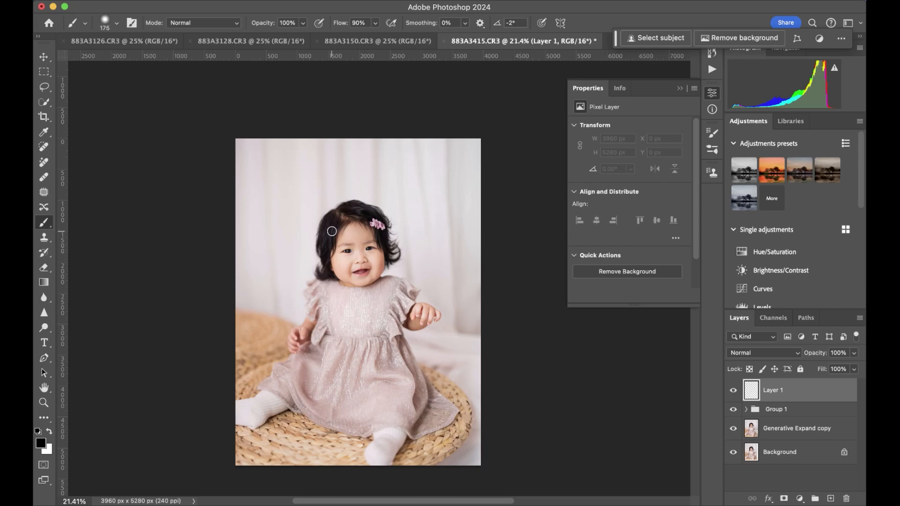
# - Paint sampled backdrop colour over the wicker and blanket on both sides of the baby with the Brush at size 1500 and 15% opacity
pyautogui.press(']')
pyautogui.press(']')
pyautogui.press(']')
pyautogui.press(']')
pyautogui.press(']')
pyautogui.press(']')
pyautogui.press(']')
pyautogui.press(']')
pyautogui.press(']')
pyautogui.press(']')
pyautogui.press(']')
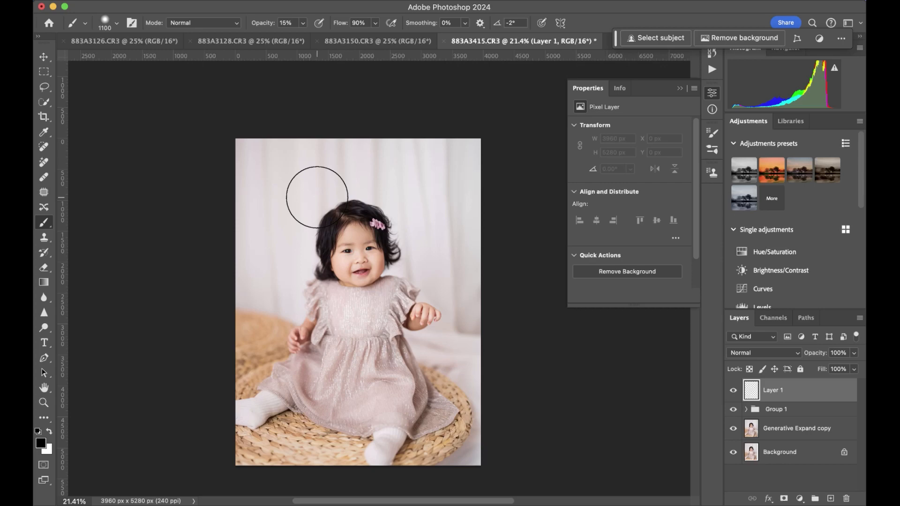
pyautogui.press(']')
pyautogui.press(']')
pyautogui.press(']')
pyautogui.press(']')
pyautogui.keyDown('alt'); pyautogui.click(311, 157); pyautogui.keyUp('alt')
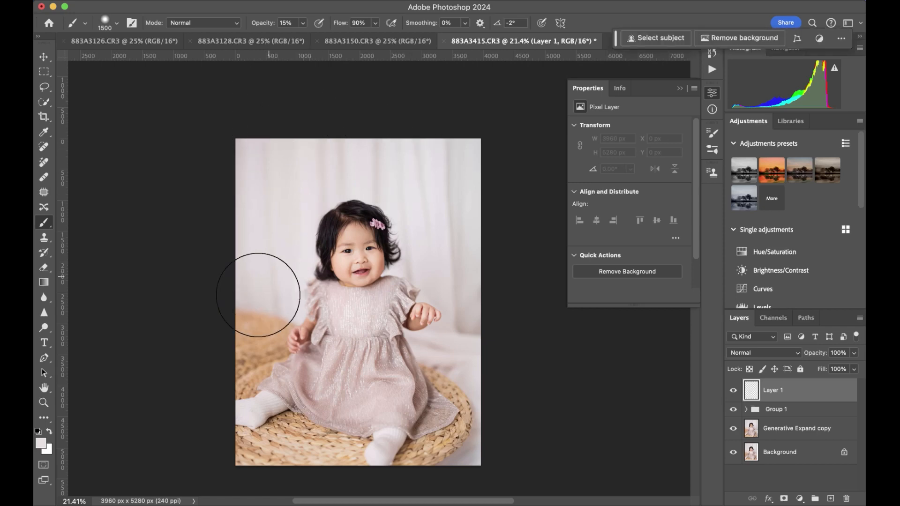
pyautogui.moveTo(231, 339); pyautogui.dragTo(195, 372)
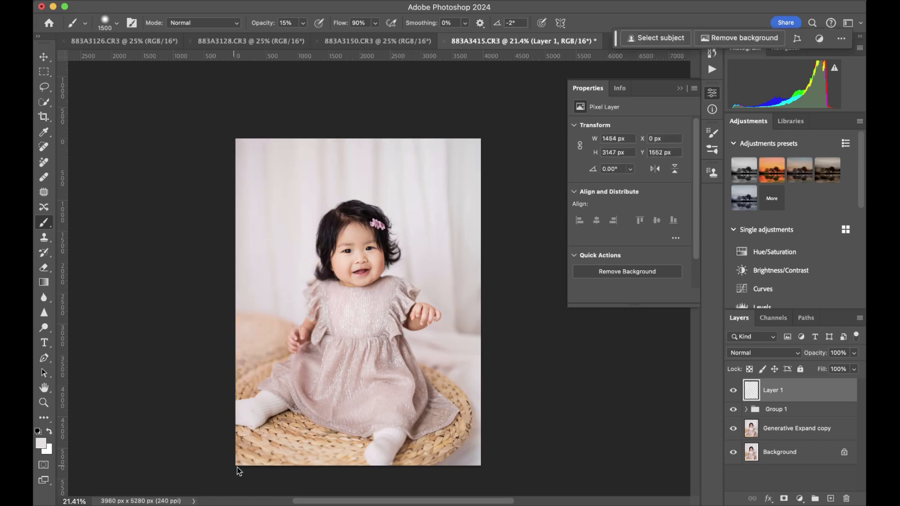
pyautogui.moveTo(443, 330)
pyautogui.mouseDown()
pyautogui.moveTo(482, 361)
pyautogui.moveTo(478, 431)
pyautogui.mouseUp()
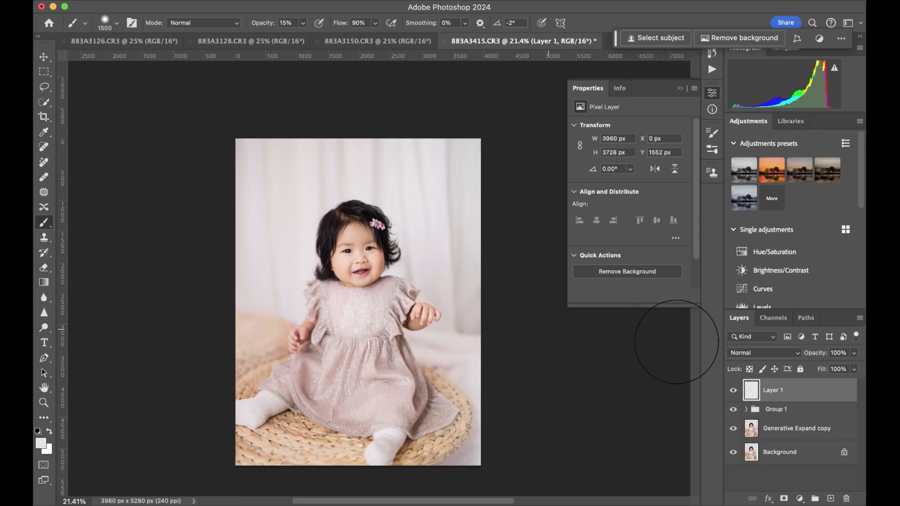
# - Undo the last haze strokes painted on the new layer
pyautogui.press('super+z')
pyautogui.press('super+z')
pyautogui.press('super+z')
pyautogui.press('super+z')
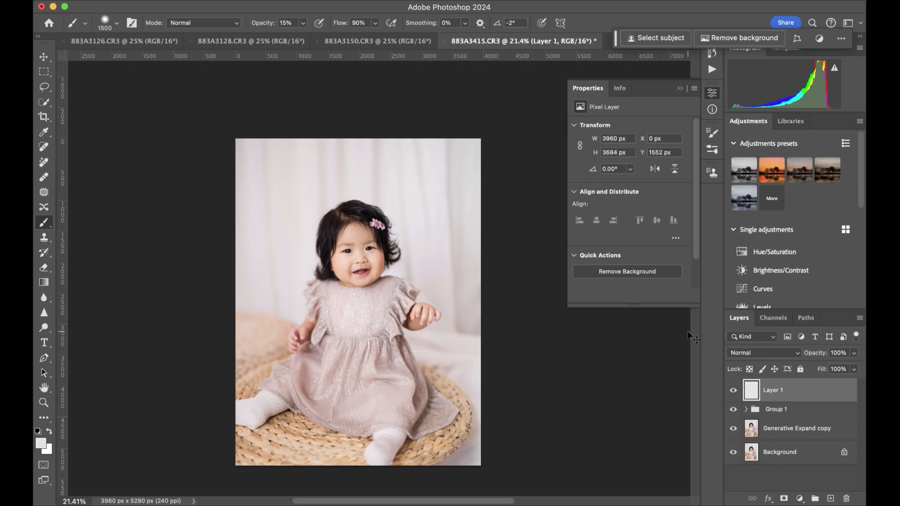
# - Undo the remaining haze strokes and select the baby with Select Subject on the Generative Expand copy layer
pyautogui.press('super+z')
pyautogui.press('super+z')
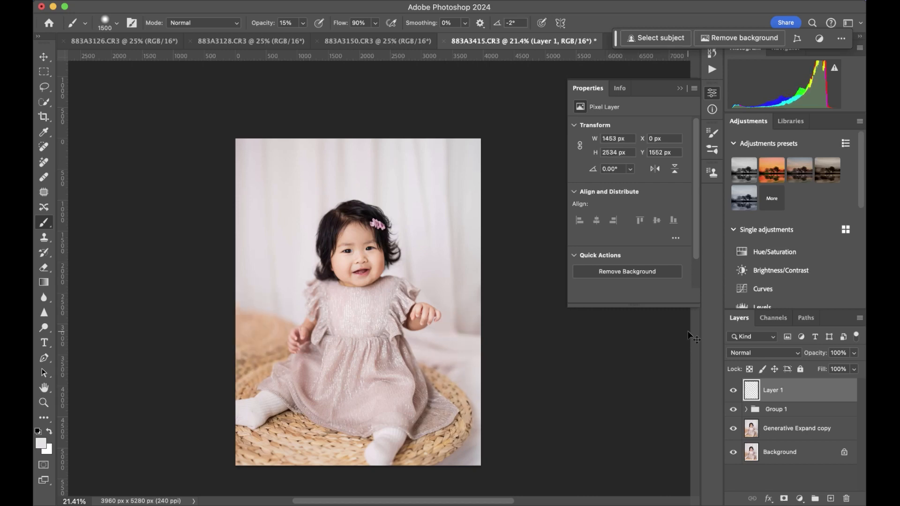
pyautogui.click(790, 435)
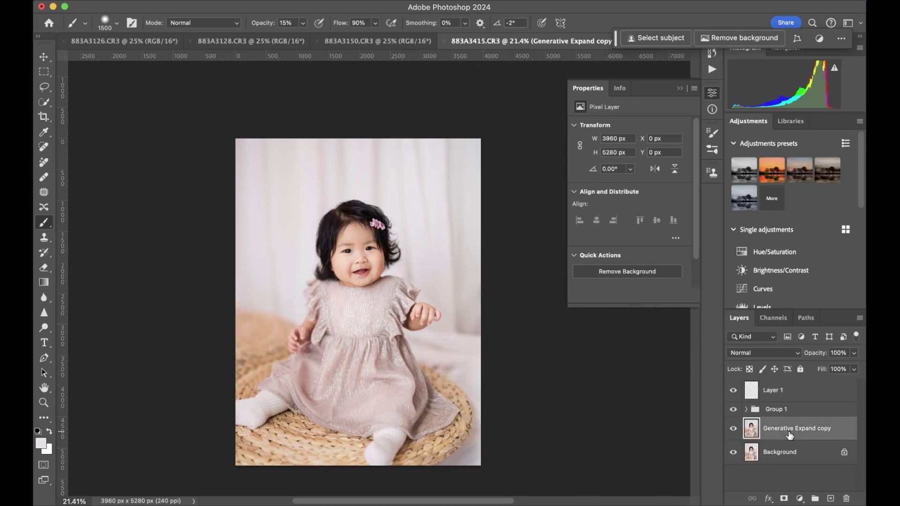
pyautogui.click(661, 39)
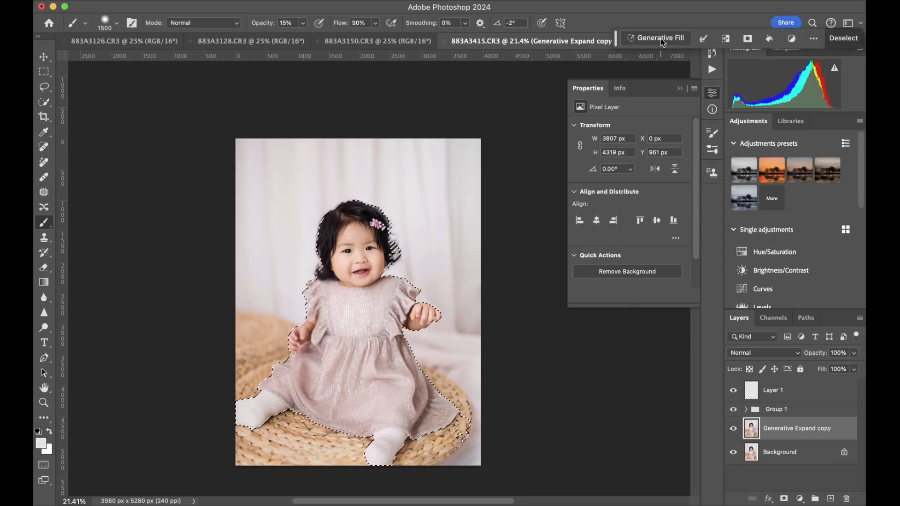
# - Invert the selection and paint pale haze on Layer 1 over the wicker and blanket on both sides of the baby
pyautogui.click(774, 392)
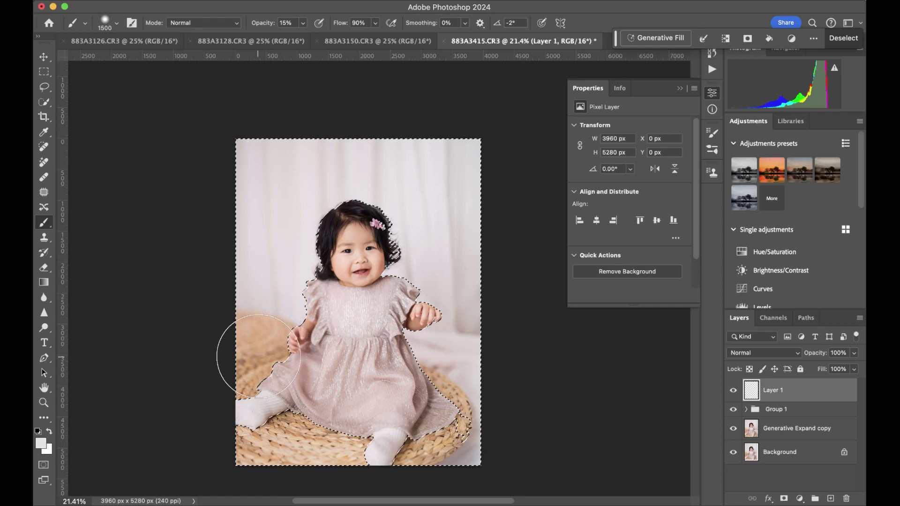
pyautogui.moveTo(284, 351); pyautogui.dragTo(211, 382)
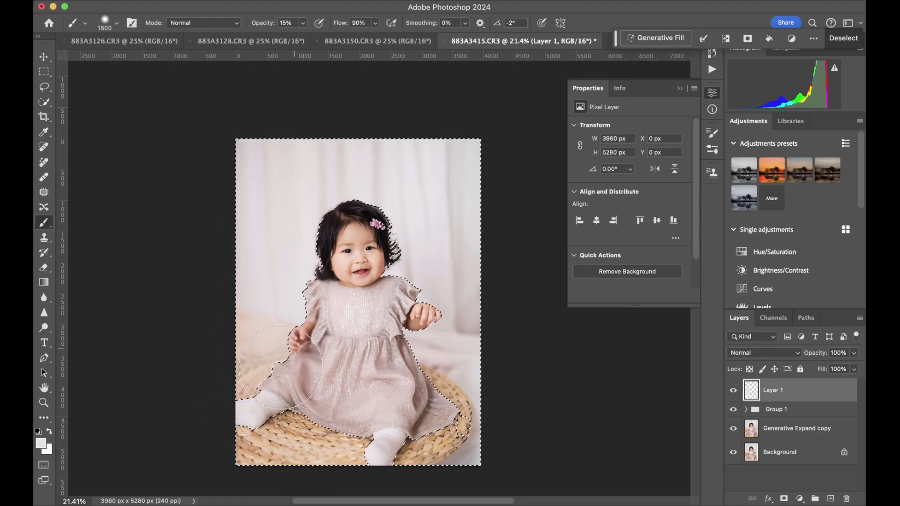
pyautogui.moveTo(425, 380)
pyautogui.mouseDown()
pyautogui.moveTo(428, 364)
pyautogui.moveTo(492, 362)
pyautogui.moveTo(451, 393)
pyautogui.mouseUp()
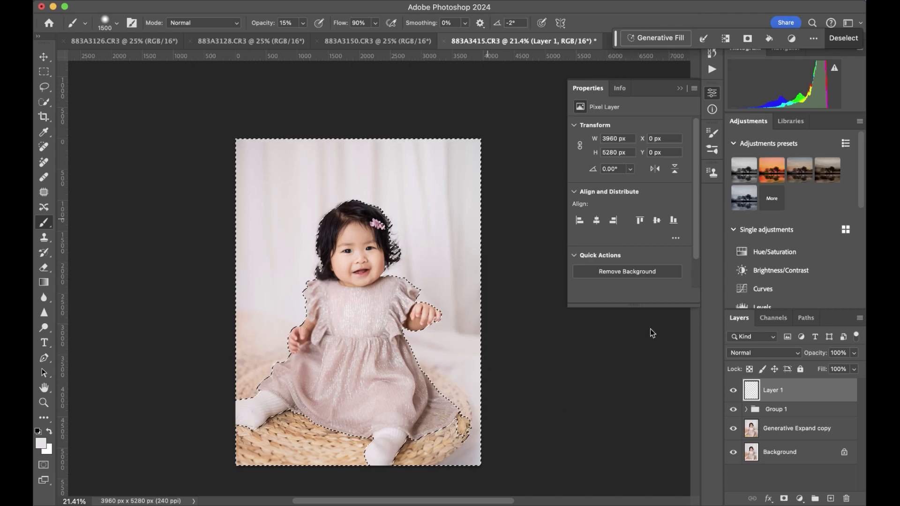
# - Add the wicker edge beside the dress hem to the background selection with the Quick Selection tool at size 25, using the Generative Expand copy layer
pyautogui.click(772, 438)
pyautogui.click(44, 102)
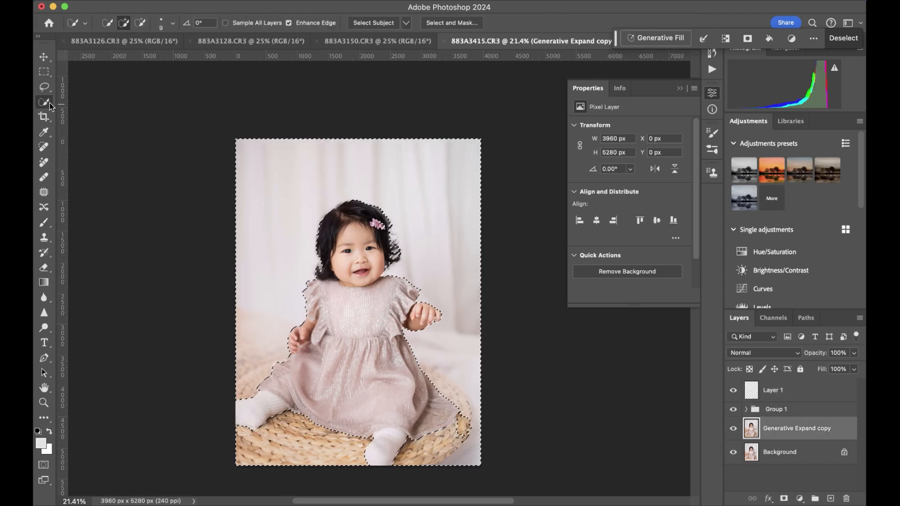
pyautogui.press('alt')
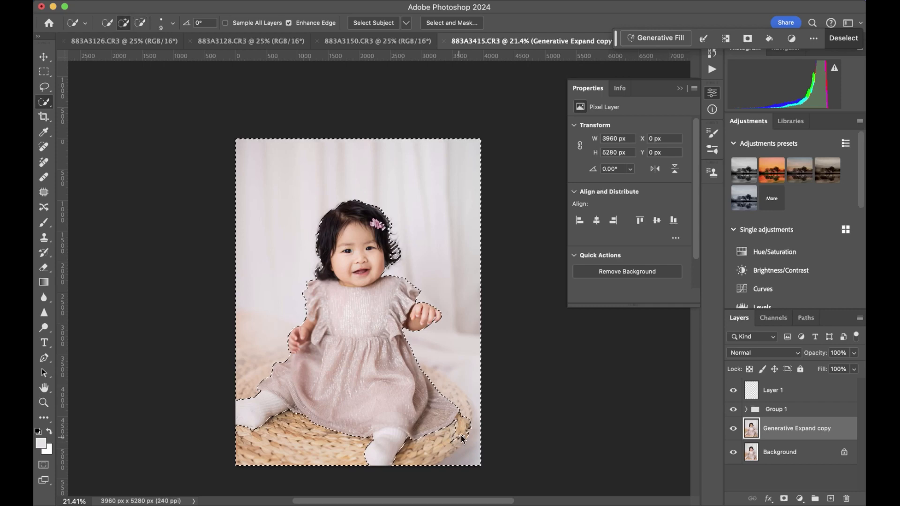
pyautogui.press(']')
pyautogui.press(']')
pyautogui.press(']')
pyautogui.press(']')
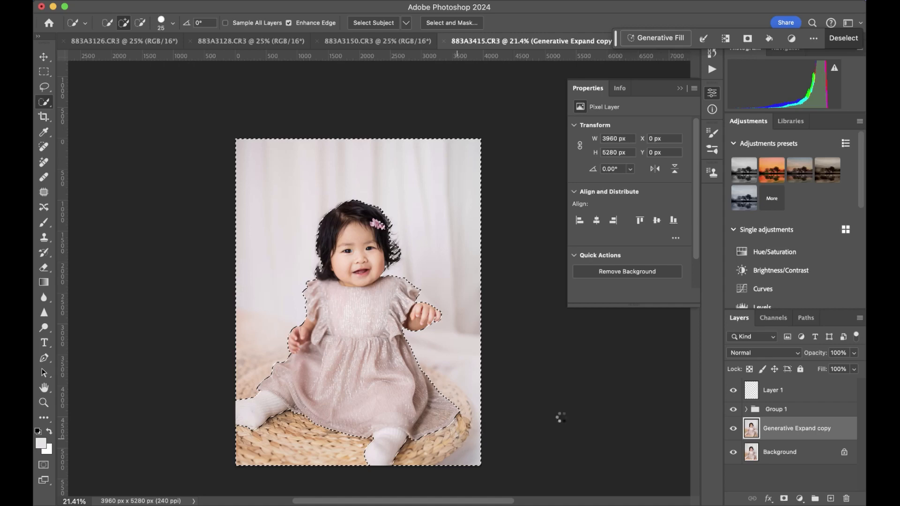
# - Paint sampled wicker tan over the seat on Layer 1 with the Brush at size 1100, and clear the selection
pyautogui.click(785, 395)
pyautogui.press('b')
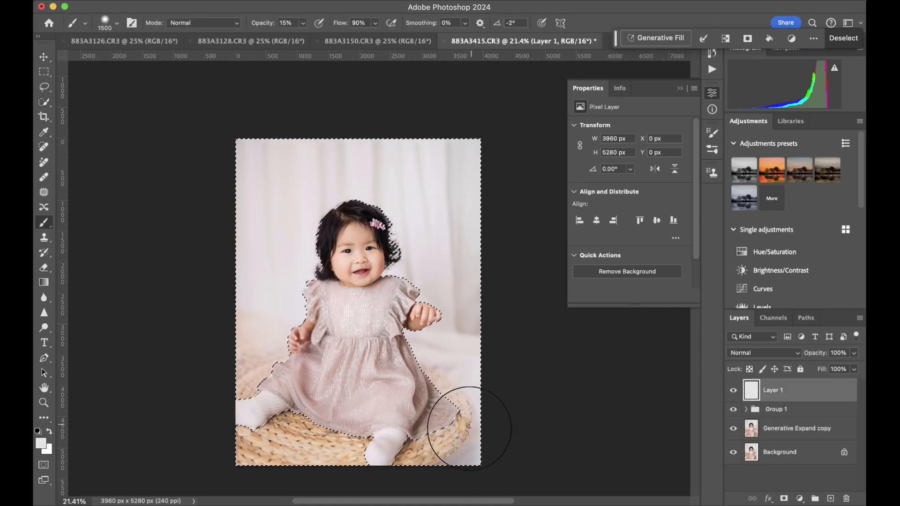
pyautogui.press('[')
pyautogui.press('[')
pyautogui.press('[')
pyautogui.press('[')
pyautogui.press('[')
pyautogui.press('[')
pyautogui.press('[')
pyautogui.press('[')
pyautogui.press('[')
pyautogui.press('[')
pyautogui.press('[')
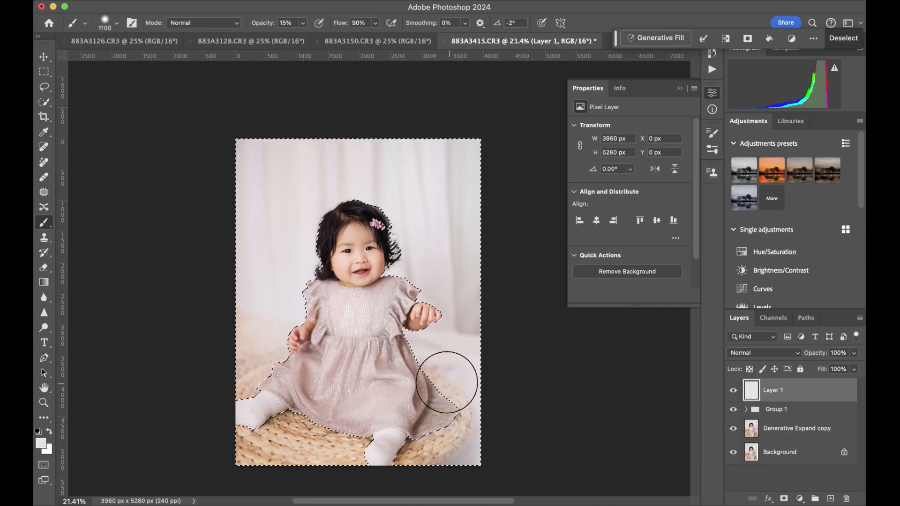
pyautogui.keyDown('alt'); pyautogui.click(301, 417); pyautogui.keyUp('alt')
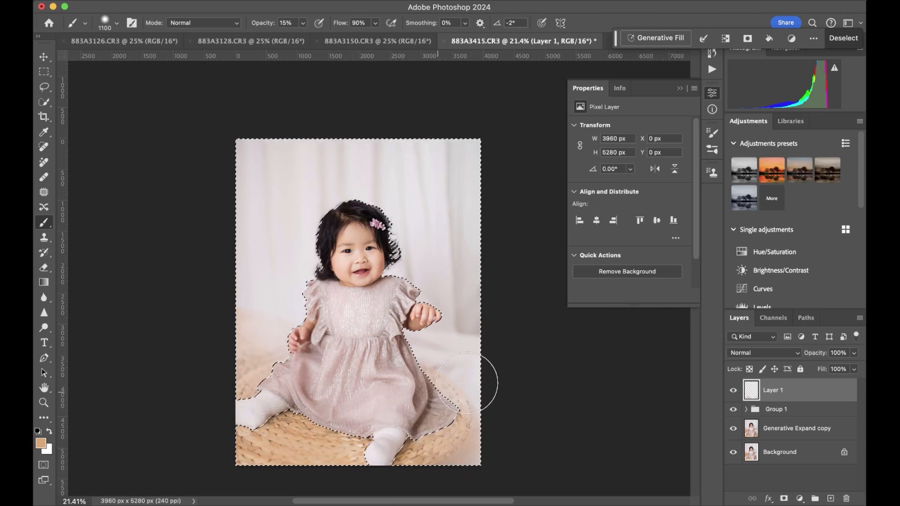
pyautogui.press('super+d')
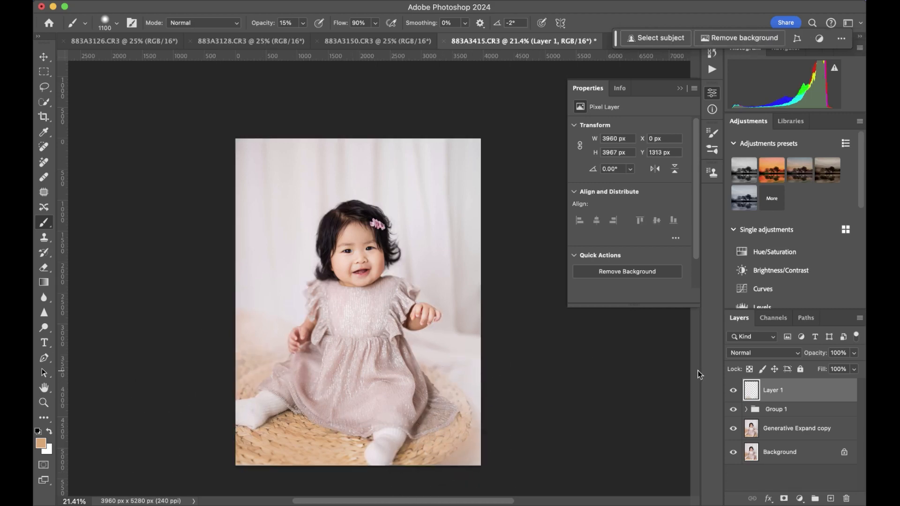
# - Lower Layer 1's opacity to 49% and compare the portrait with the layer hidden and shown
pyautogui.click(733, 391)
pyautogui.click(732, 391)
pyautogui.click(853, 369)
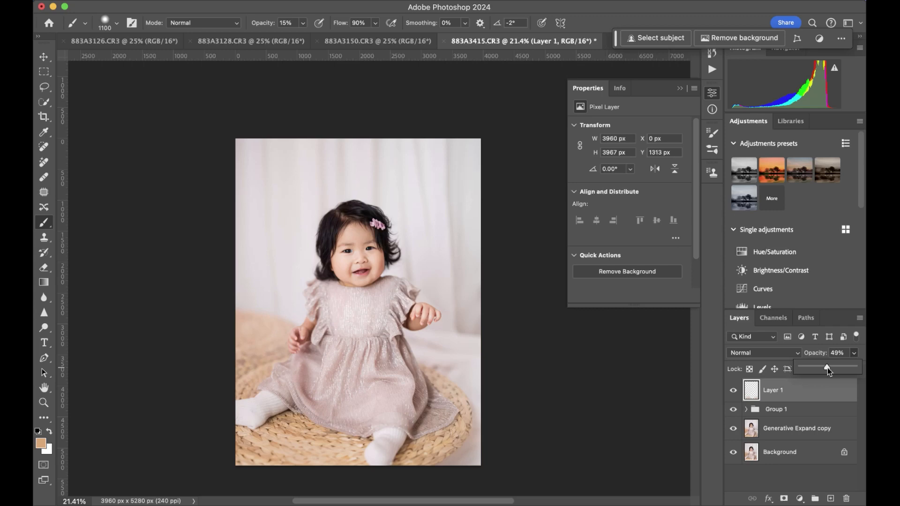
pyautogui.click(733, 390)
pyautogui.click(732, 389)
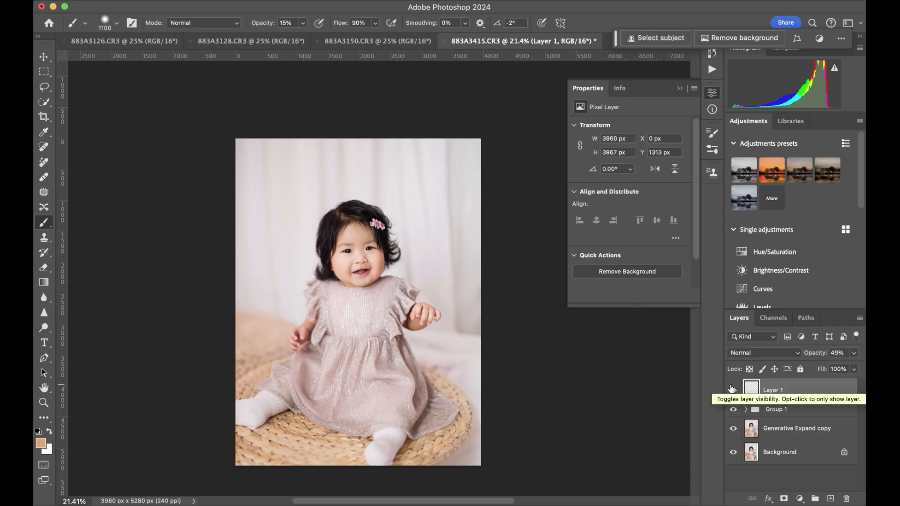
pyautogui.click(731, 389)
pyautogui.click(732, 390)
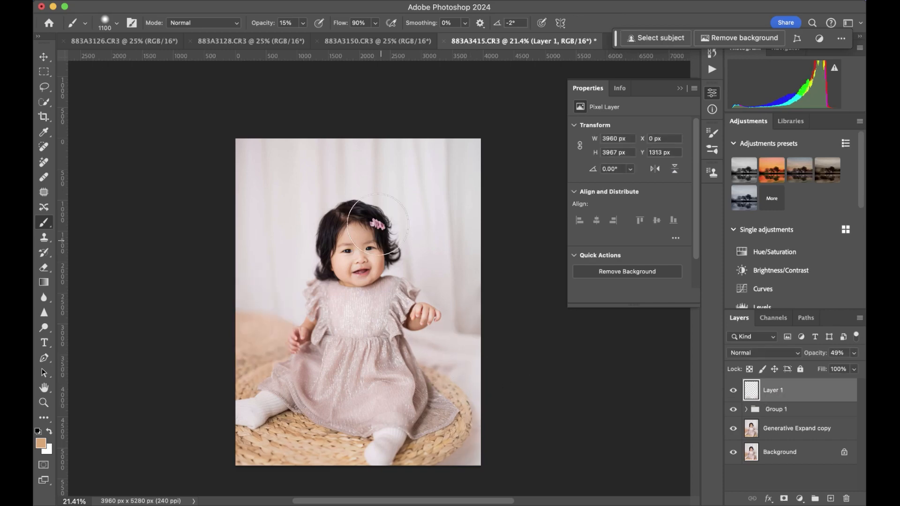
# - Paint sampled curtain colour over the backdrop beside the baby's head on Layer 1 with the 1100 px brush
pyautogui.keyDown('alt'); pyautogui.click(431, 167); pyautogui.keyUp('alt')
pyautogui.moveTo(417, 164); pyautogui.dragTo(485, 248)
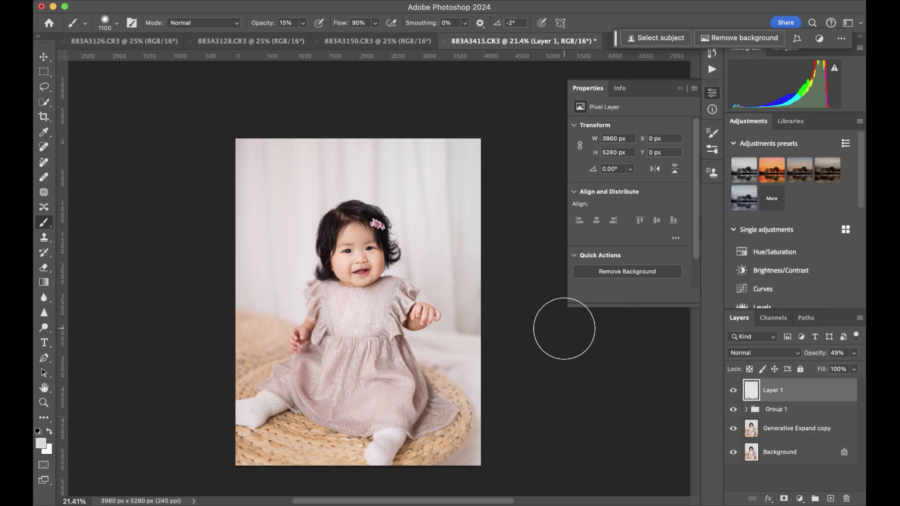
# - Merge Layer 1, Group 1 and Generative Expand copy into one layer and compare it with the original Background
pyautogui.keyDown('shift'); pyautogui.click(798, 428); pyautogui.keyUp('shift')
pyautogui.press('super+e')
pyautogui.click(733, 392)
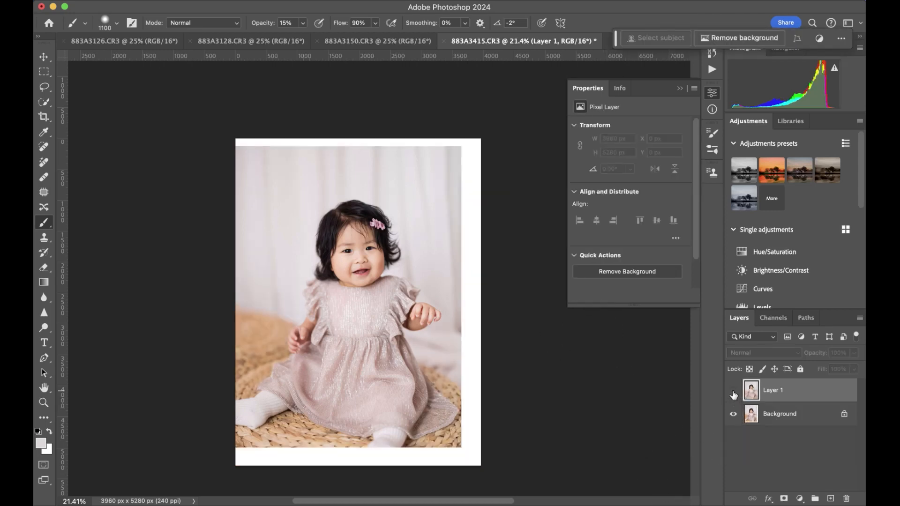
pyautogui.click(733, 393)
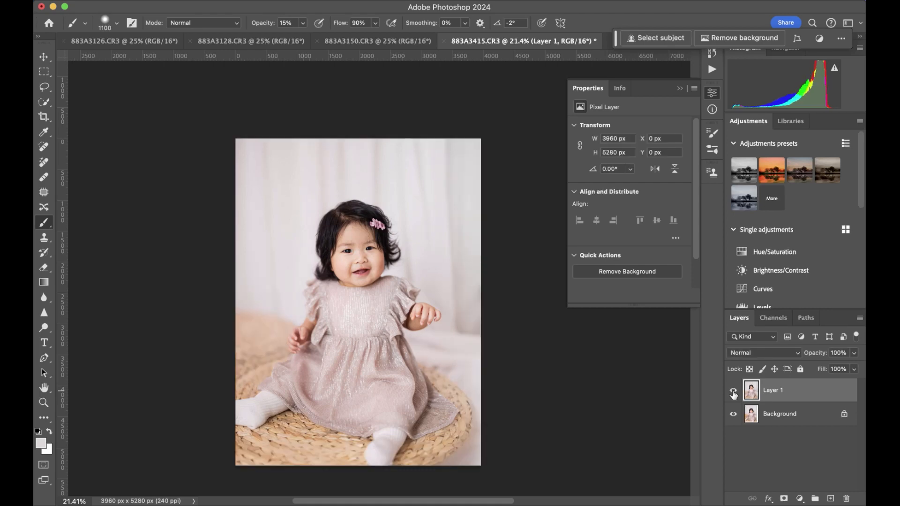
# - Save the retouched portrait and switch to Lightroom Classic, taking its window out of full screen
pyautogui.press('super+s')
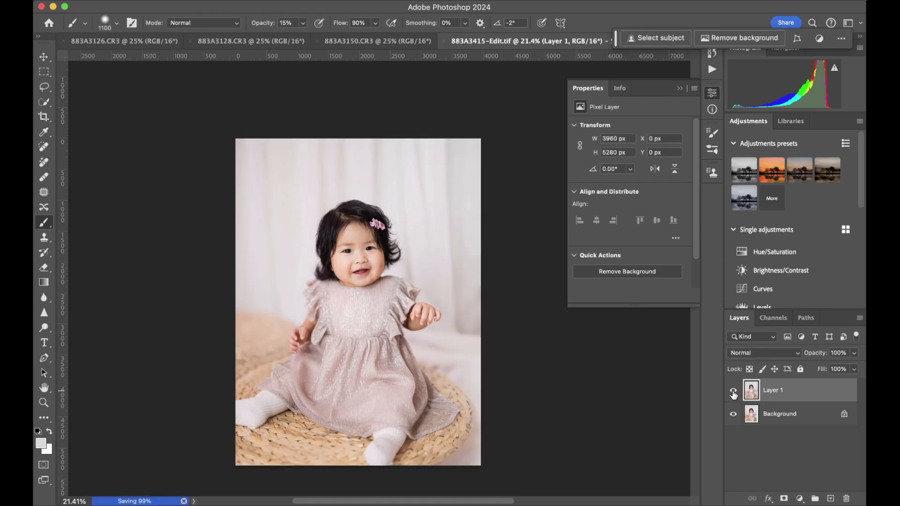
pyautogui.hotkey('ctrl', 'Right')
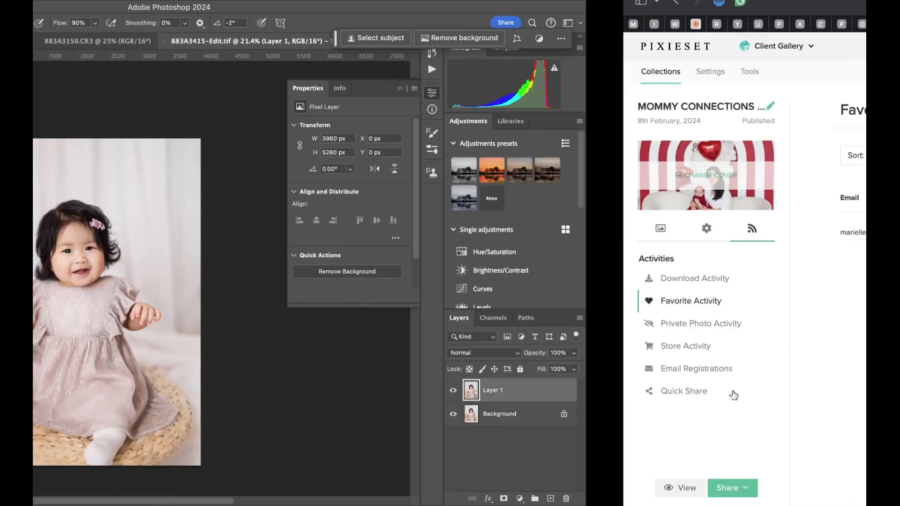
pyautogui.hotkey('ctrl', 'Left')
pyautogui.moveTo(636, 505)
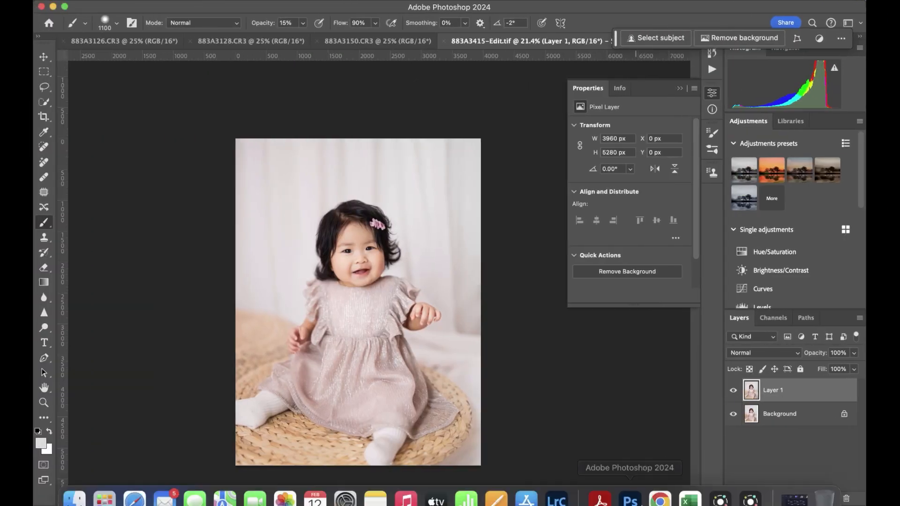
pyautogui.click(558, 488)
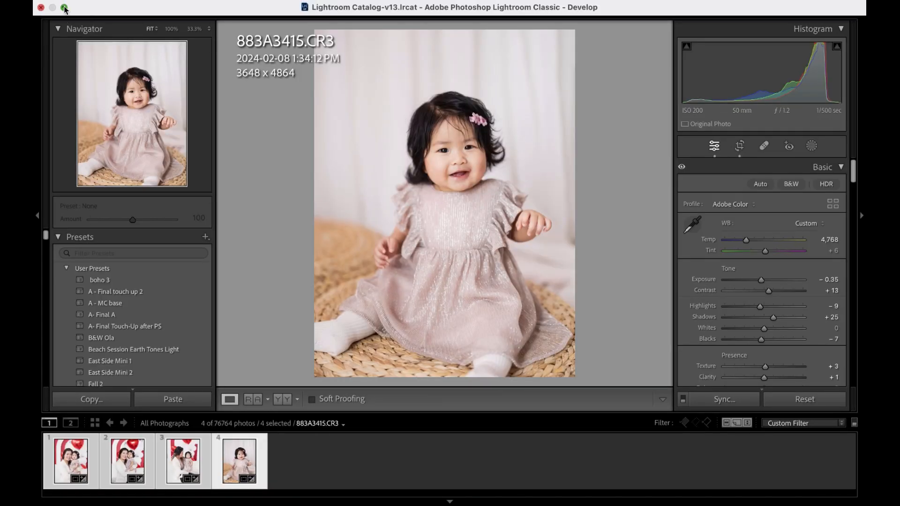
pyautogui.click(65, 7)
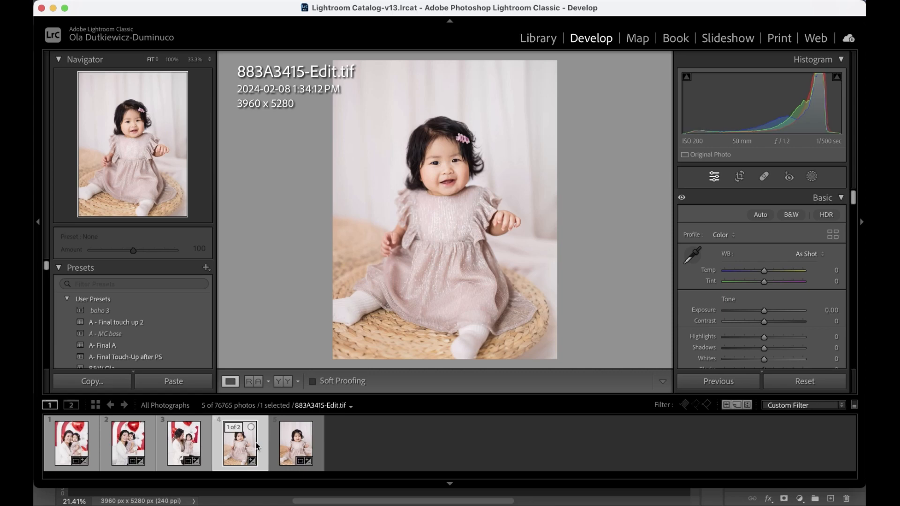
# - Apply the A - Final touch up 2 preset to 883A3415-Edit.tif, set orange saturation to -14 and compare before and after
pyautogui.click(290, 444)
pyautogui.click(156, 323)
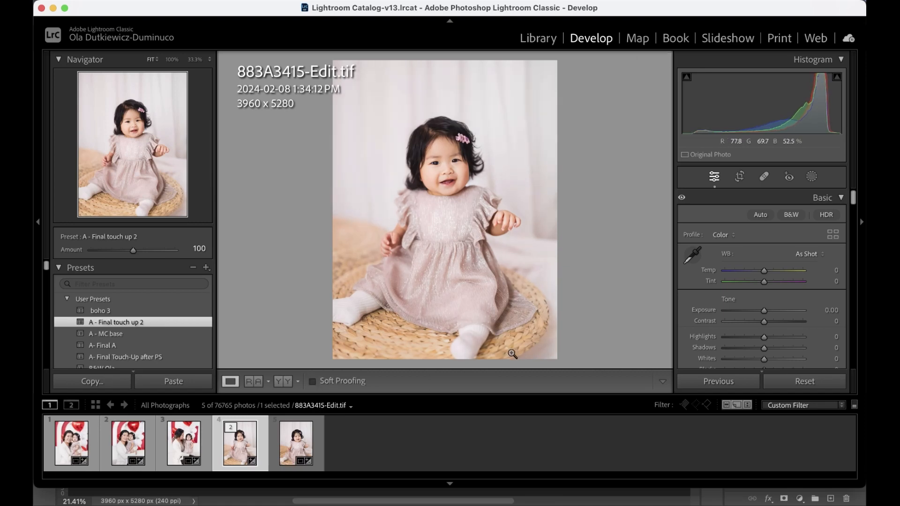
pyautogui.scroll(-5, 791, 308)
pyautogui.scroll(-10, 791, 307)
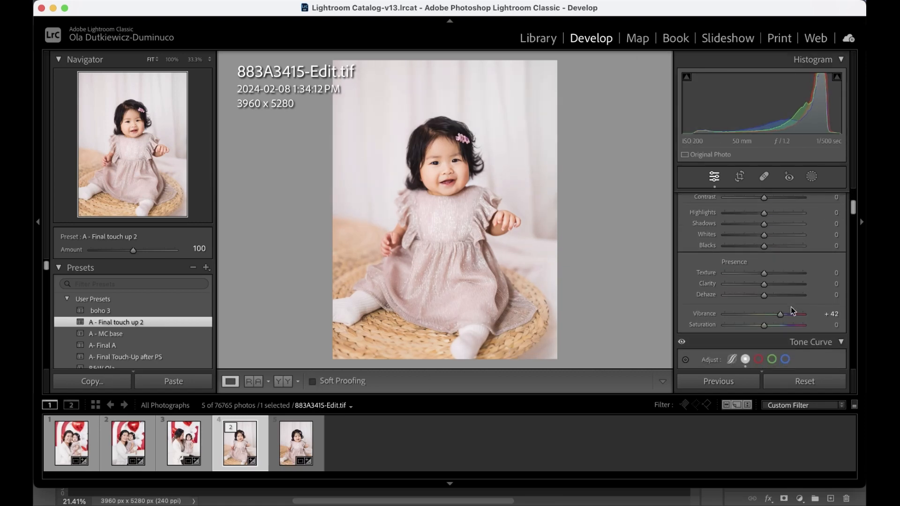
pyautogui.scroll(-1, 791, 307)
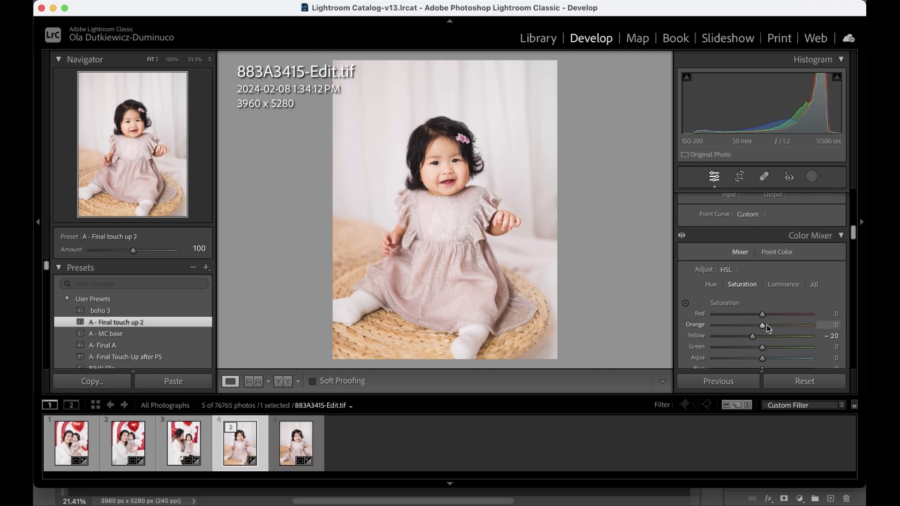
pyautogui.moveTo(760, 327); pyautogui.dragTo(757, 327)
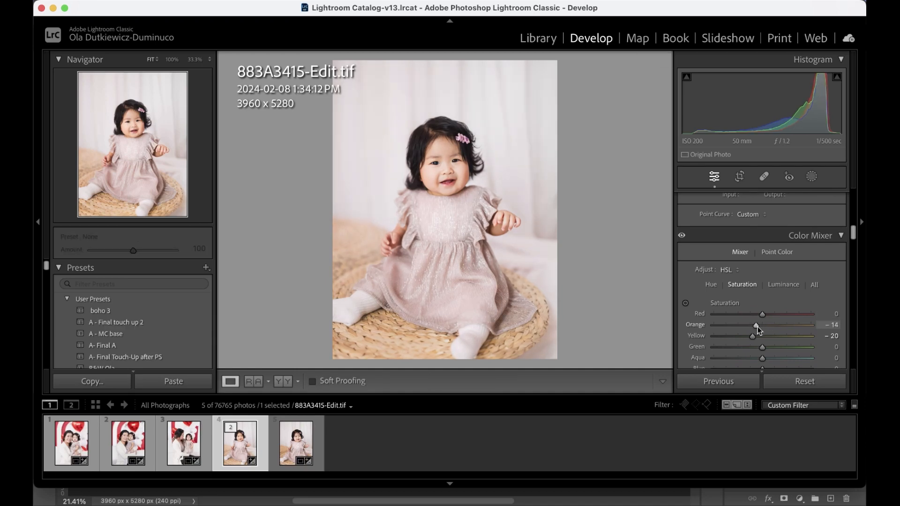
pyautogui.press('\\')
pyautogui.press('\\')
# - Try contrast at +11 and highlights at -11, and reset all develop settings of the edited portrait
pyautogui.scroll(10, 757, 327)
pyautogui.moveTo(763, 327); pyautogui.dragTo(767, 325)
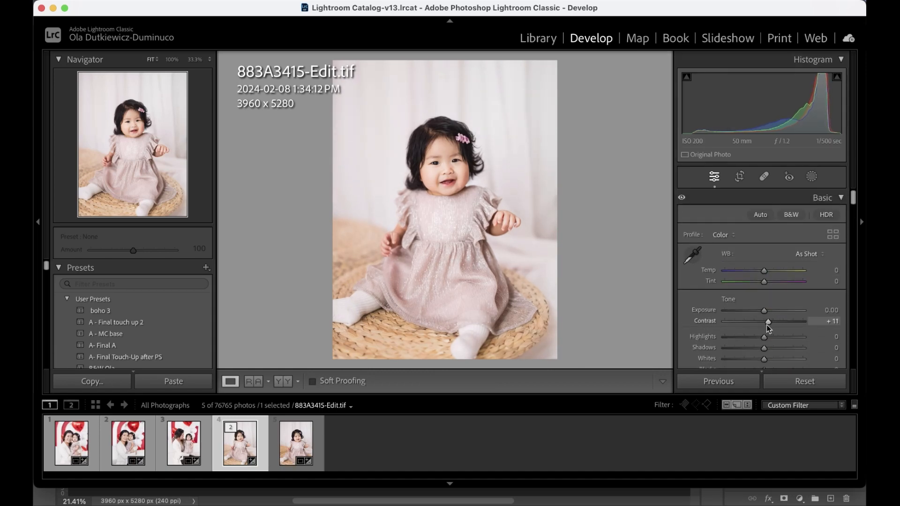
pyautogui.moveTo(765, 338); pyautogui.dragTo(760, 341)
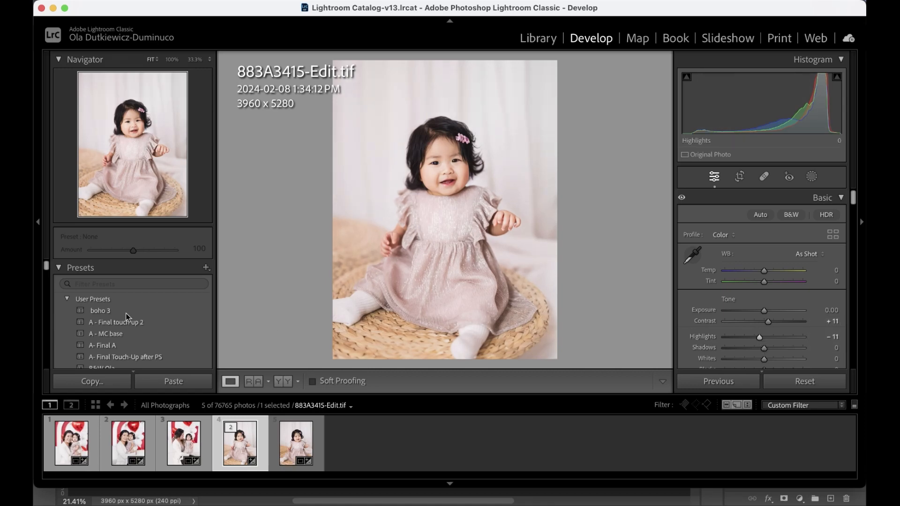
pyautogui.click(825, 387)
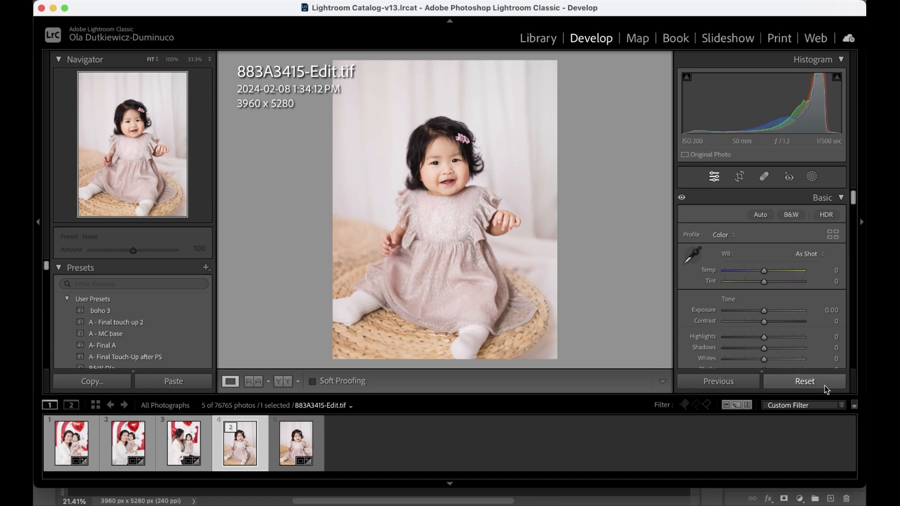
pyautogui.click(820, 383)
# - Set the edited portrait's contrast to +18 and vibrance to +18
pyautogui.press('\\')
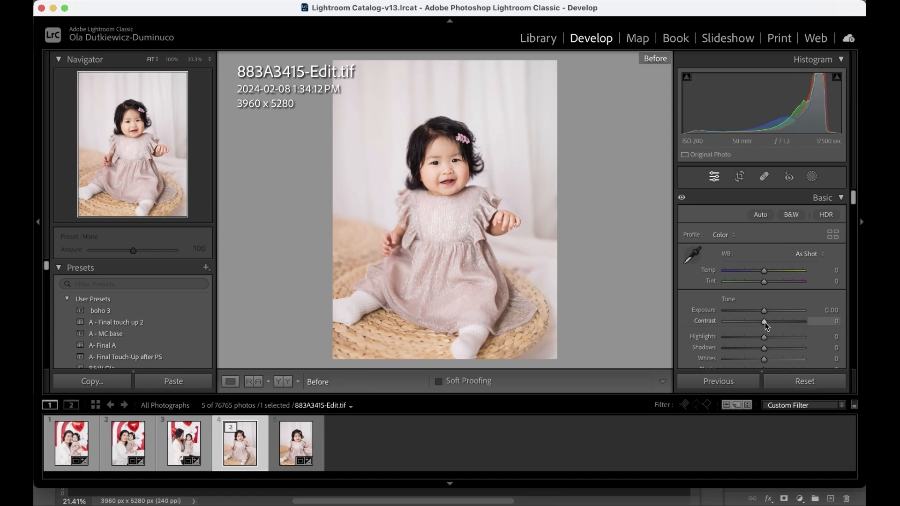
pyautogui.moveTo(765, 322); pyautogui.dragTo(772, 324)
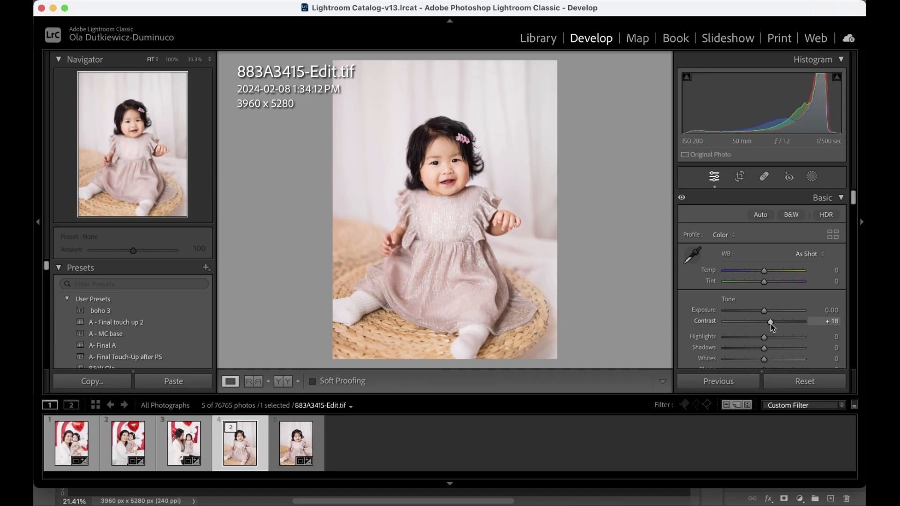
pyautogui.scroll(-4, 770, 324)
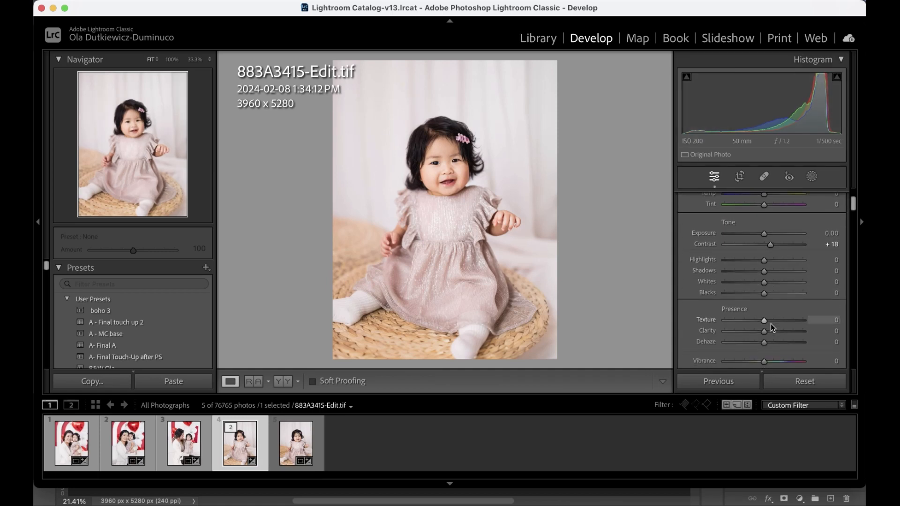
pyautogui.scroll(-3, 771, 323)
pyautogui.moveTo(766, 305); pyautogui.dragTo(772, 305)
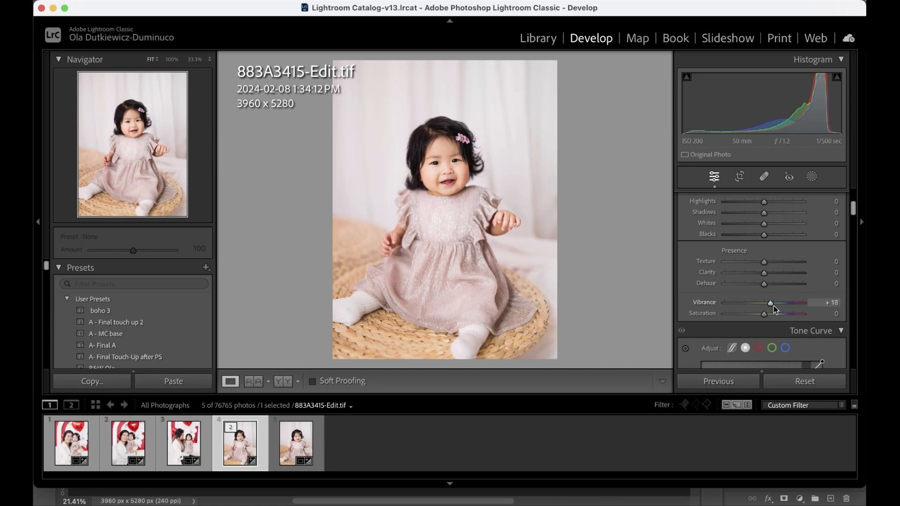
# - Add a Select Subject mask over the baby in the edited portrait and reset the mask's exposure to 0.00
pyautogui.scroll(-3, 773, 306)
pyautogui.scroll(-5, 773, 306)
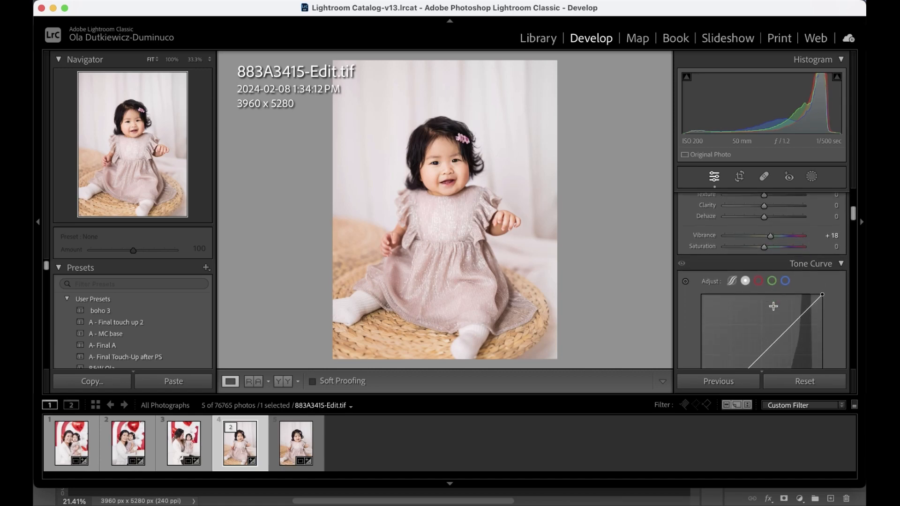
pyautogui.scroll(-6, 773, 306)
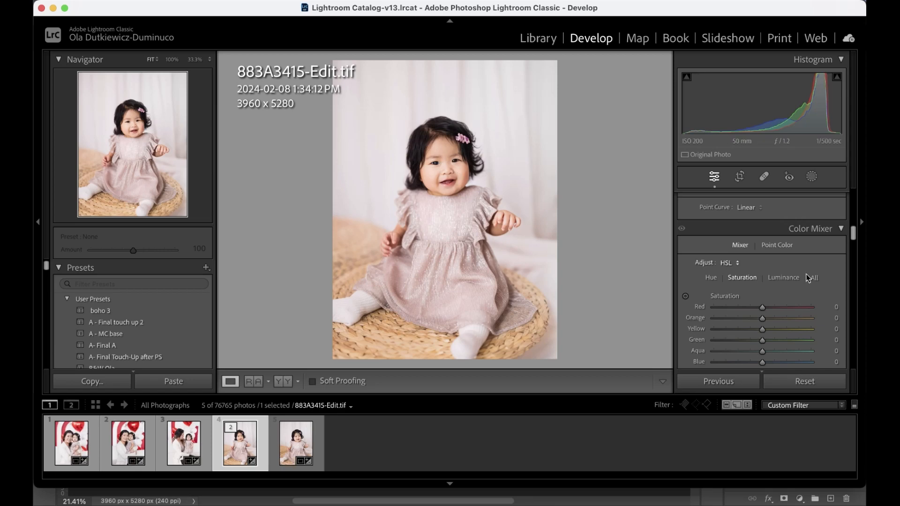
pyautogui.click(811, 178)
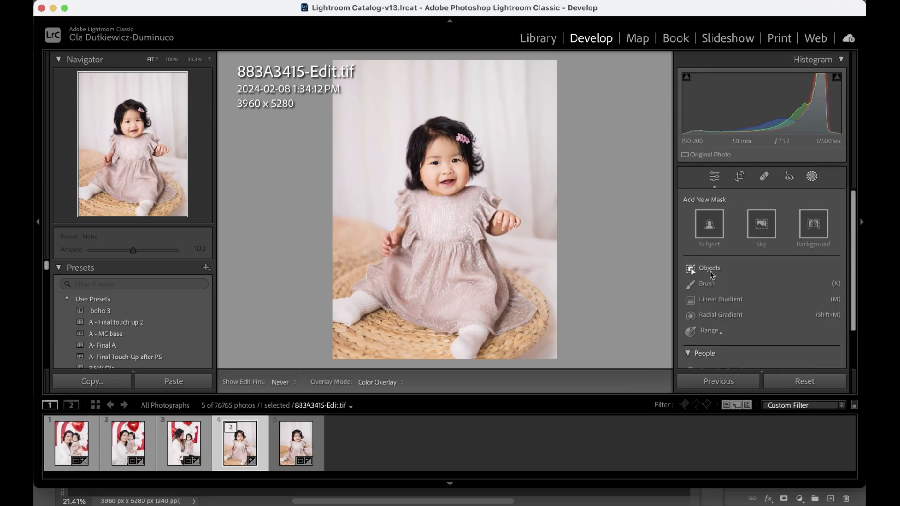
pyautogui.click(716, 236)
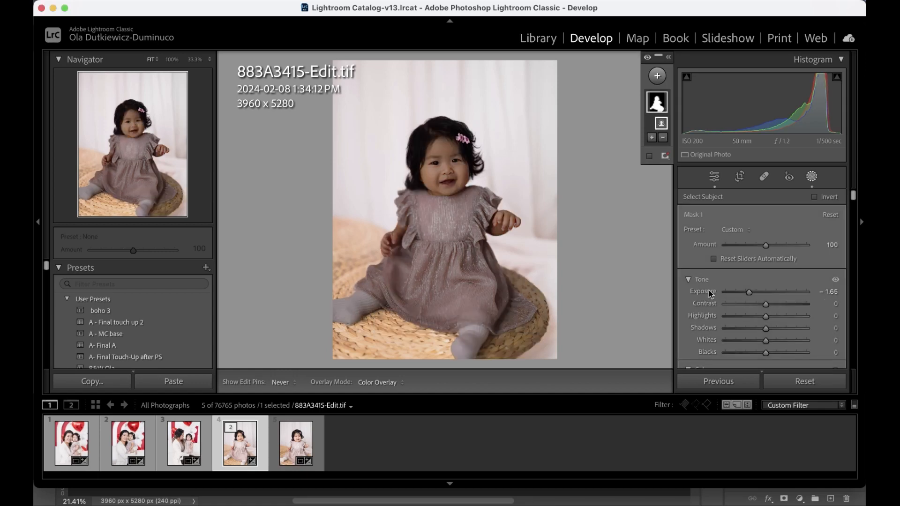
pyautogui.doubleClick(708, 290)
# - Check the subject mask with its color overlay and subtract the basket area beside the dress's lower edge using a brush
pyautogui.press('o')
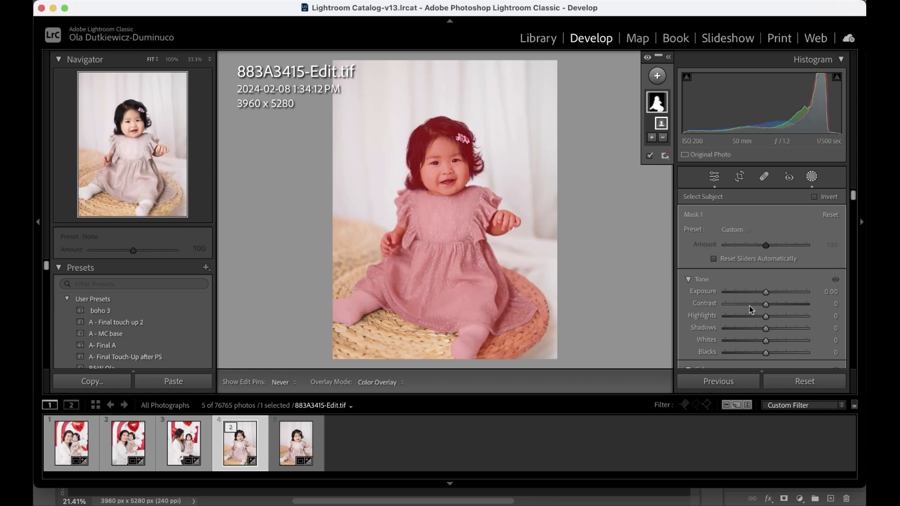
pyautogui.scroll(-1, 743, 330)
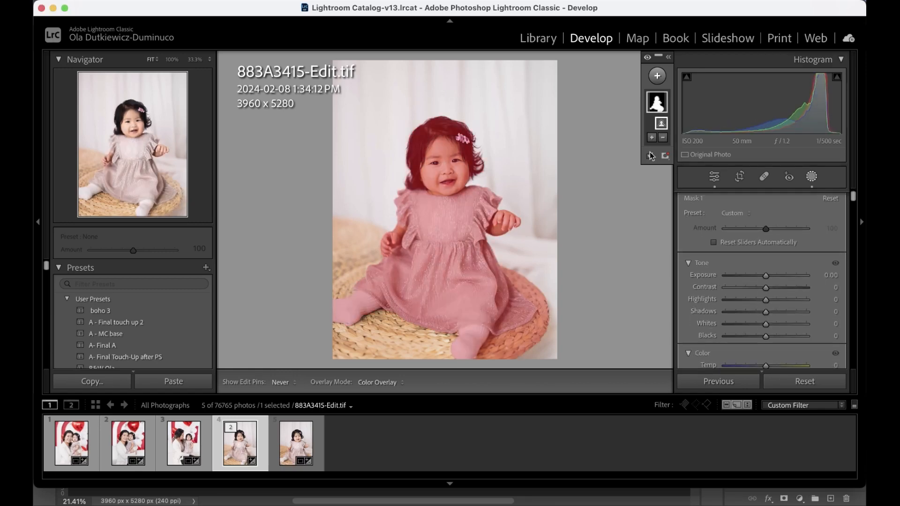
pyautogui.click(650, 156)
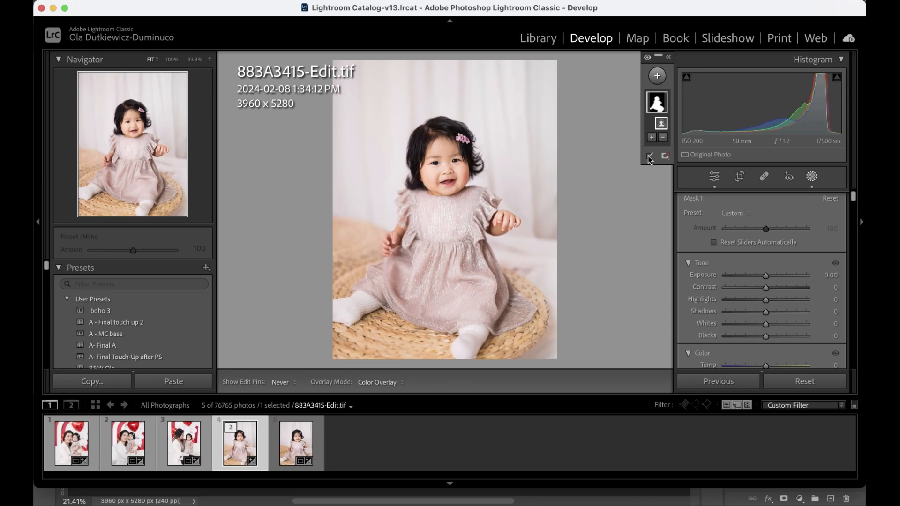
pyautogui.click(649, 156)
pyautogui.click(664, 141)
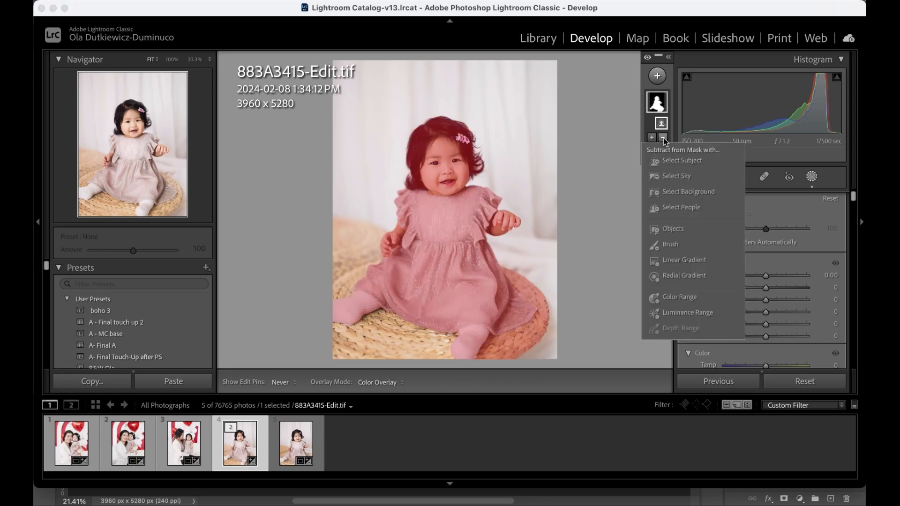
pyautogui.click(667, 246)
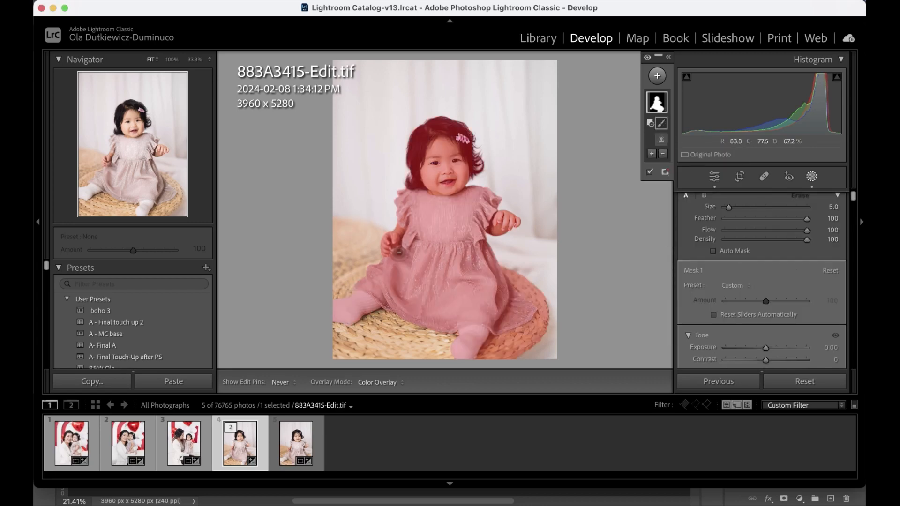
pyautogui.moveTo(523, 279)
pyautogui.mouseDown()
pyautogui.moveTo(509, 269)
pyautogui.moveTo(531, 315)
pyautogui.moveTo(540, 300)
pyautogui.moveTo(542, 342)
pyautogui.moveTo(544, 297)
pyautogui.moveTo(519, 342)
pyautogui.moveTo(523, 327)
pyautogui.moveTo(503, 337)
pyautogui.moveTo(495, 329)
pyautogui.moveTo(498, 349)
pyautogui.moveTo(513, 285)
pyautogui.moveTo(522, 304)
pyautogui.mouseUp()
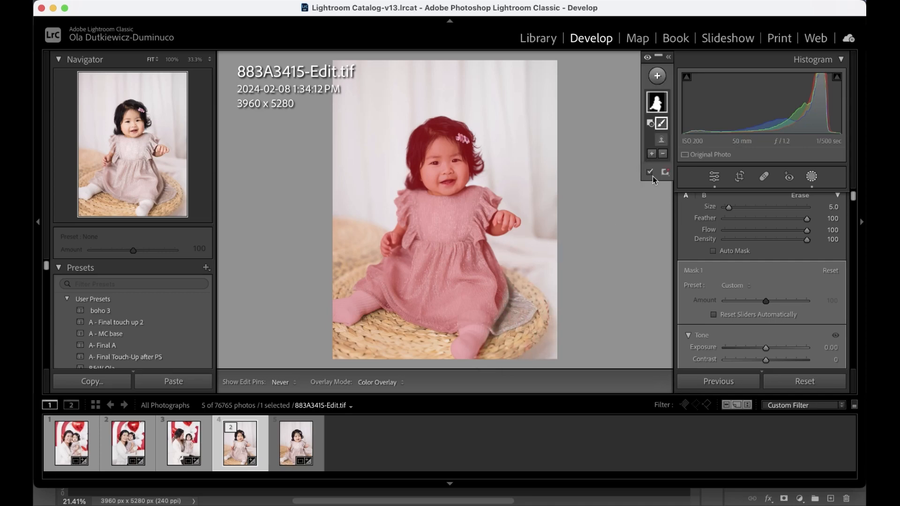
pyautogui.click(650, 172)
# - Set the masked baby's saturation to -6, compare before and after, and close masking
pyautogui.scroll(-5, 748, 271)
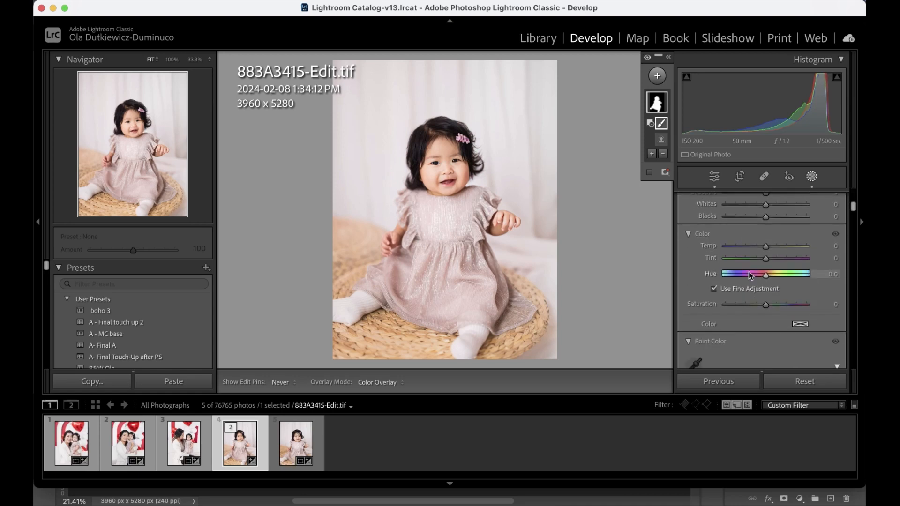
pyautogui.scroll(-10, 748, 271)
pyautogui.scroll(-8, 749, 272)
pyautogui.scroll(15, 748, 272)
pyautogui.scroll(4, 748, 271)
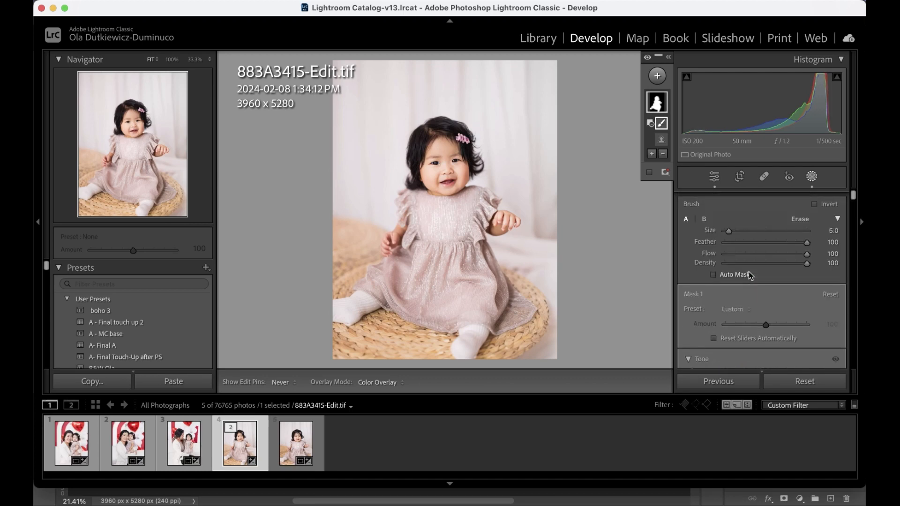
pyautogui.scroll(-4, 748, 272)
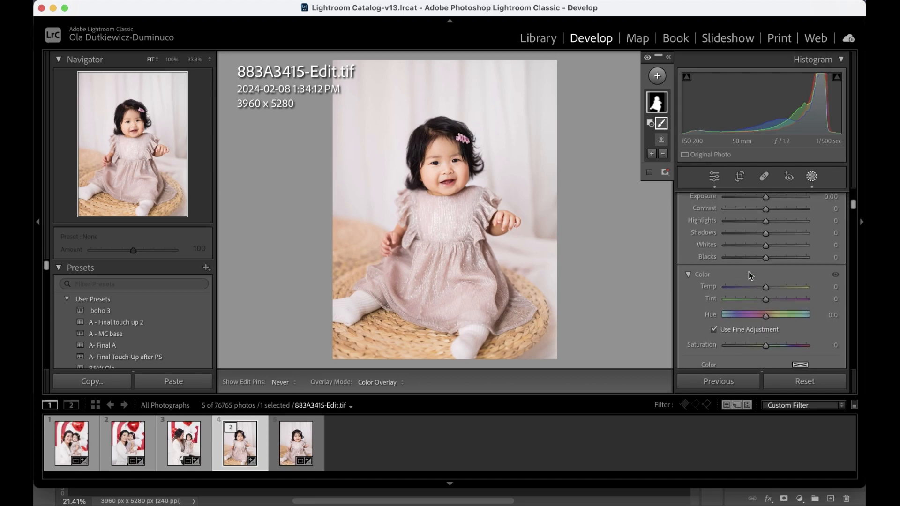
pyautogui.moveTo(766, 345); pyautogui.dragTo(762, 345)
pyautogui.click(762, 345)
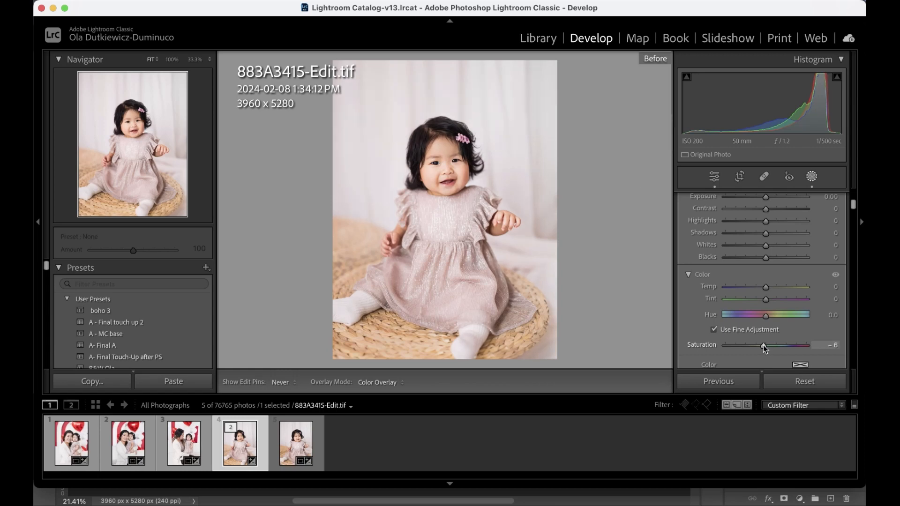
pyautogui.click(763, 345)
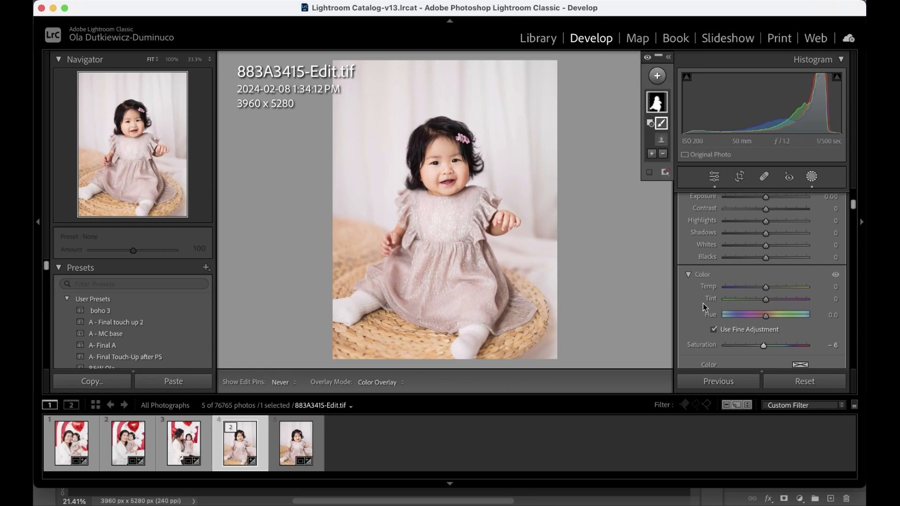
pyautogui.click(811, 176)
# - Compare the retouched 883A3415-Edit.tif with the original 883A3415.CR3, including the original's before view
pyautogui.click(303, 445)
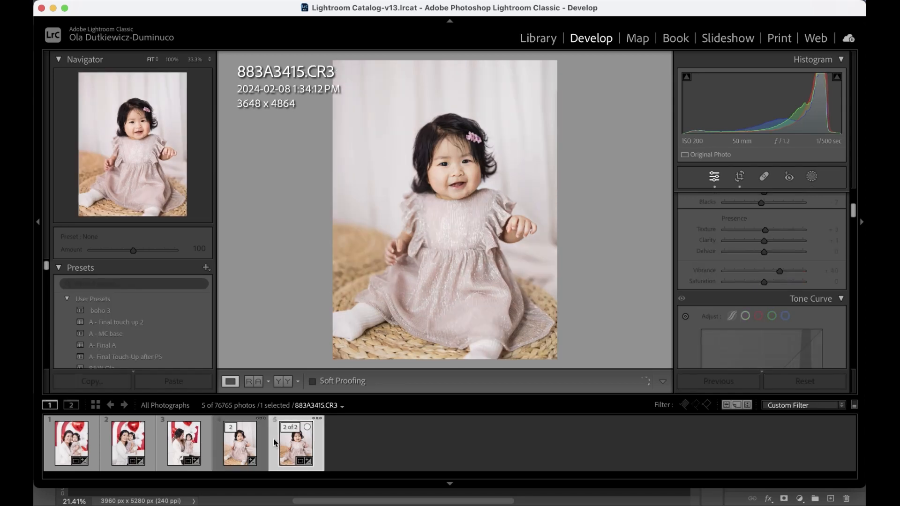
pyautogui.click(247, 447)
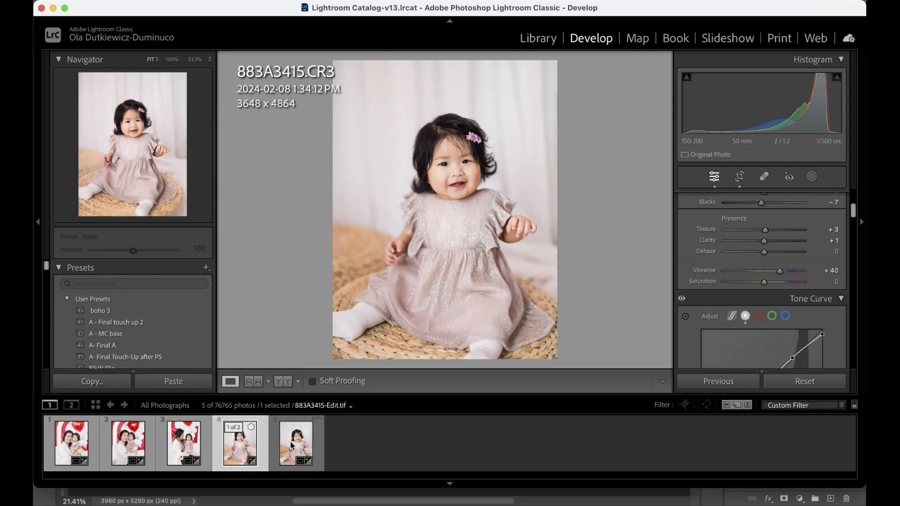
pyautogui.press('\\')
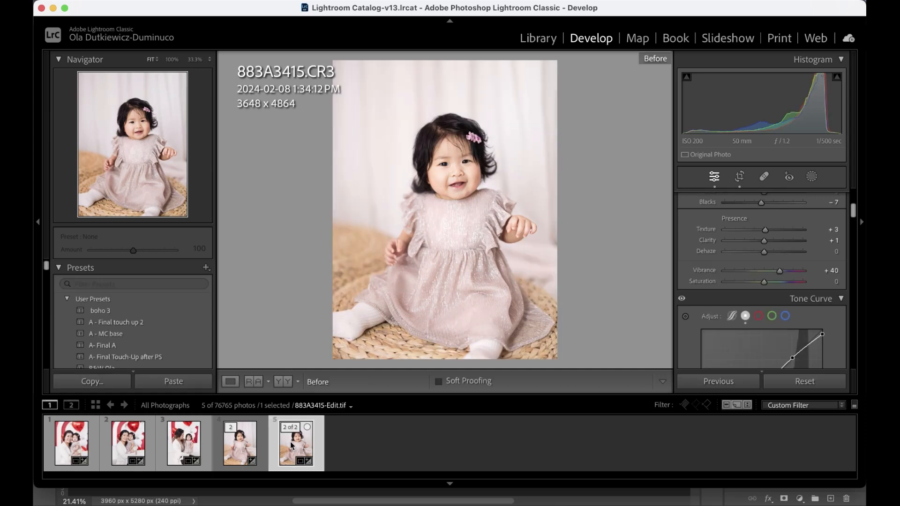
pyautogui.press('\\')
pyautogui.press('\\')
pyautogui.press('\\')
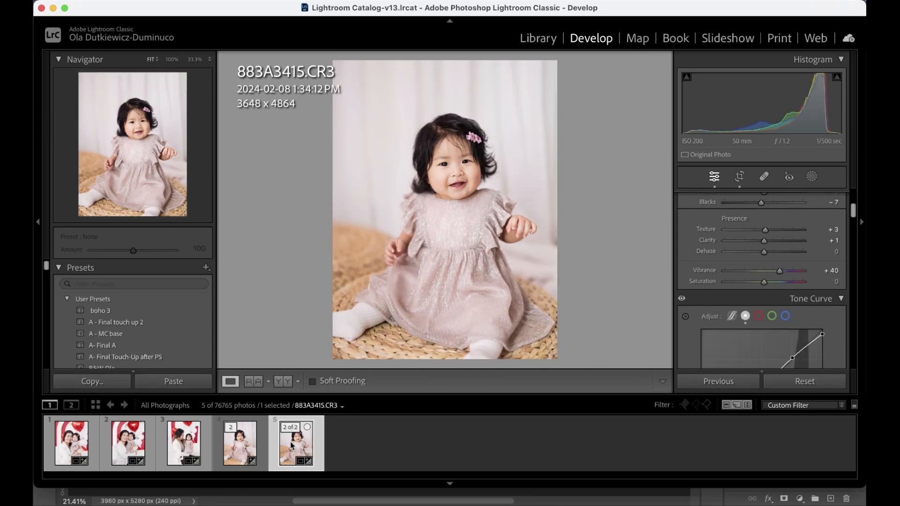
pyautogui.click(237, 445)
pyautogui.click(284, 450)
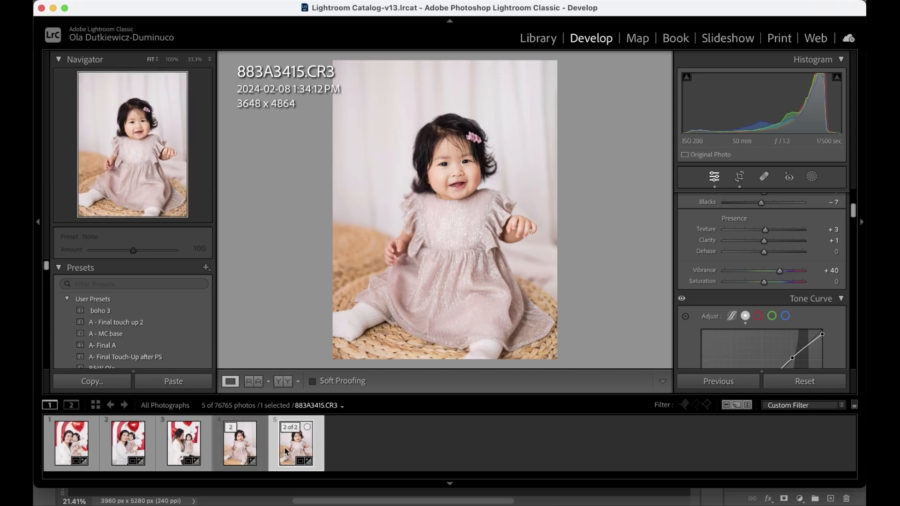
pyautogui.press('\\')
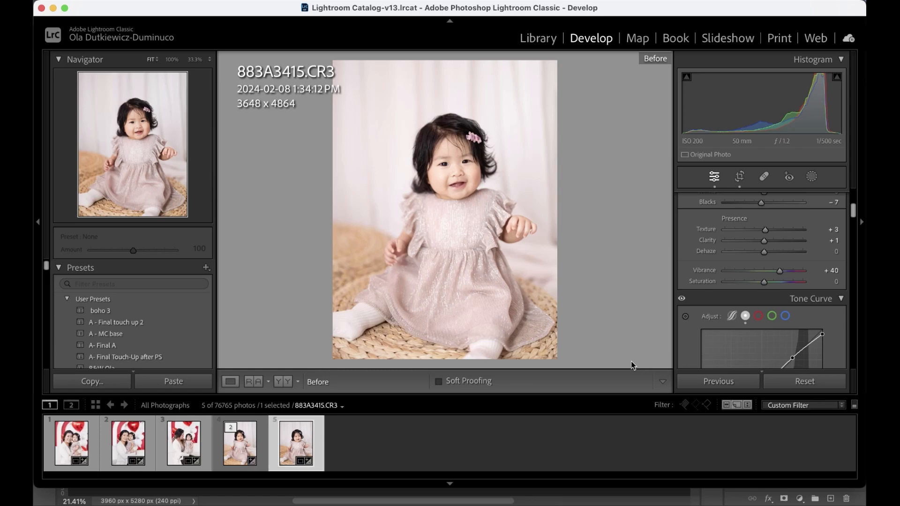
pyautogui.press('Left')
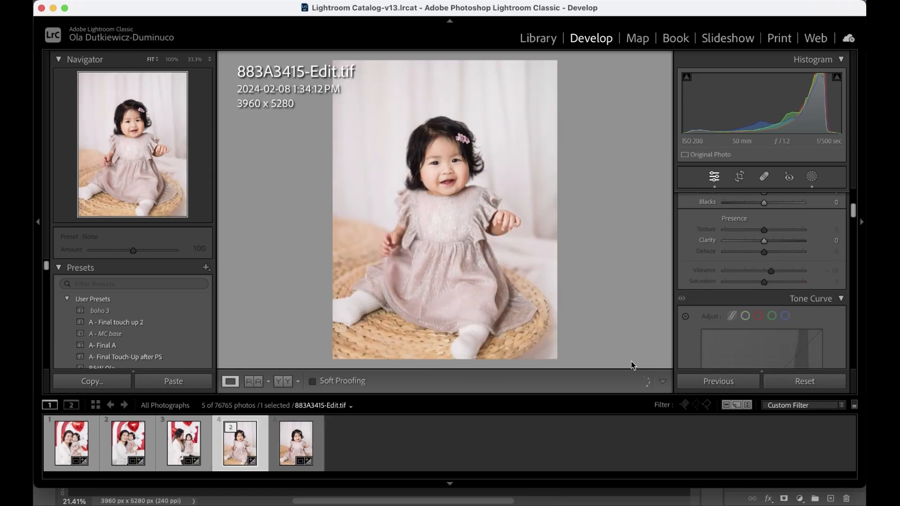